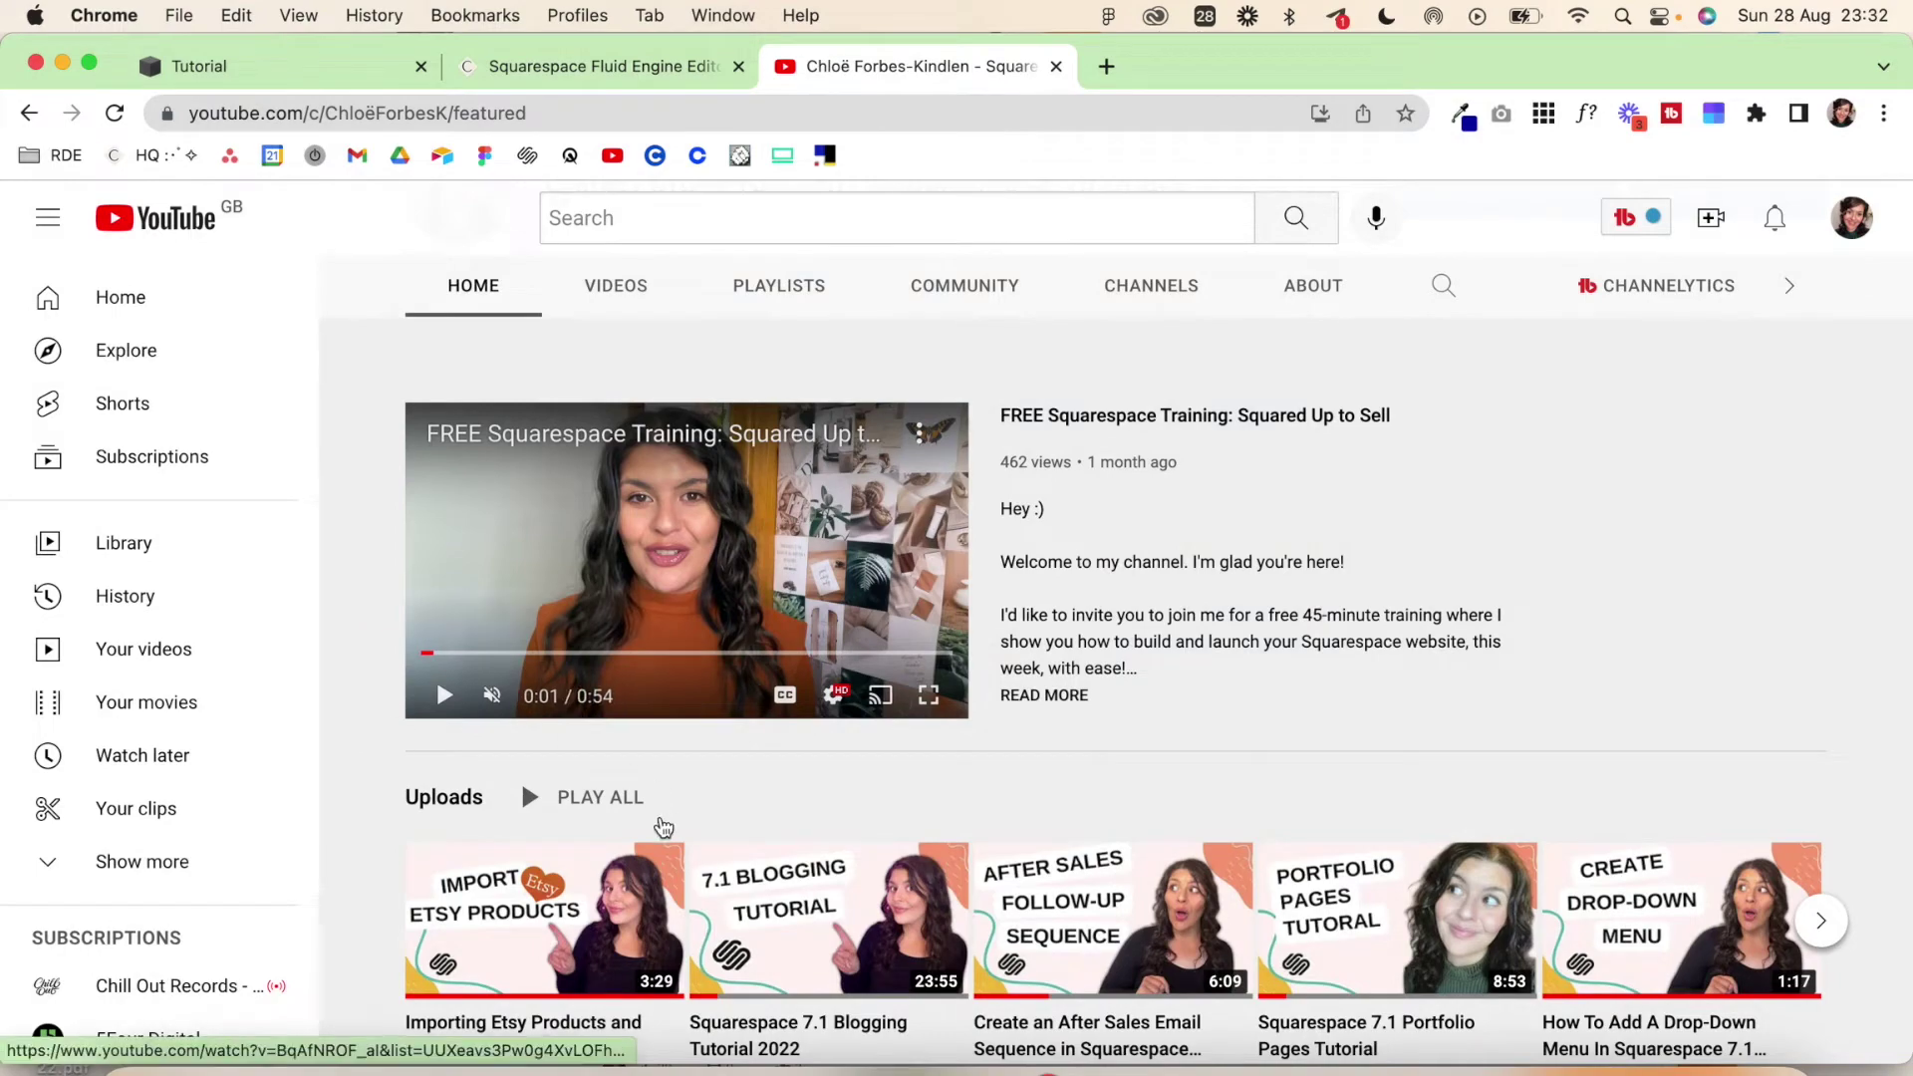
Scroll down the Squarespace tutorial channel's YouTube Home page to browse its video rows
scroll(661, 827, down, 5)
scroll(661, 827, down, 5)
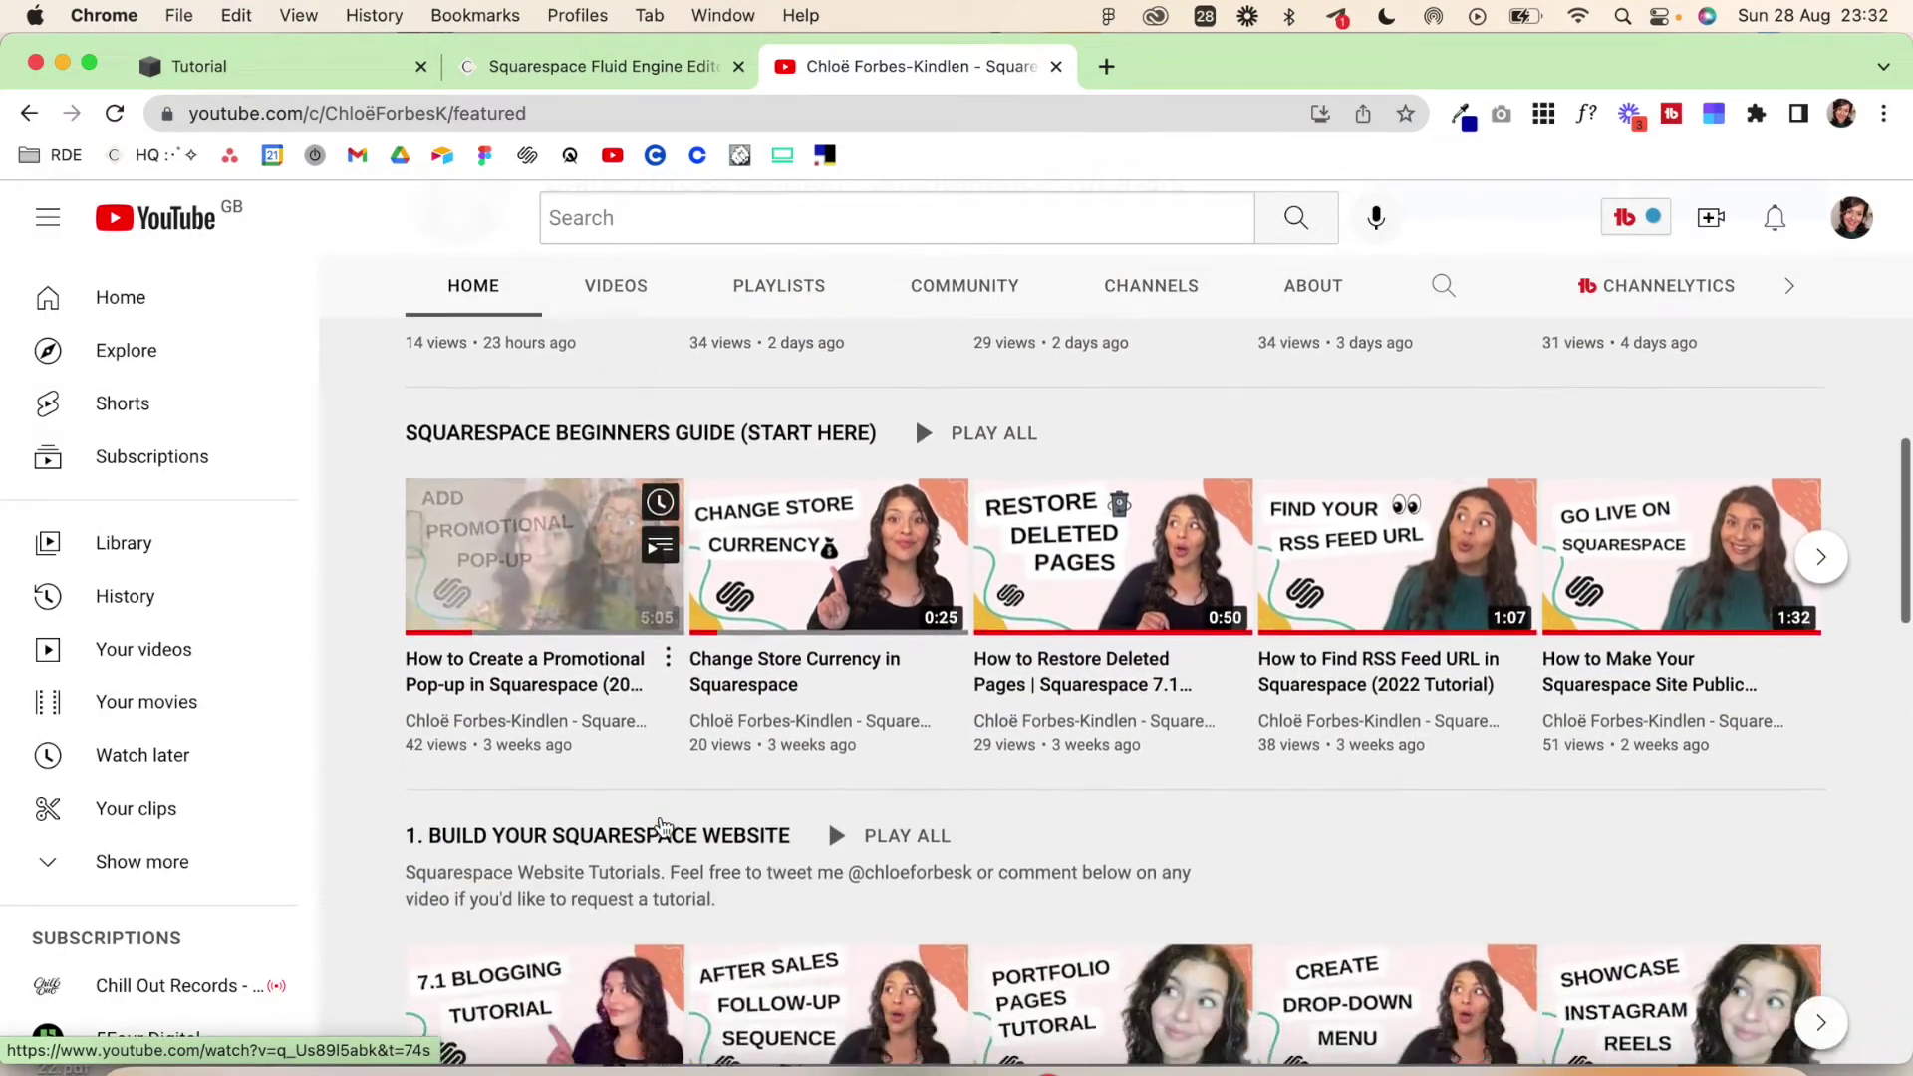
scroll(662, 827, down, 2)
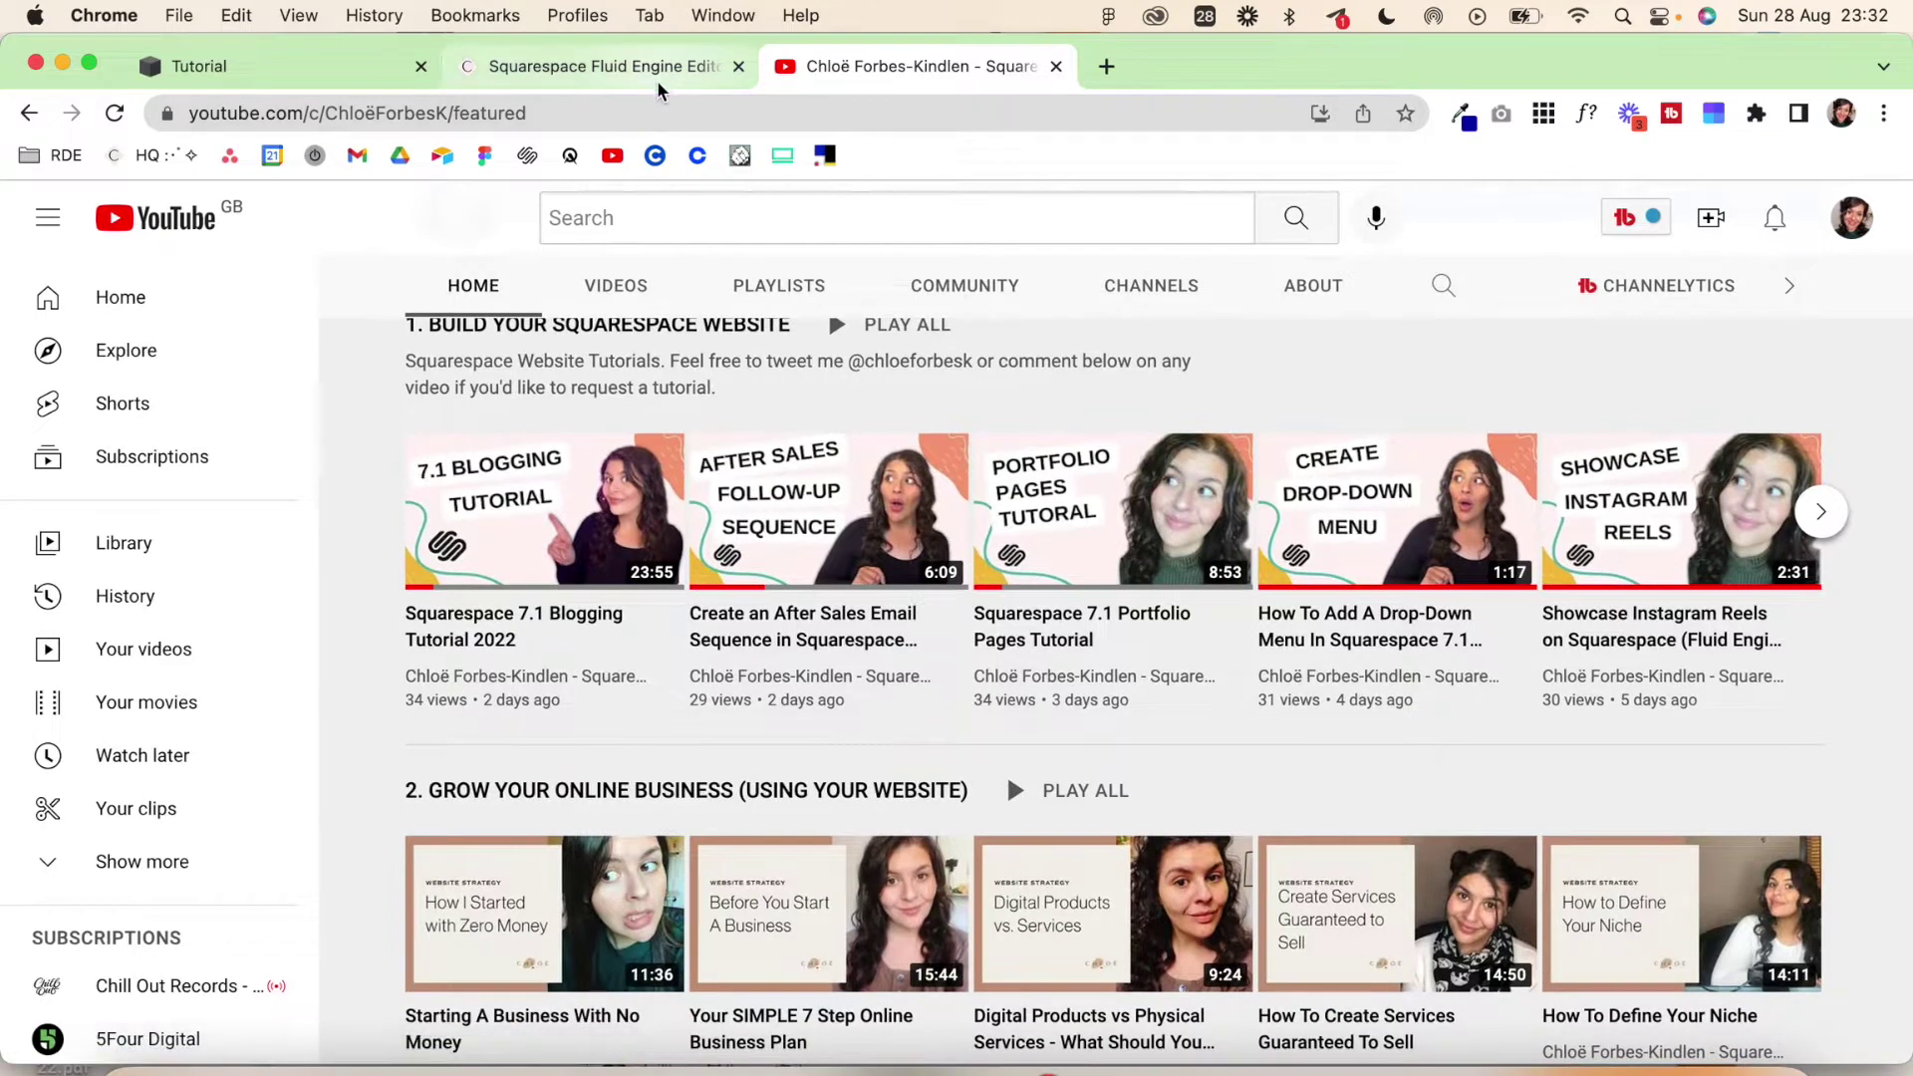
Open the Squarespace Fluid Engine Editor Tutorial blog post and scroll through it
click(654, 76)
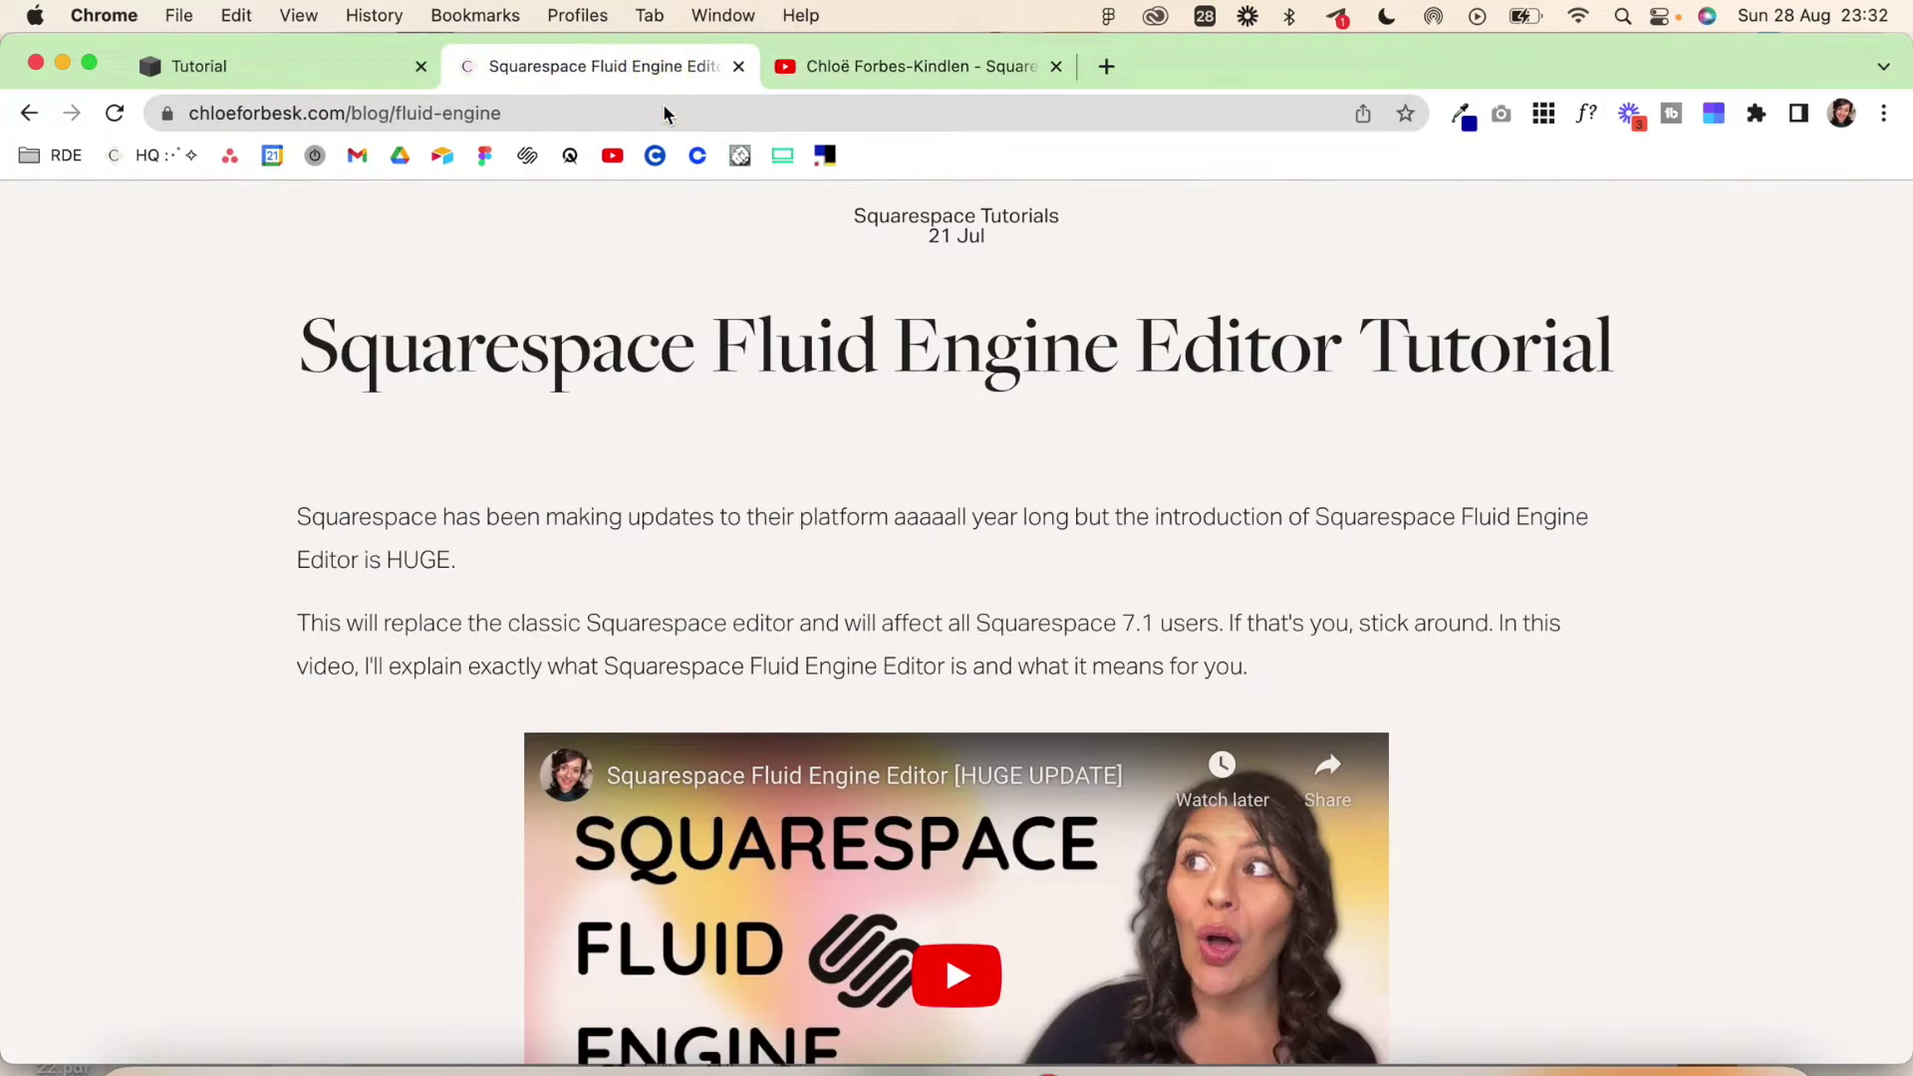
scroll(933, 648, down, 10)
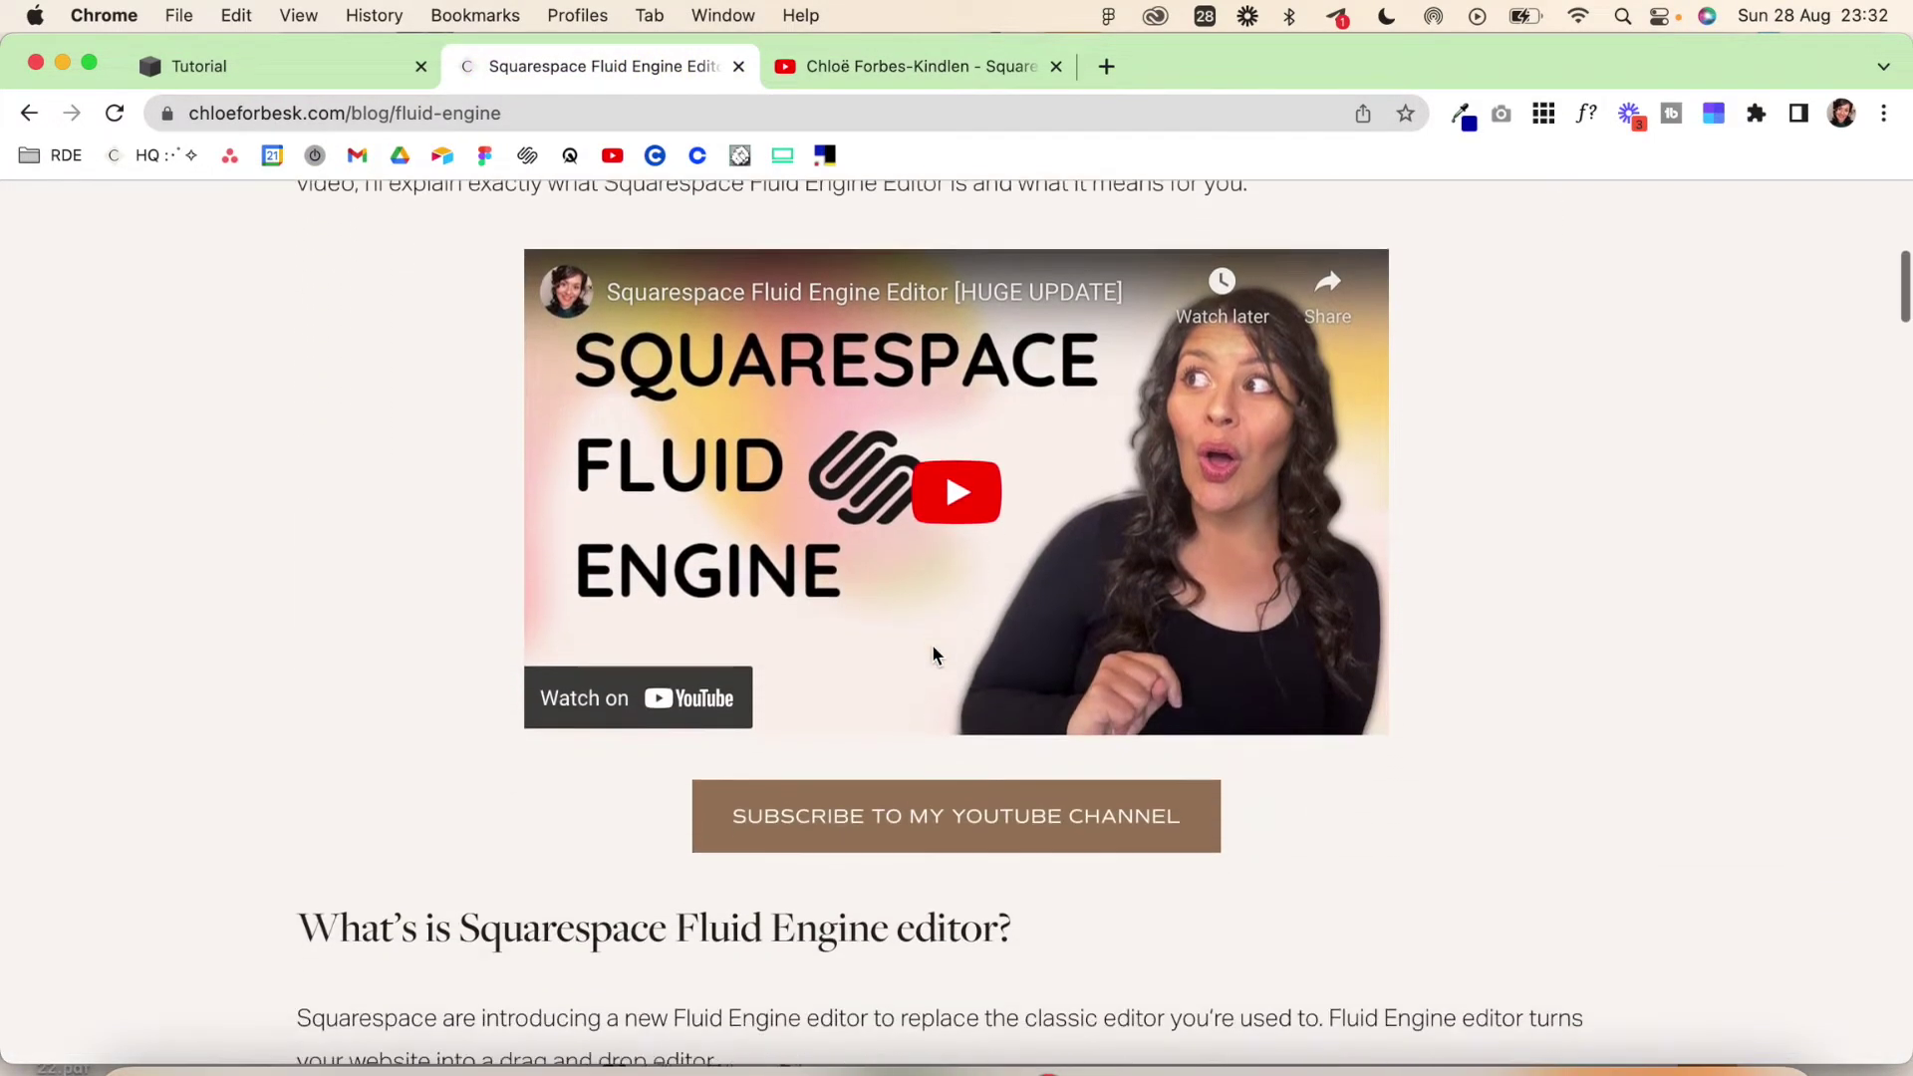
scroll(933, 654, up, 10)
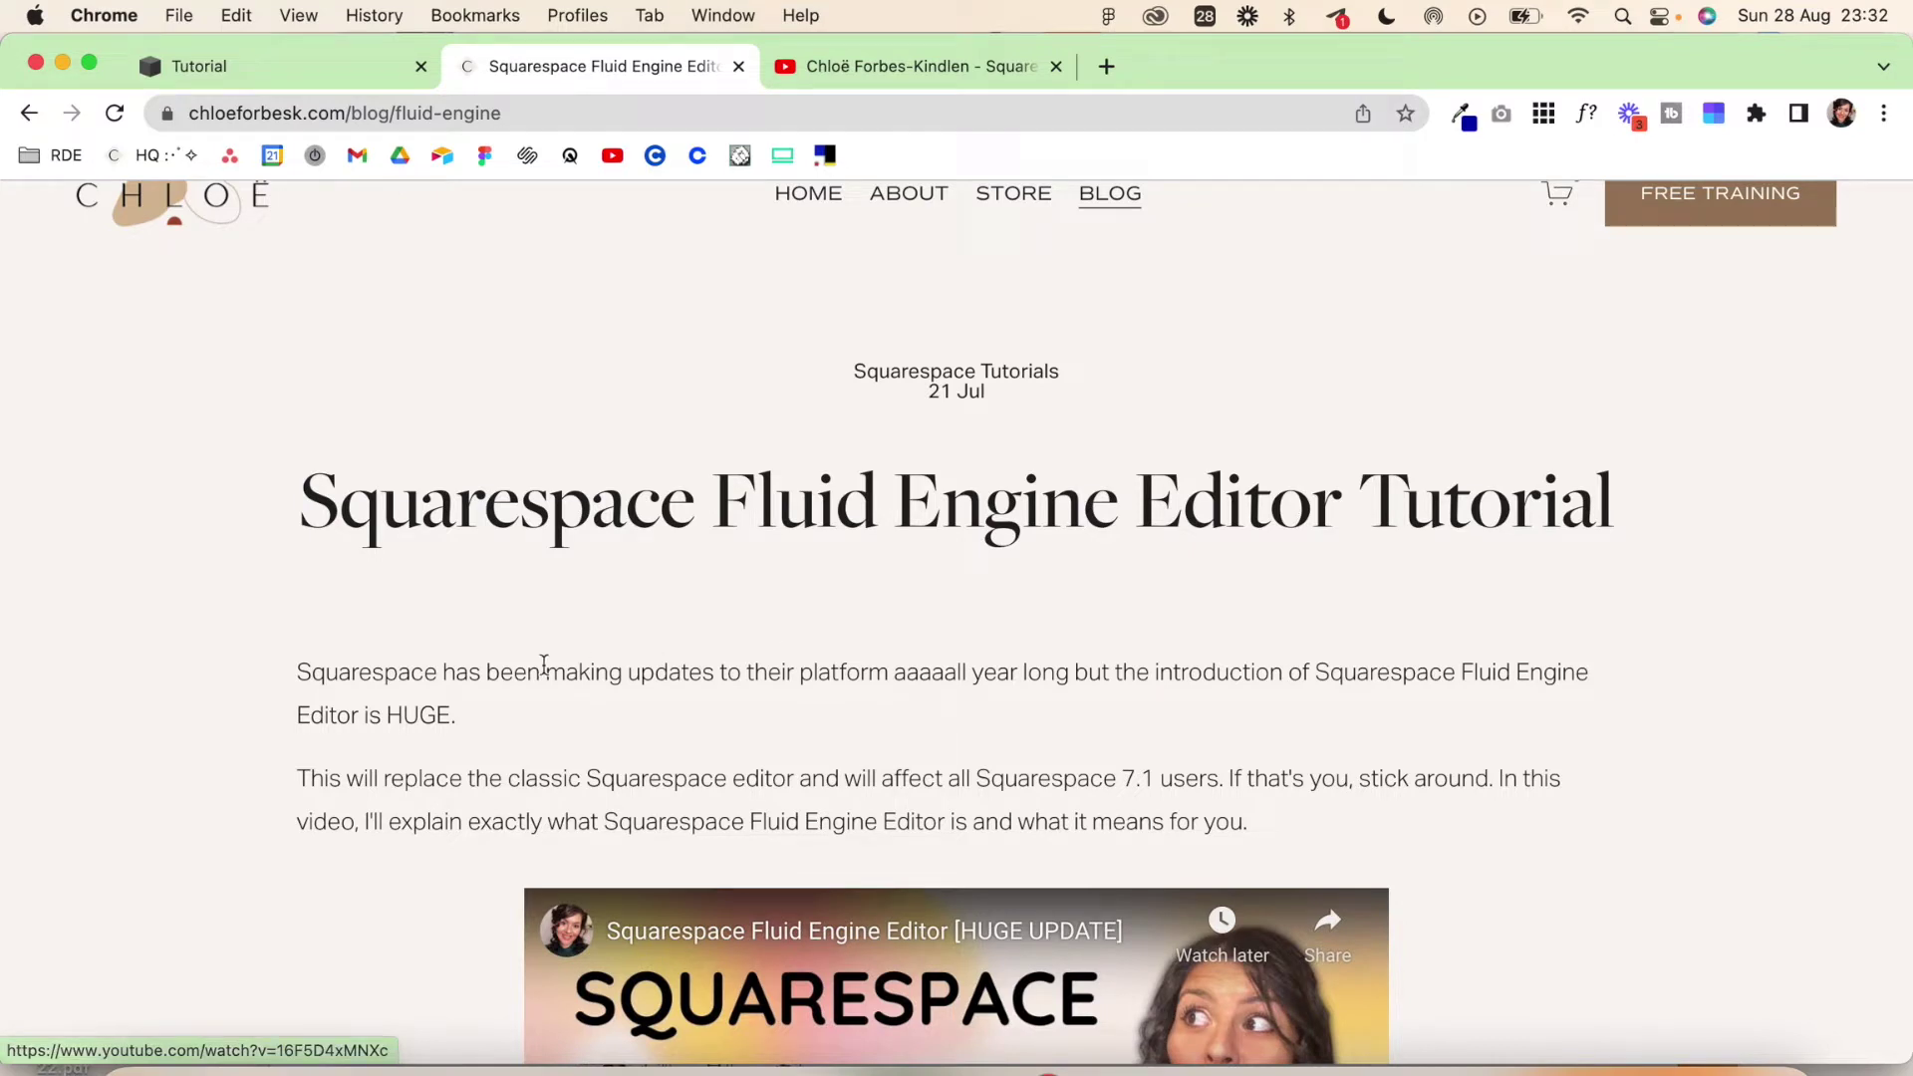
From the Tutorial dashboard's Pages panel, add a blank 'YouTube' page under Not Linked and start editing it
click(247, 79)
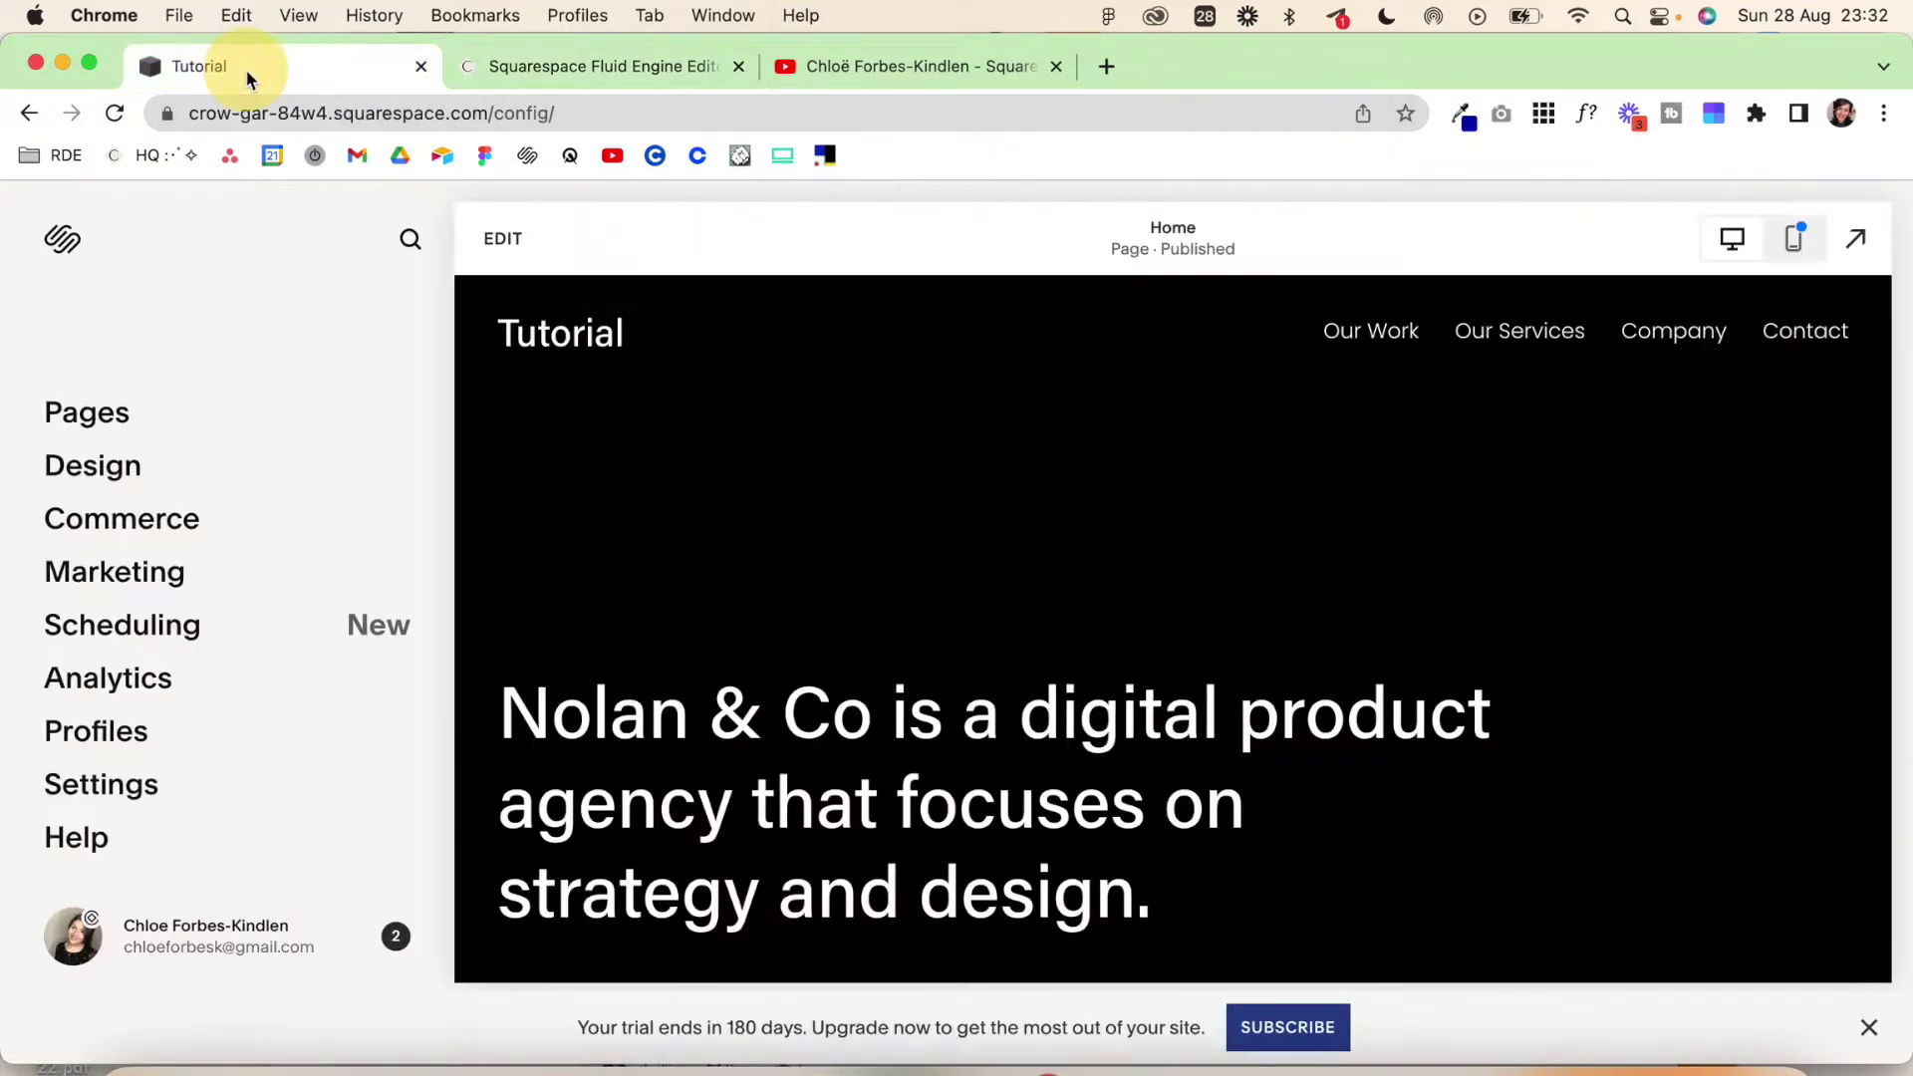
click(118, 411)
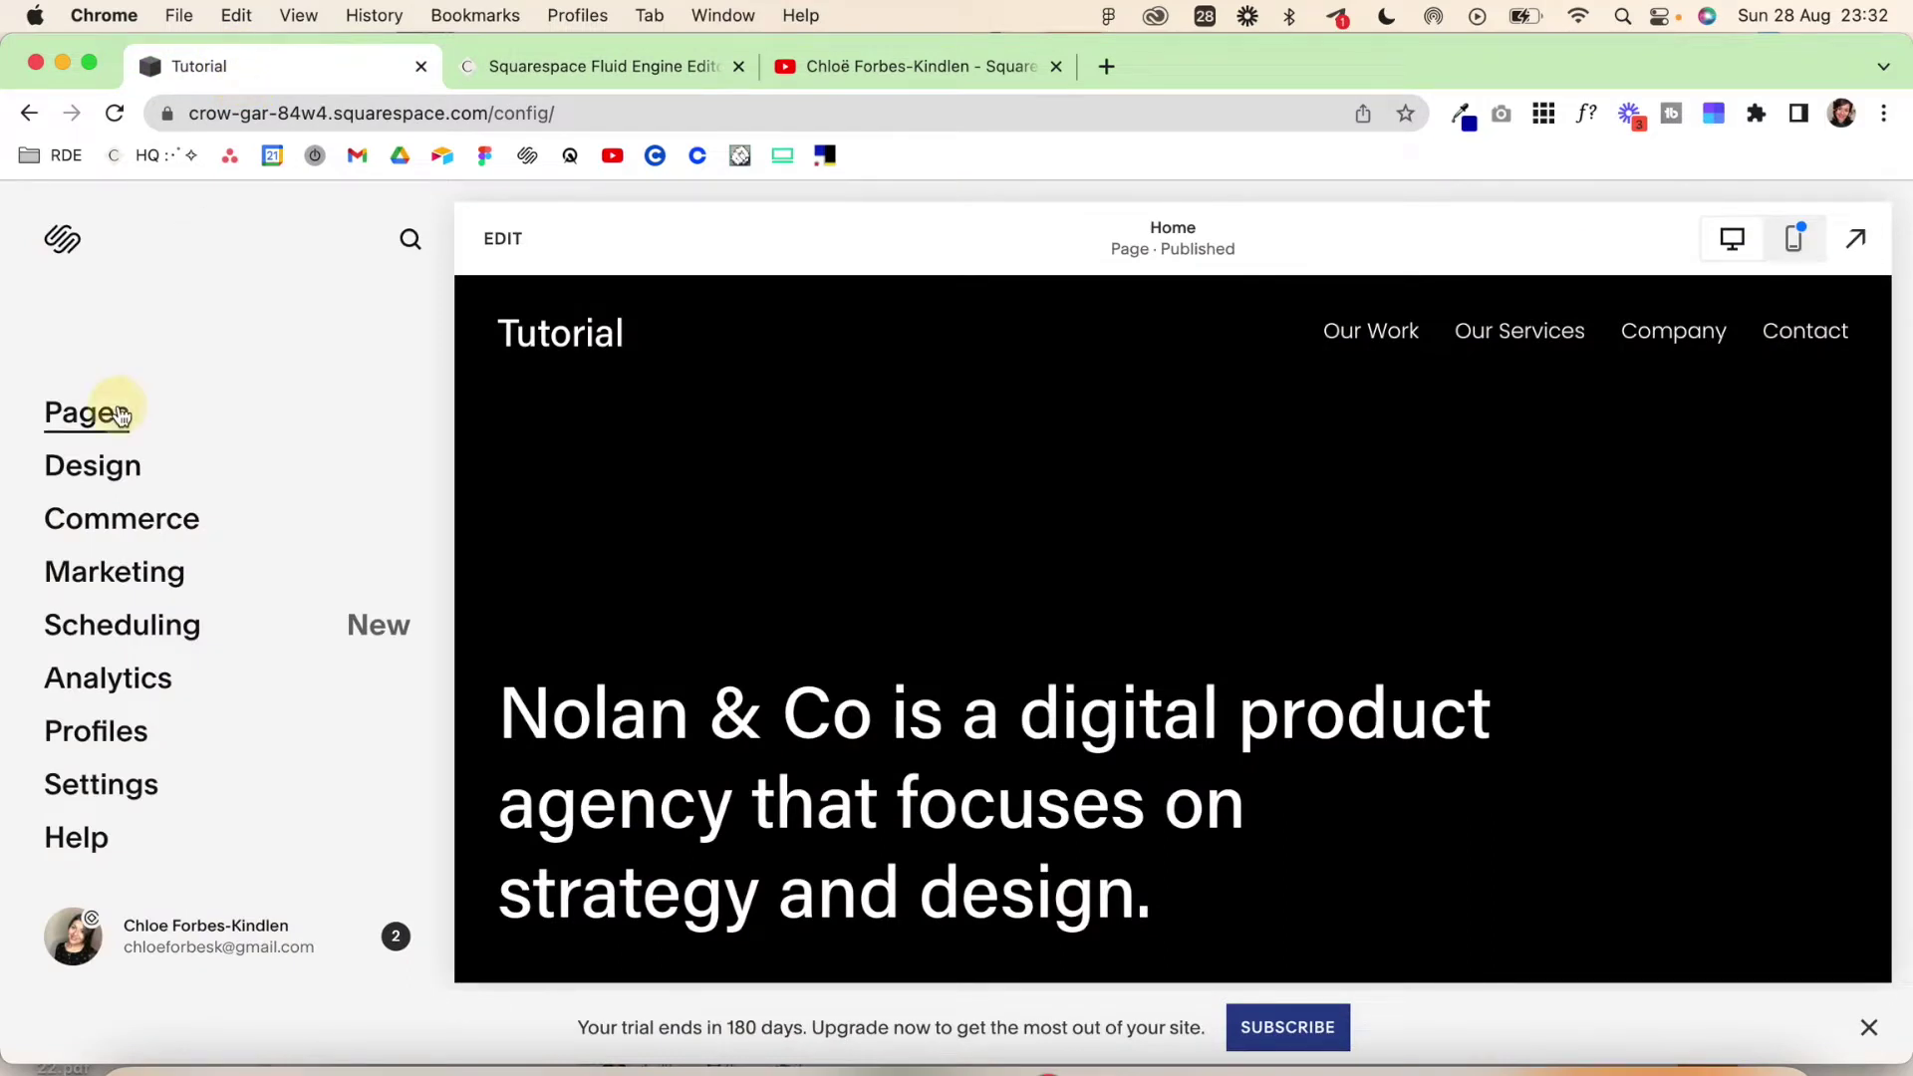
drag(33, 675, 215, 673)
click(409, 671)
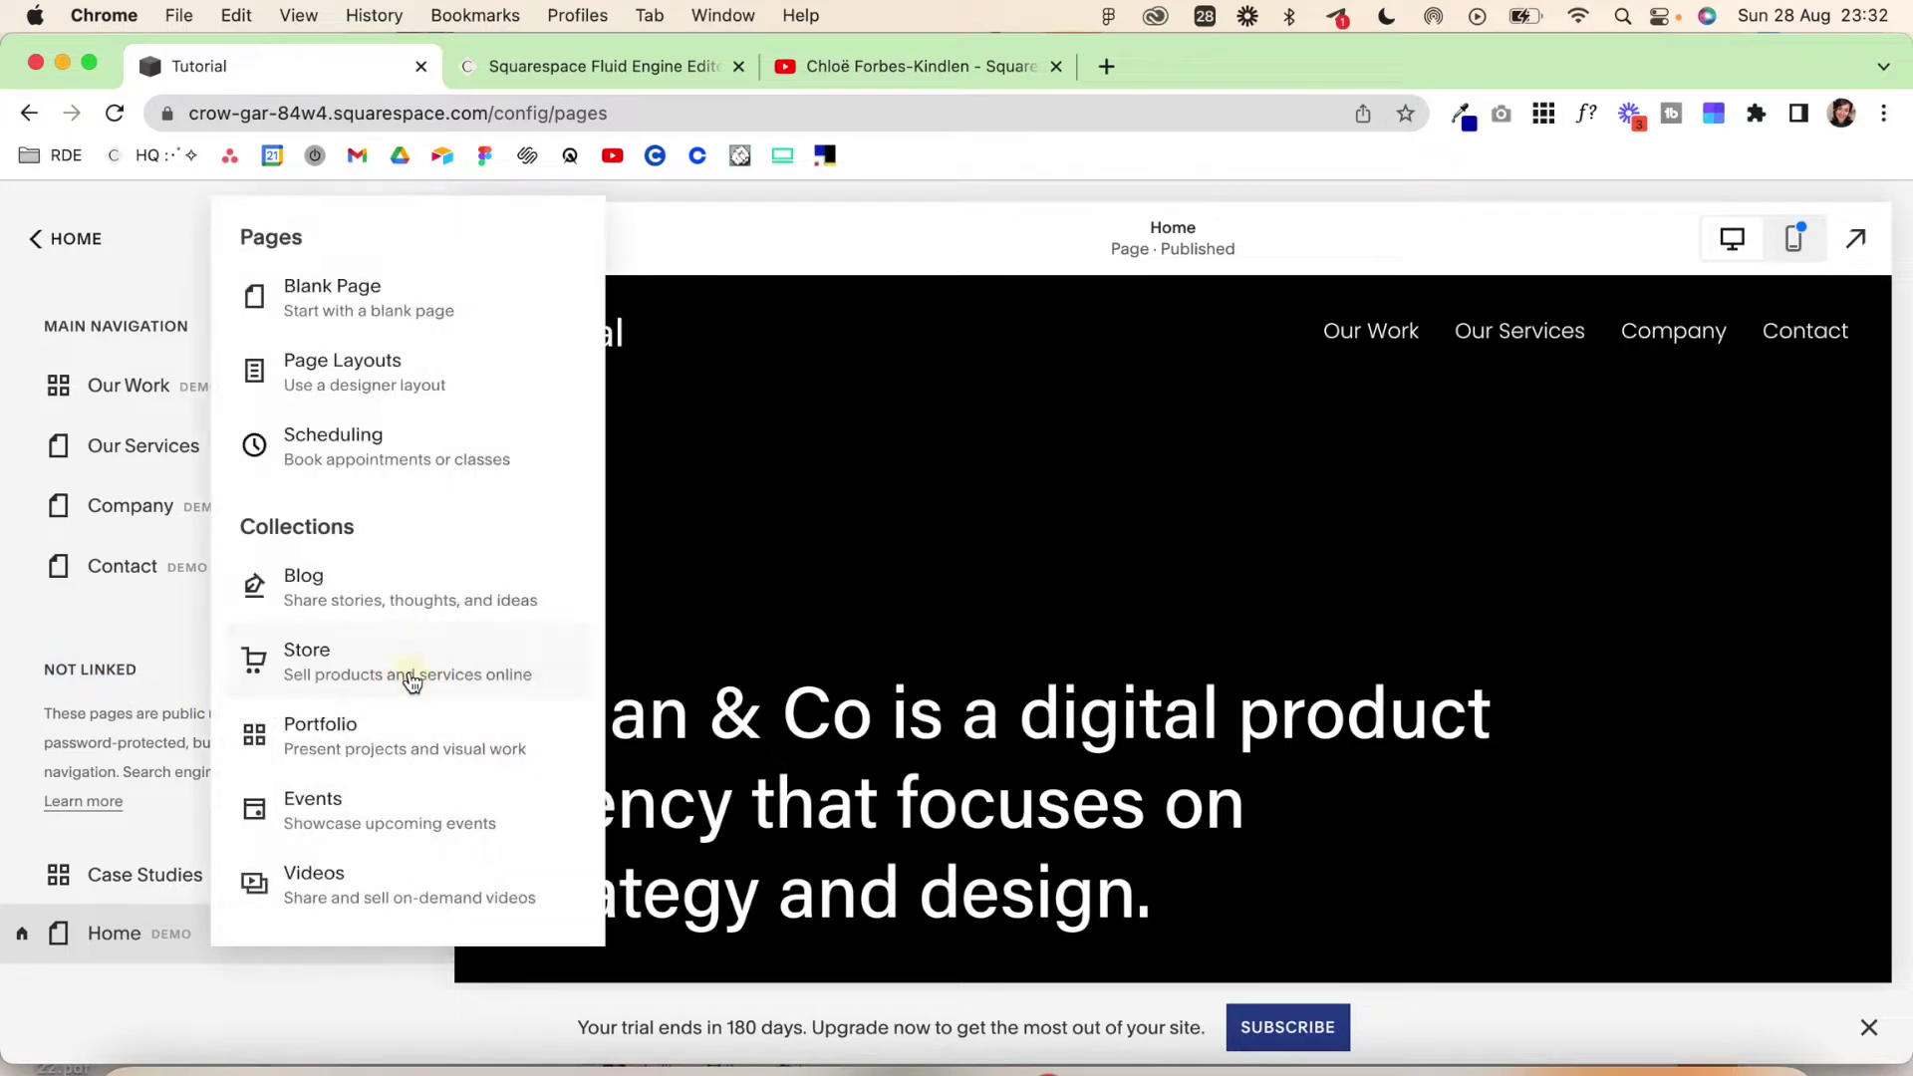
click(375, 304)
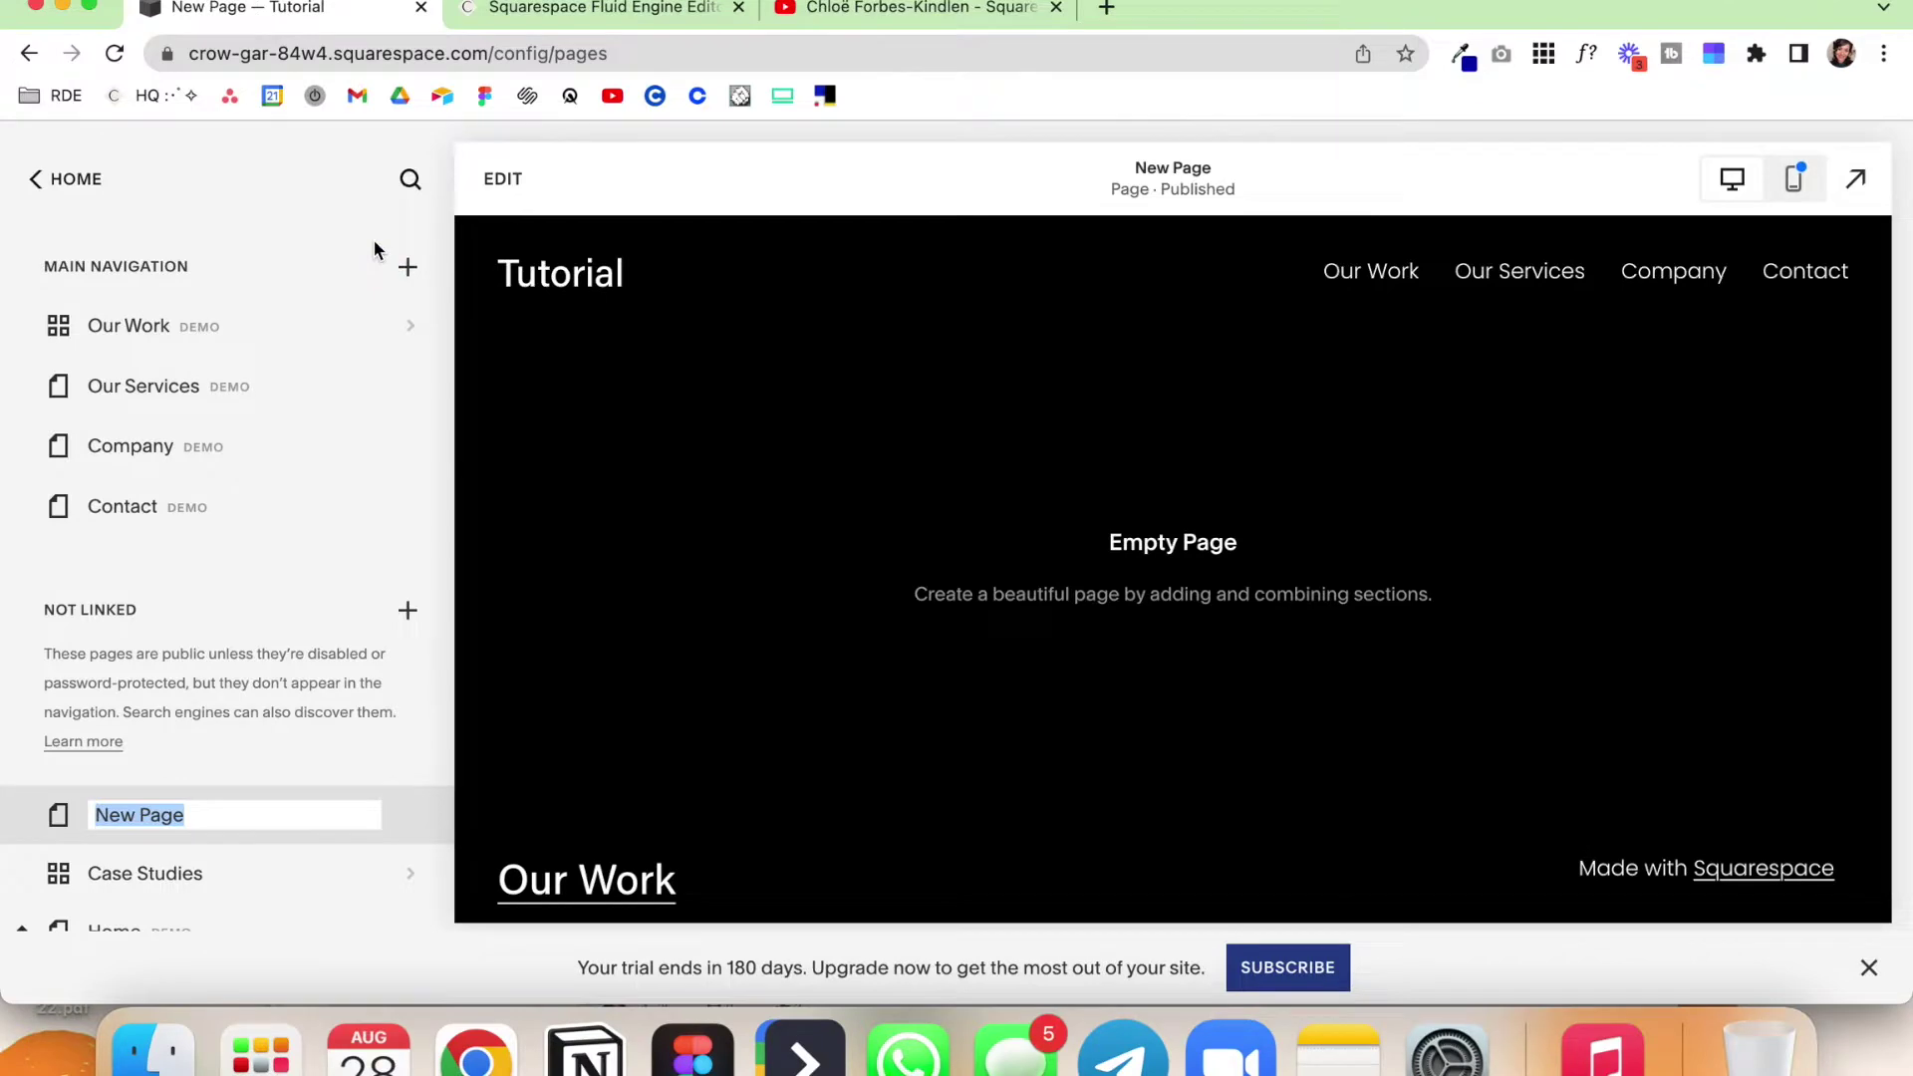
text(YouTube)
key(Return)
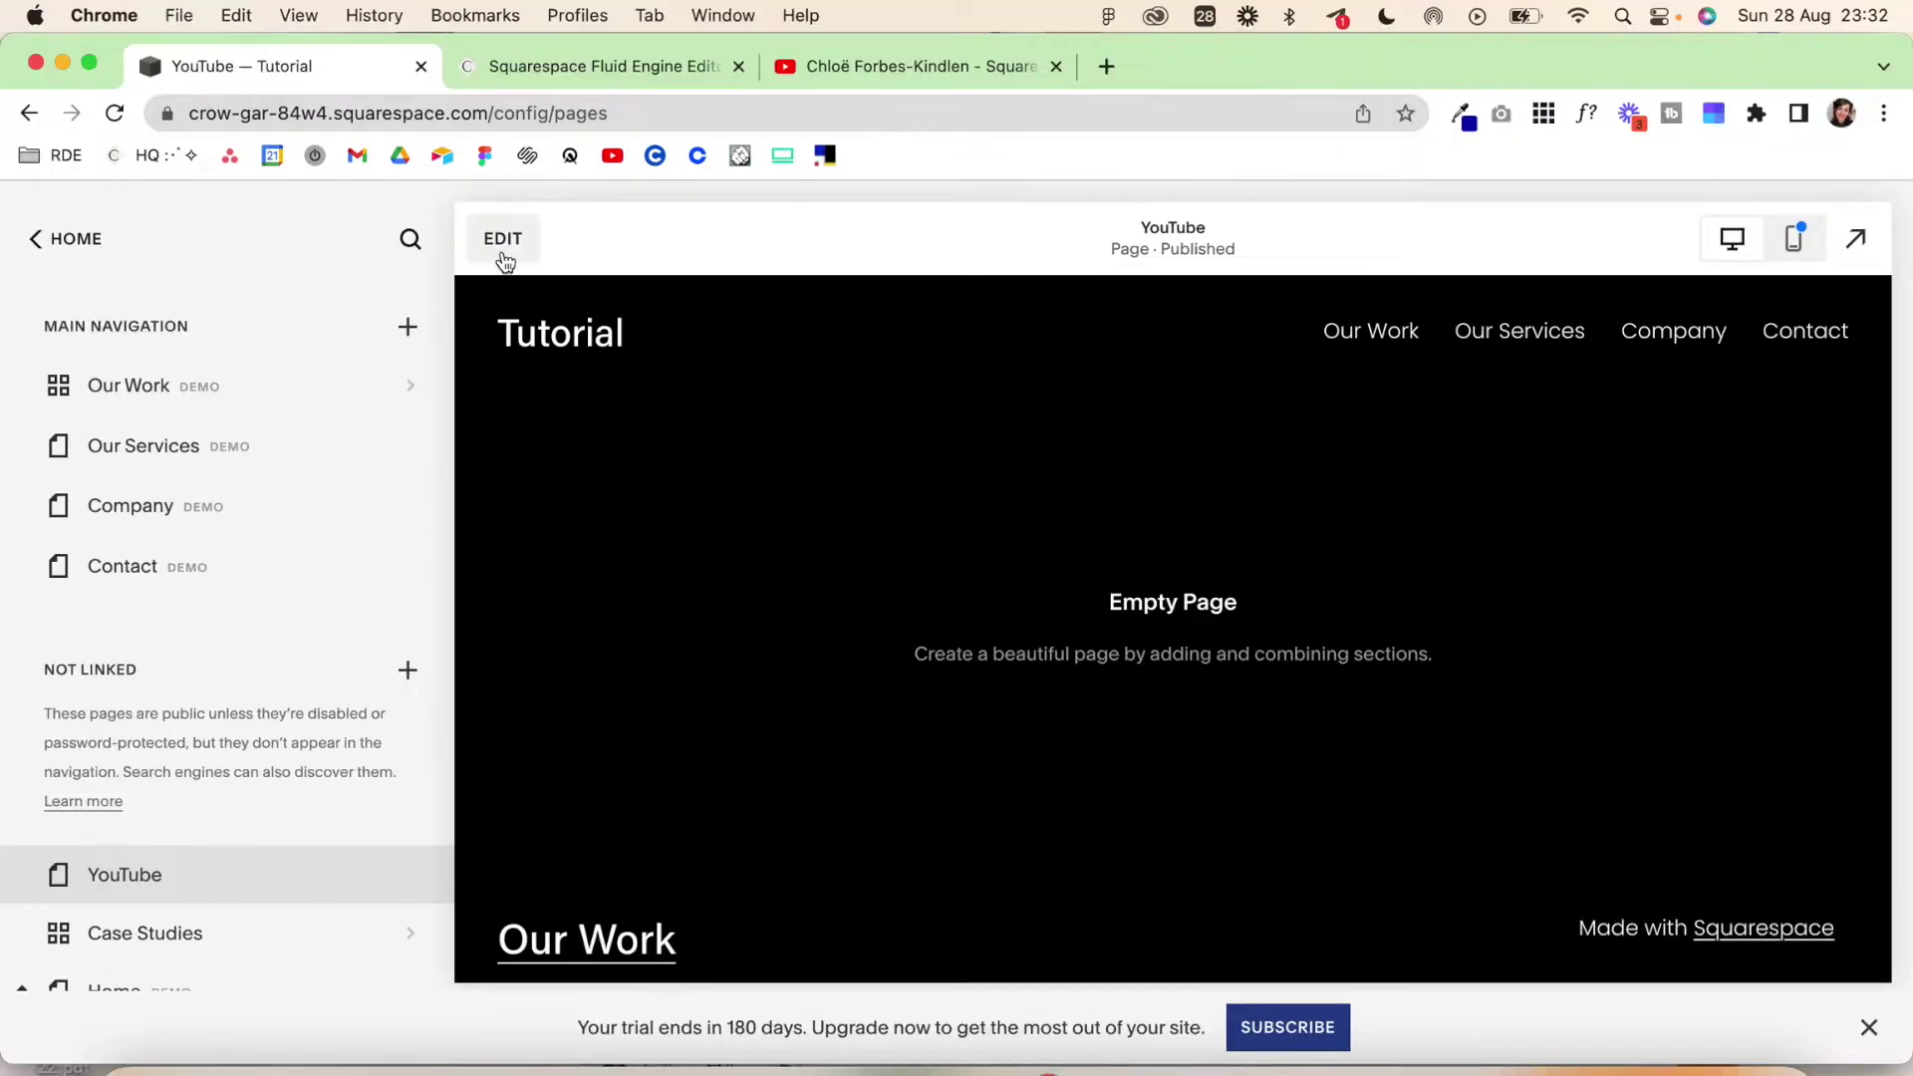
click(501, 255)
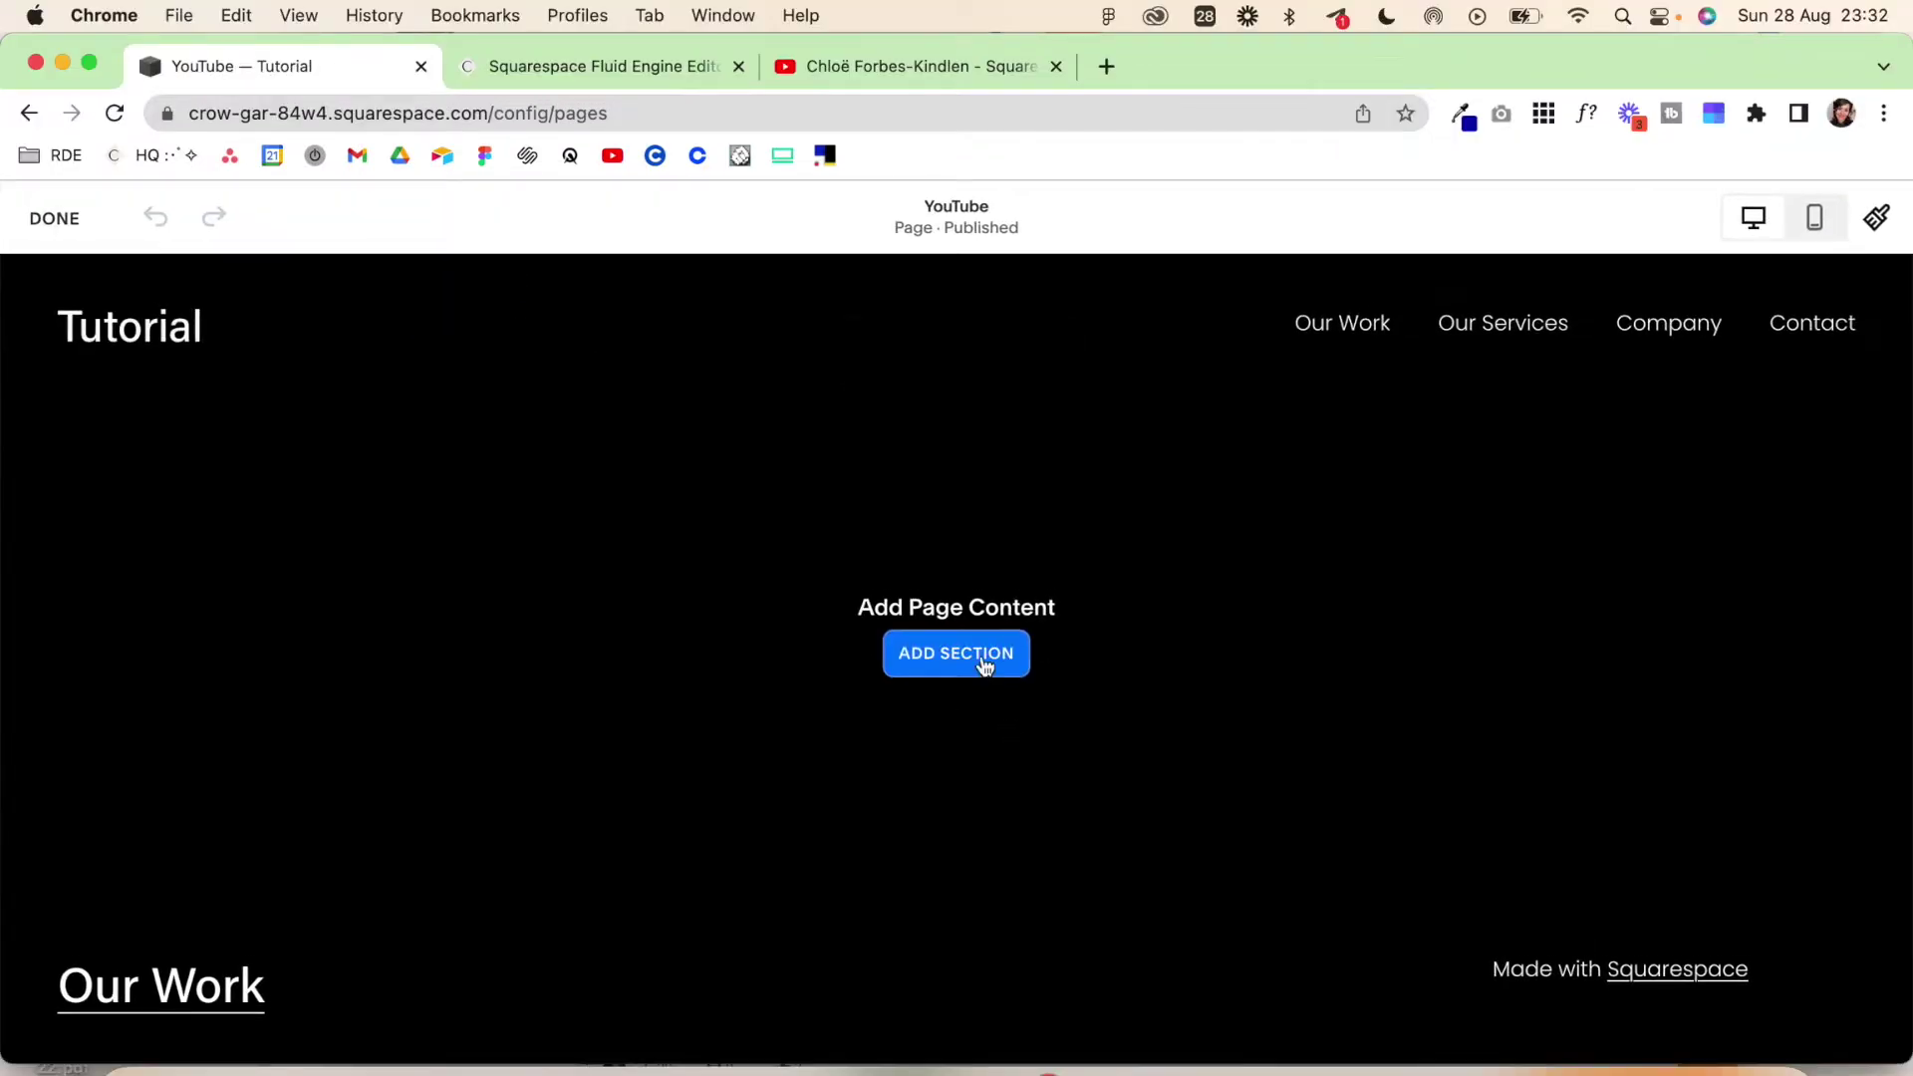
Add a blank section with a gallery block, stretched across nearly the full page width
click(982, 658)
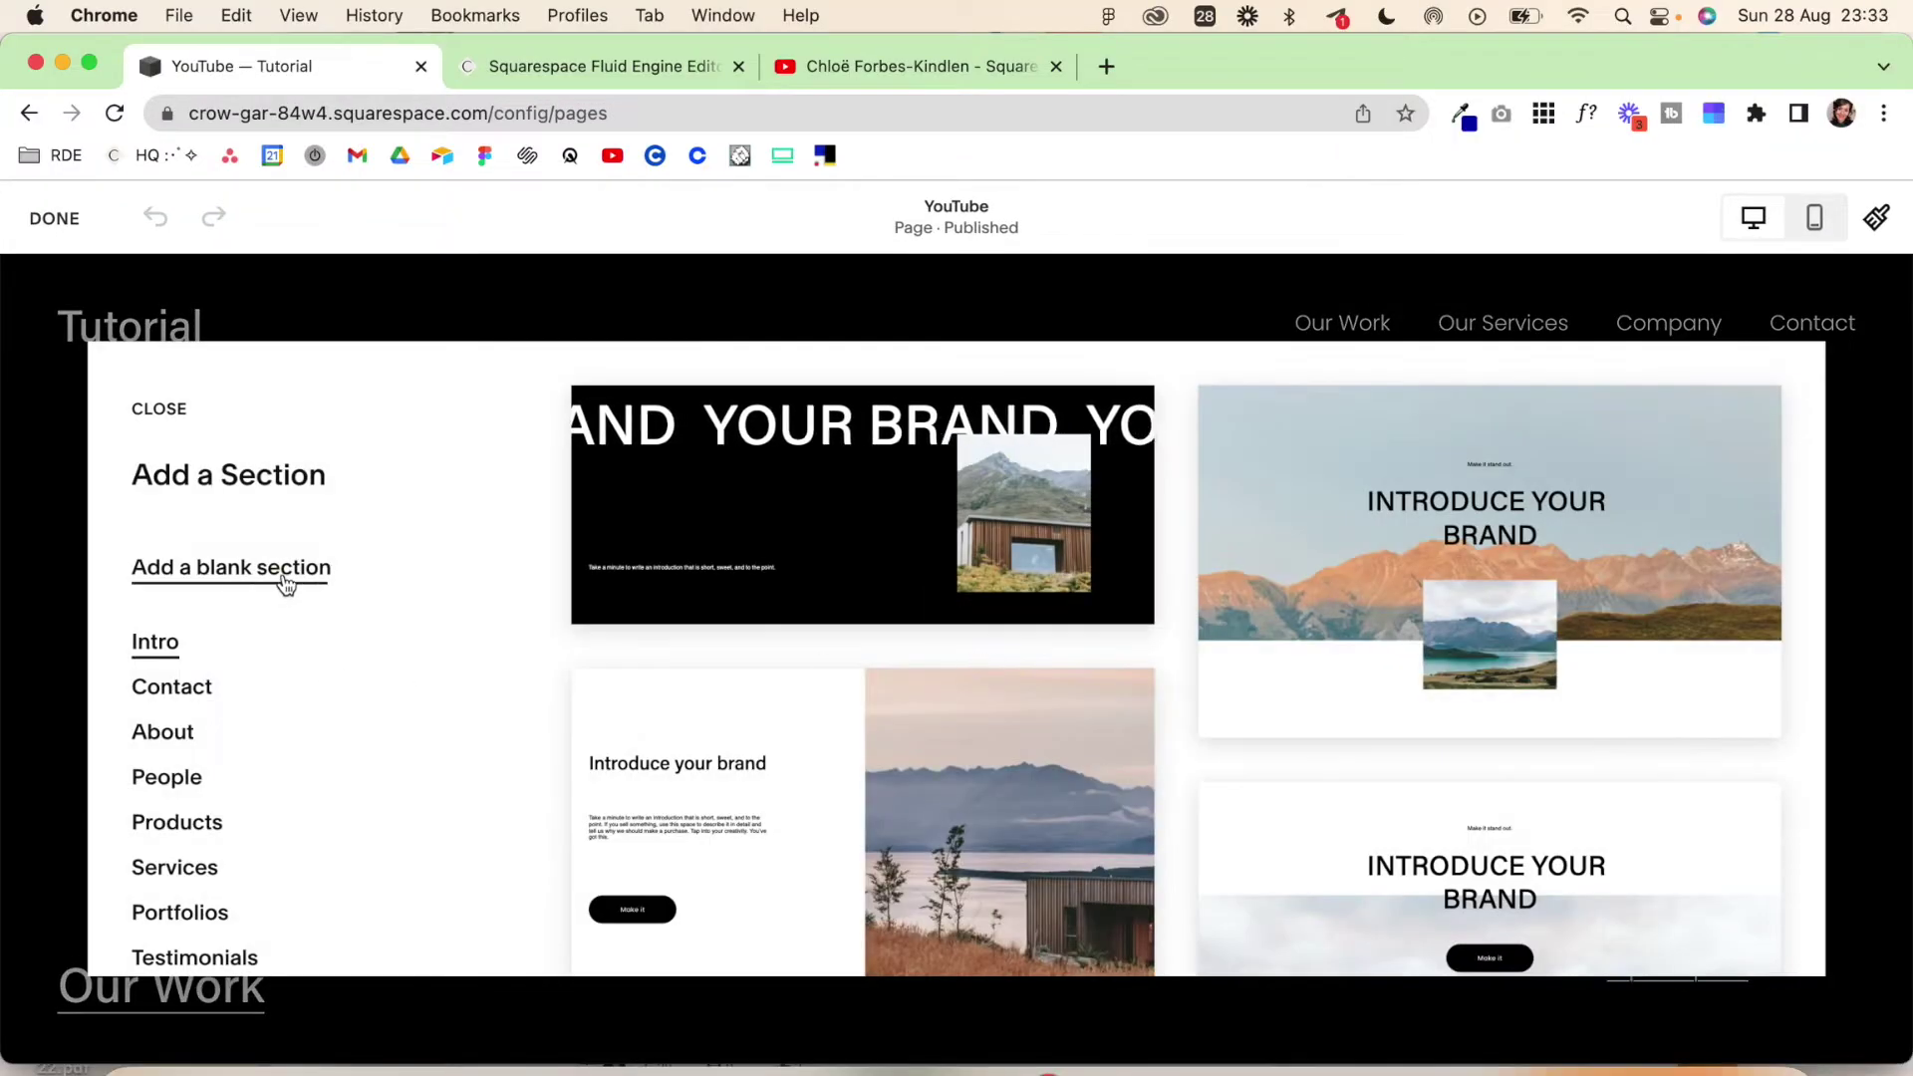
click(286, 583)
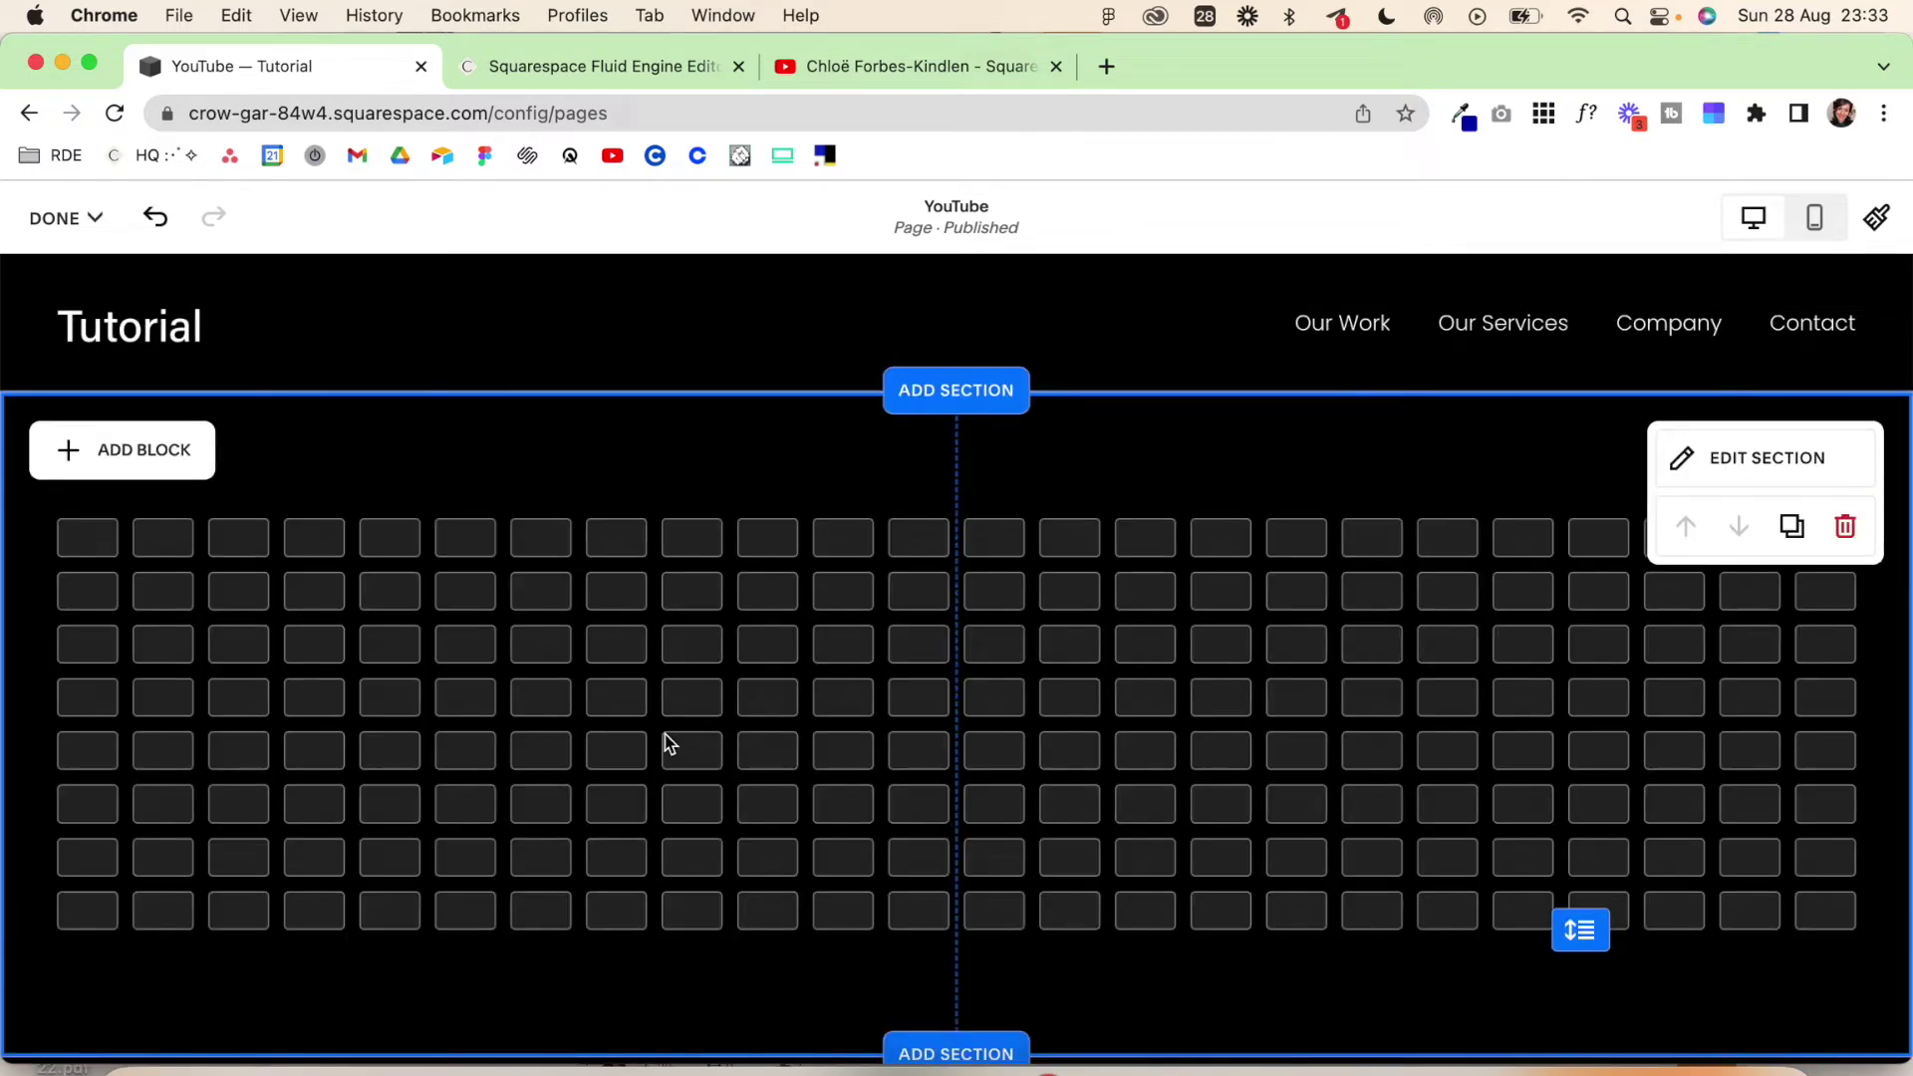
click(175, 457)
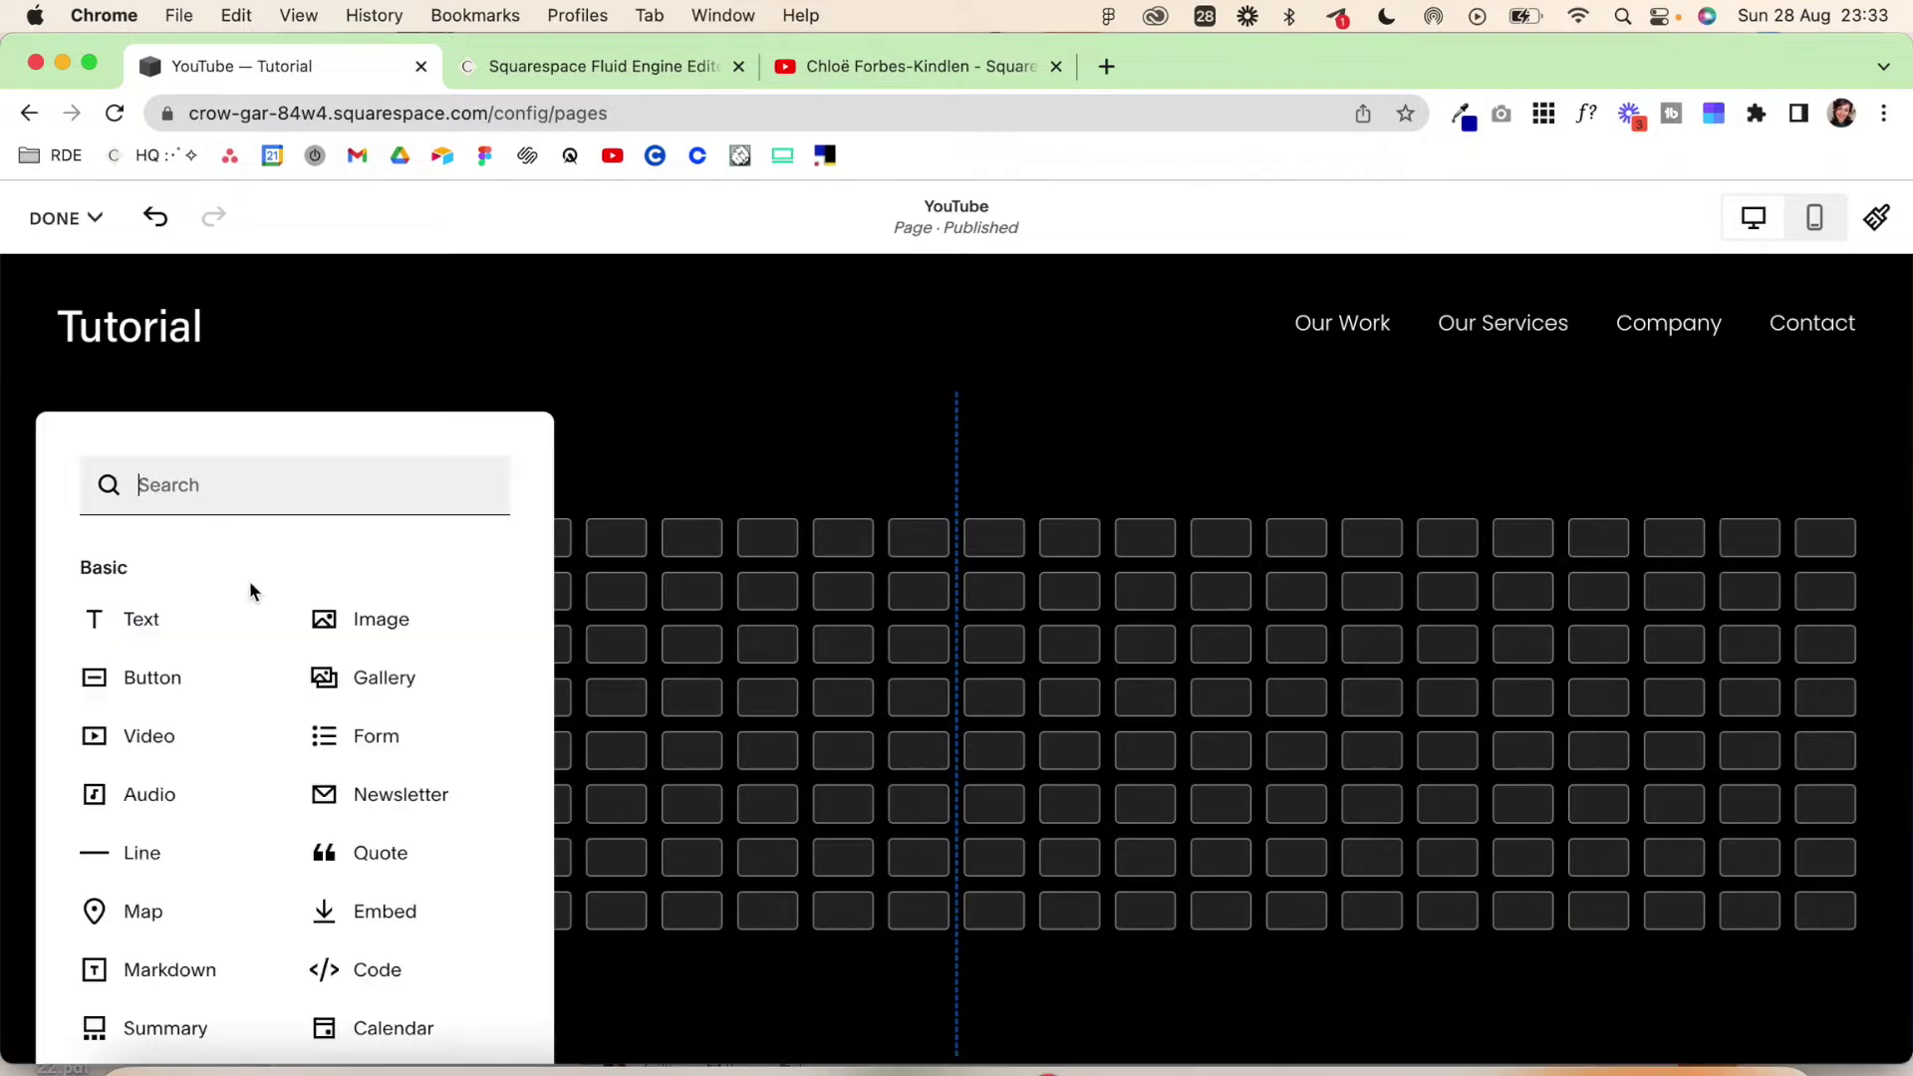
click(350, 702)
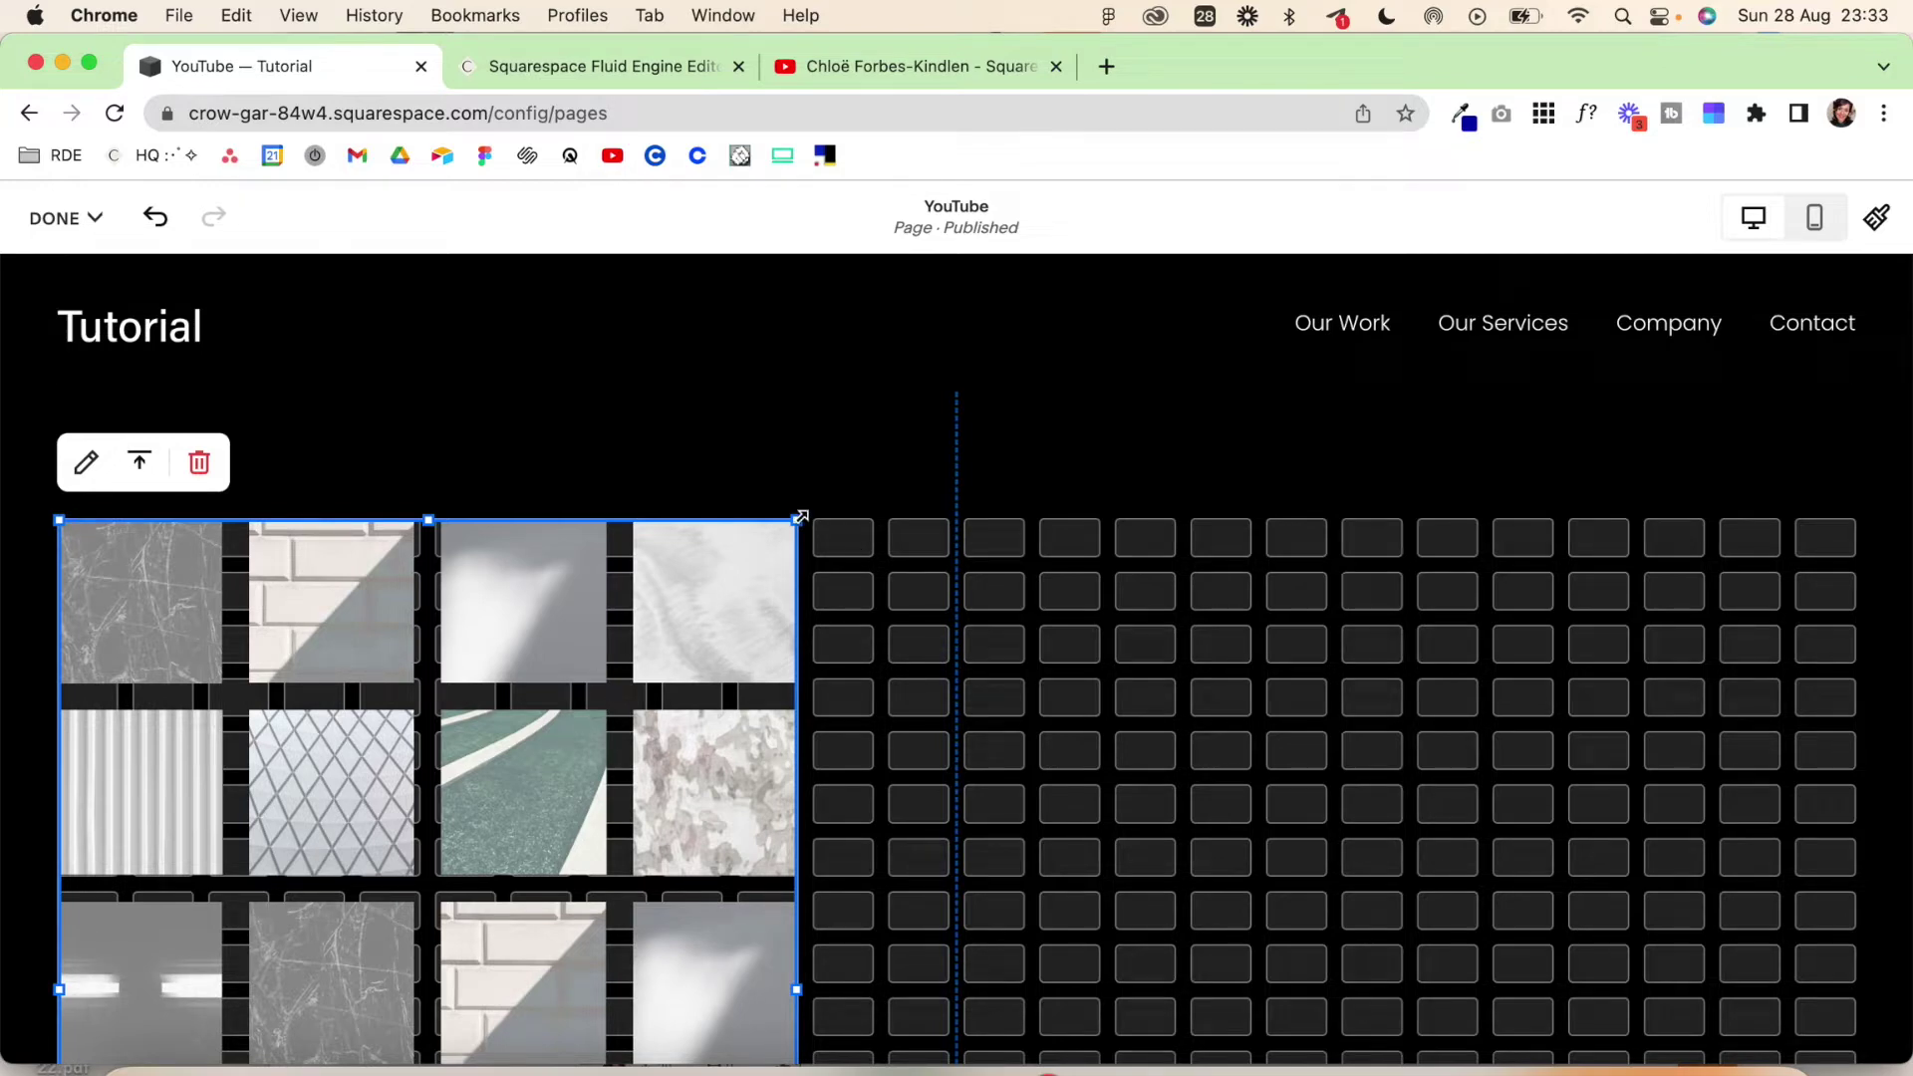
drag(799, 516, 1848, 453)
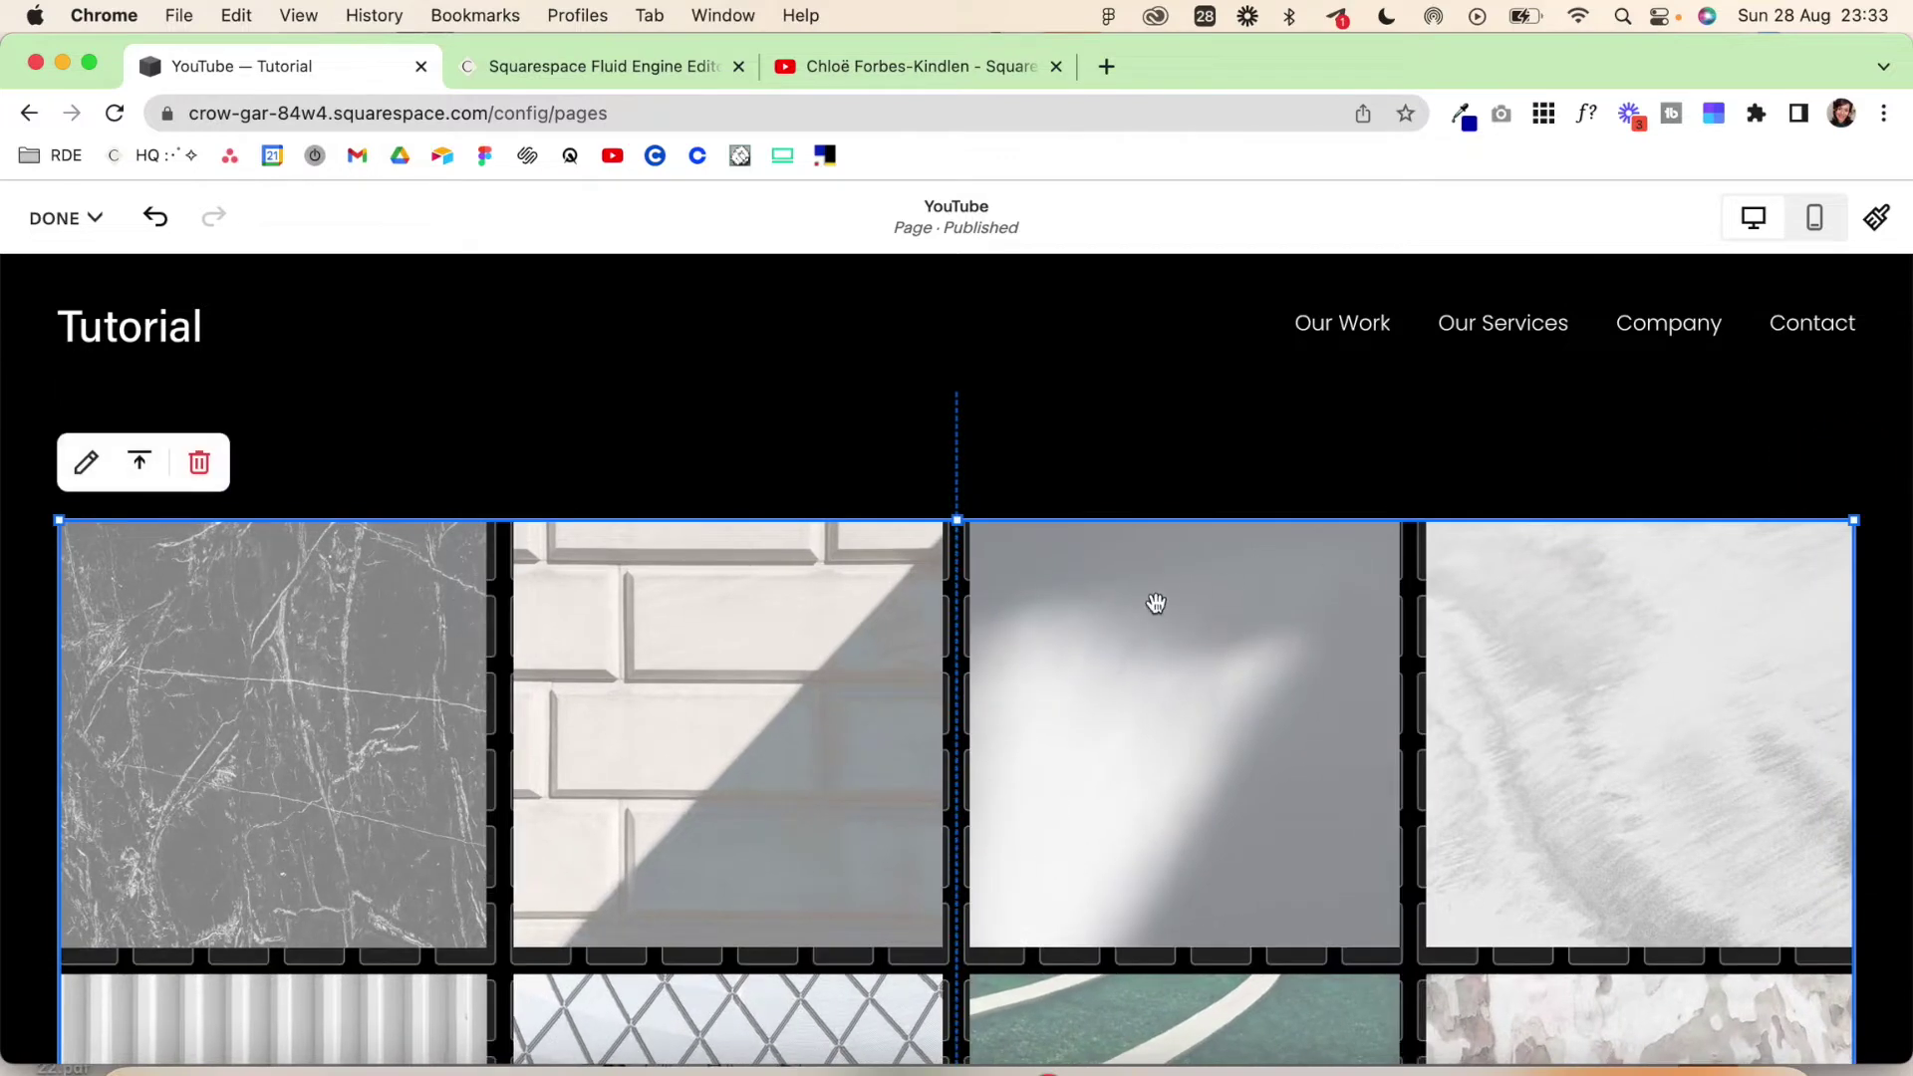
click(87, 466)
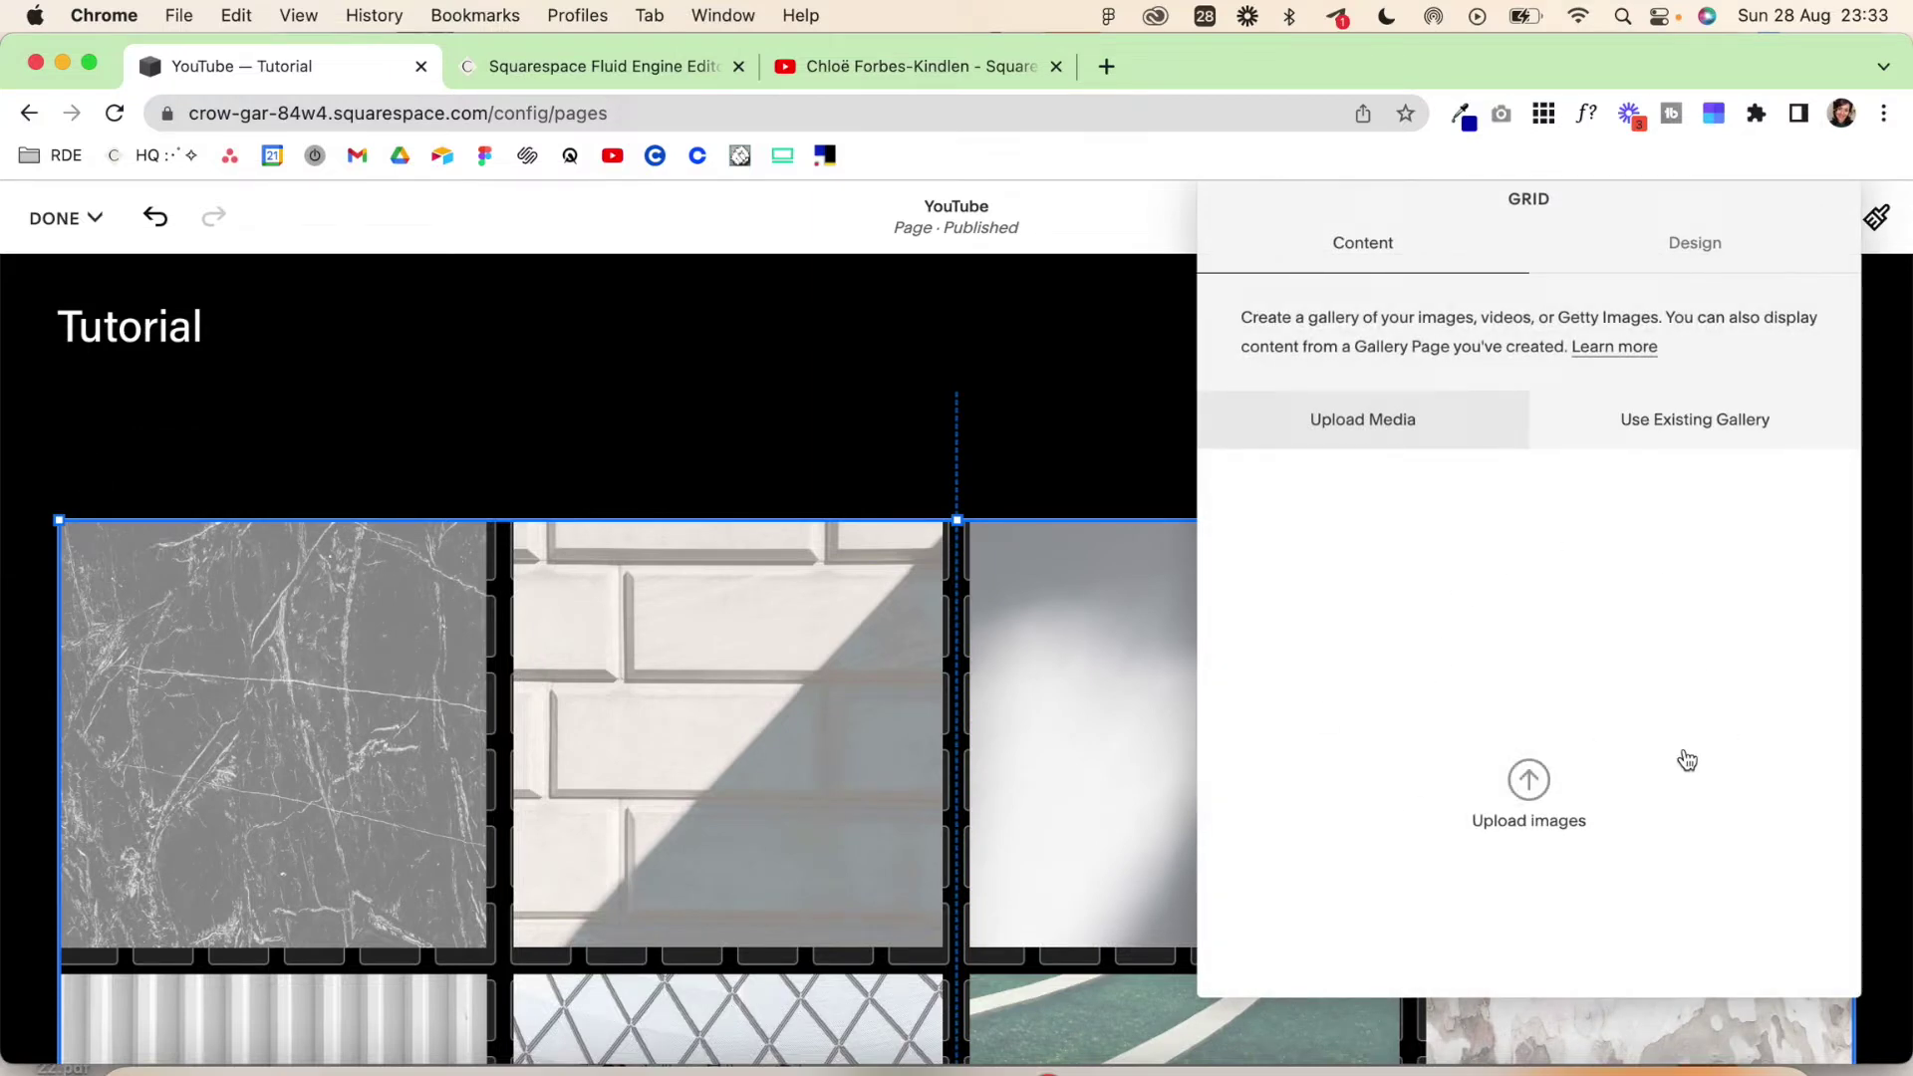
Start adding a video item to the gallery from its content settings
scroll(1687, 760, down, 3)
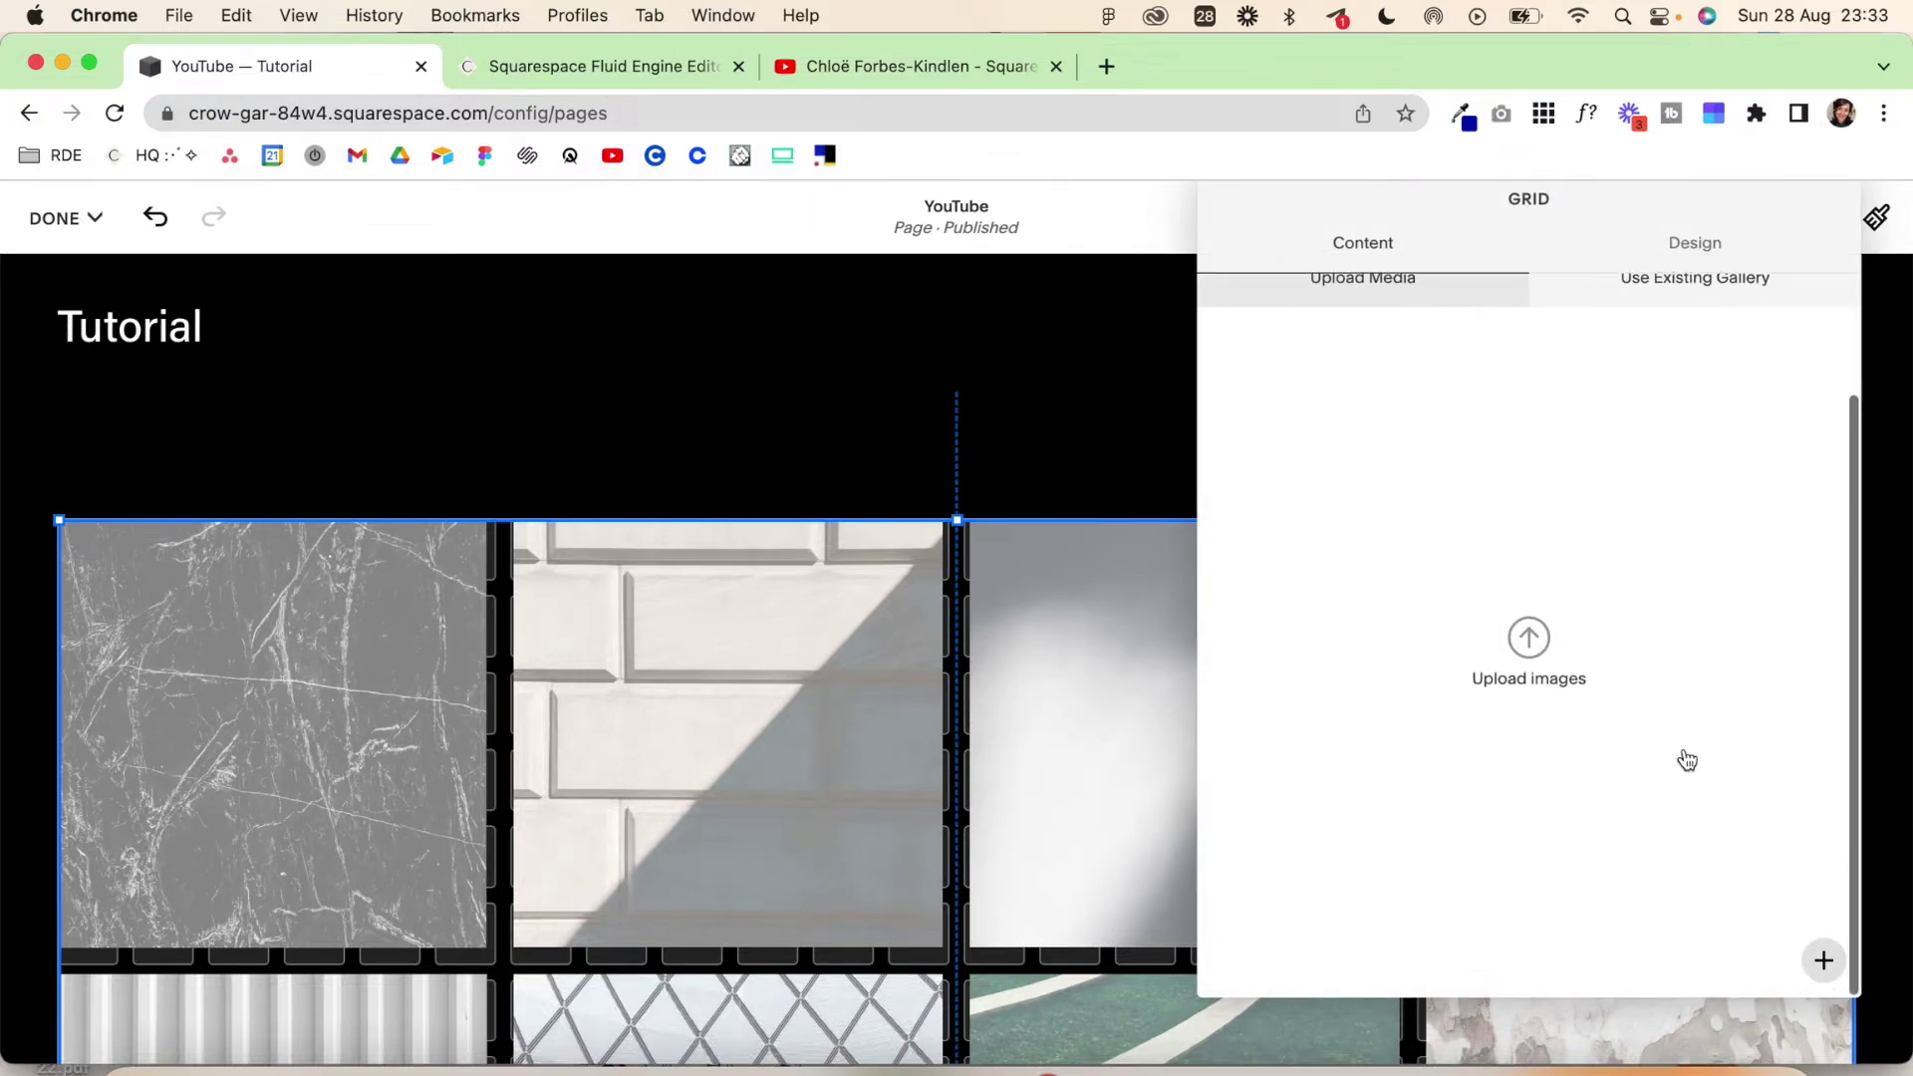
click(1825, 961)
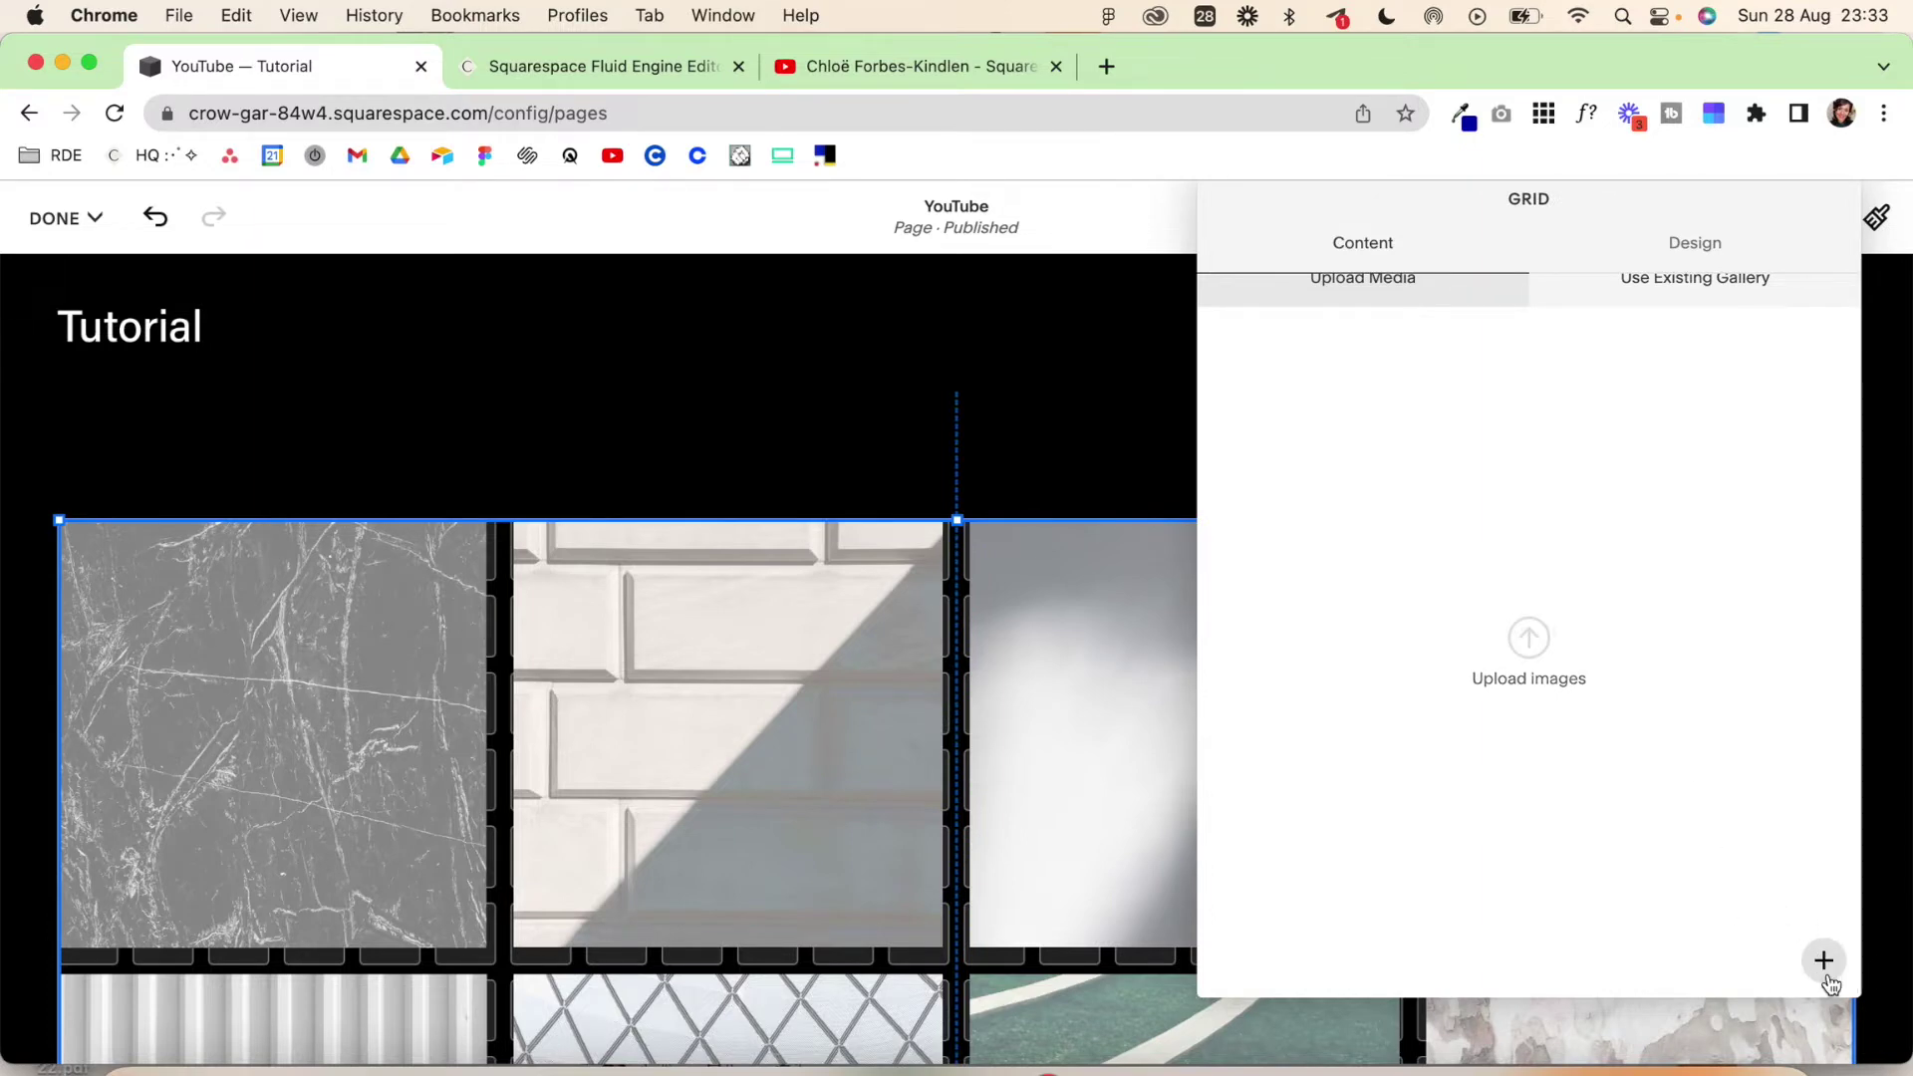
click(1826, 971)
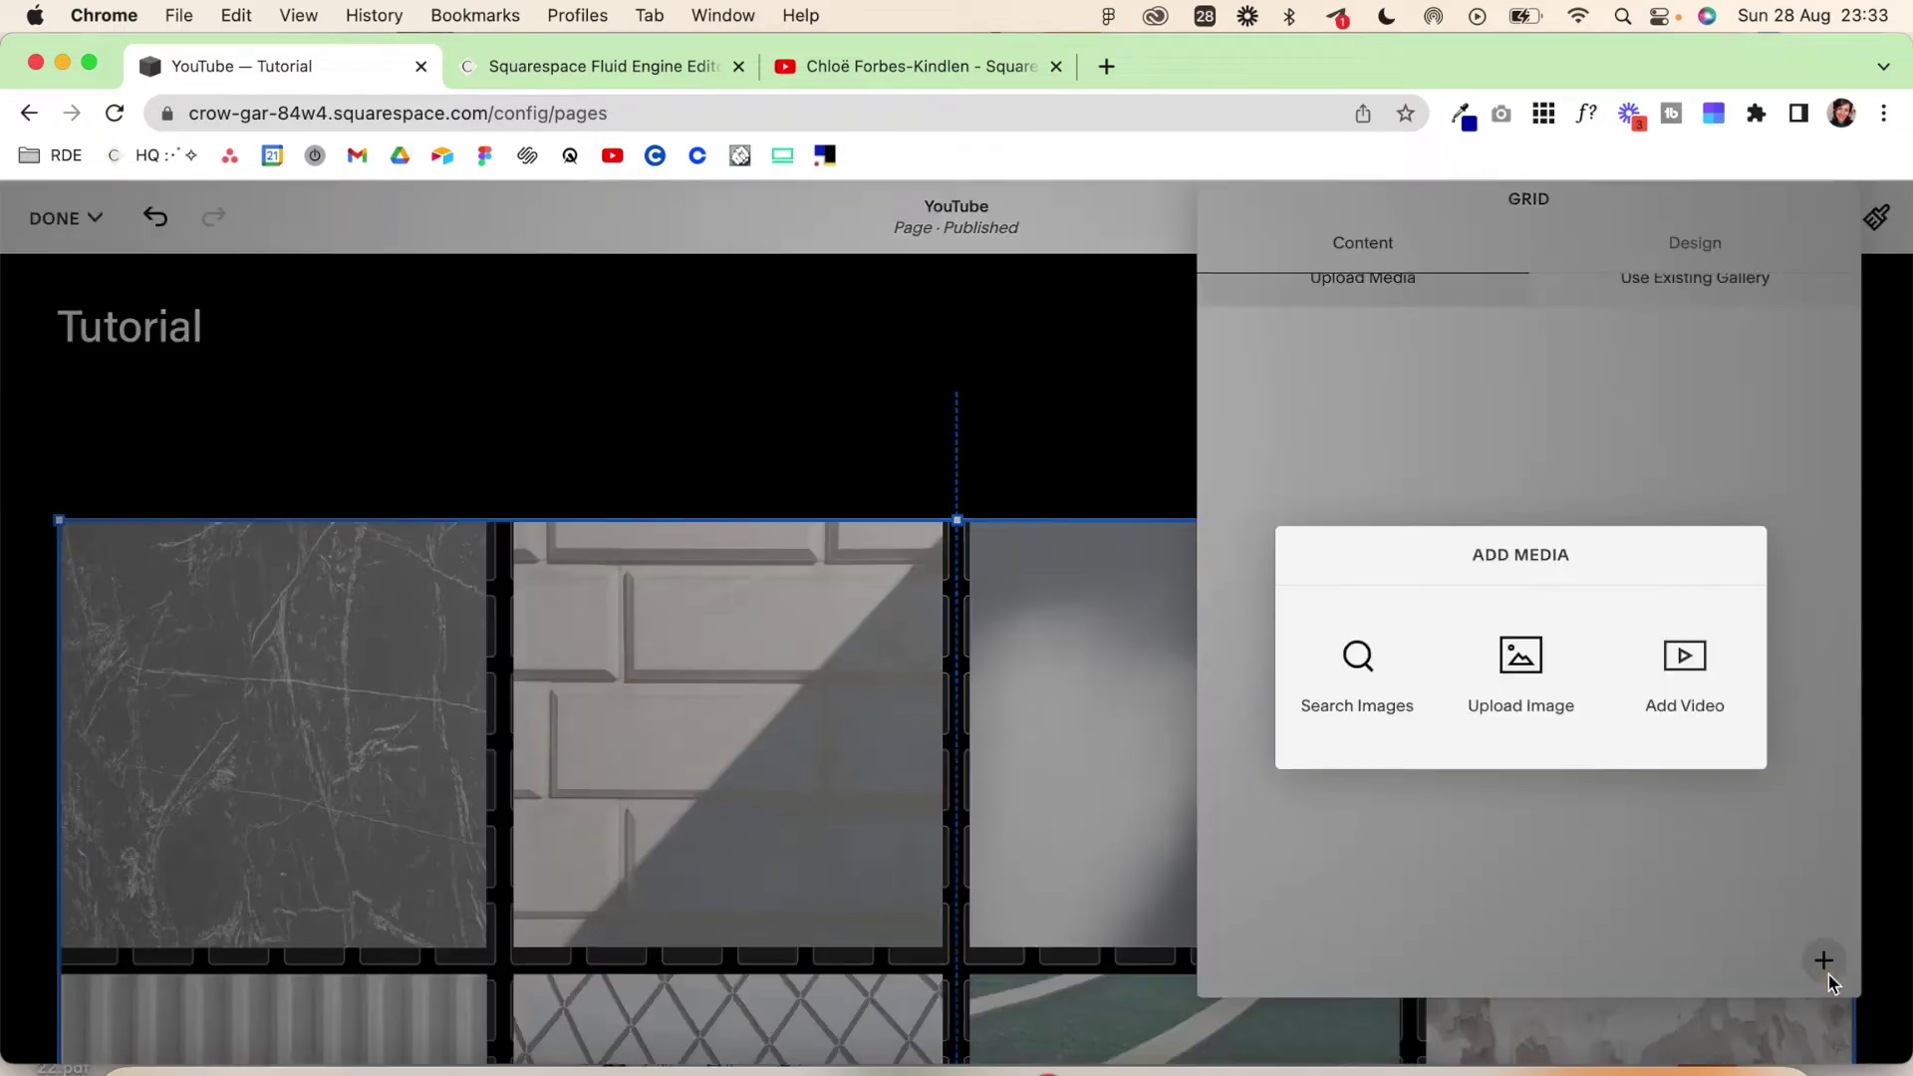
click(1681, 661)
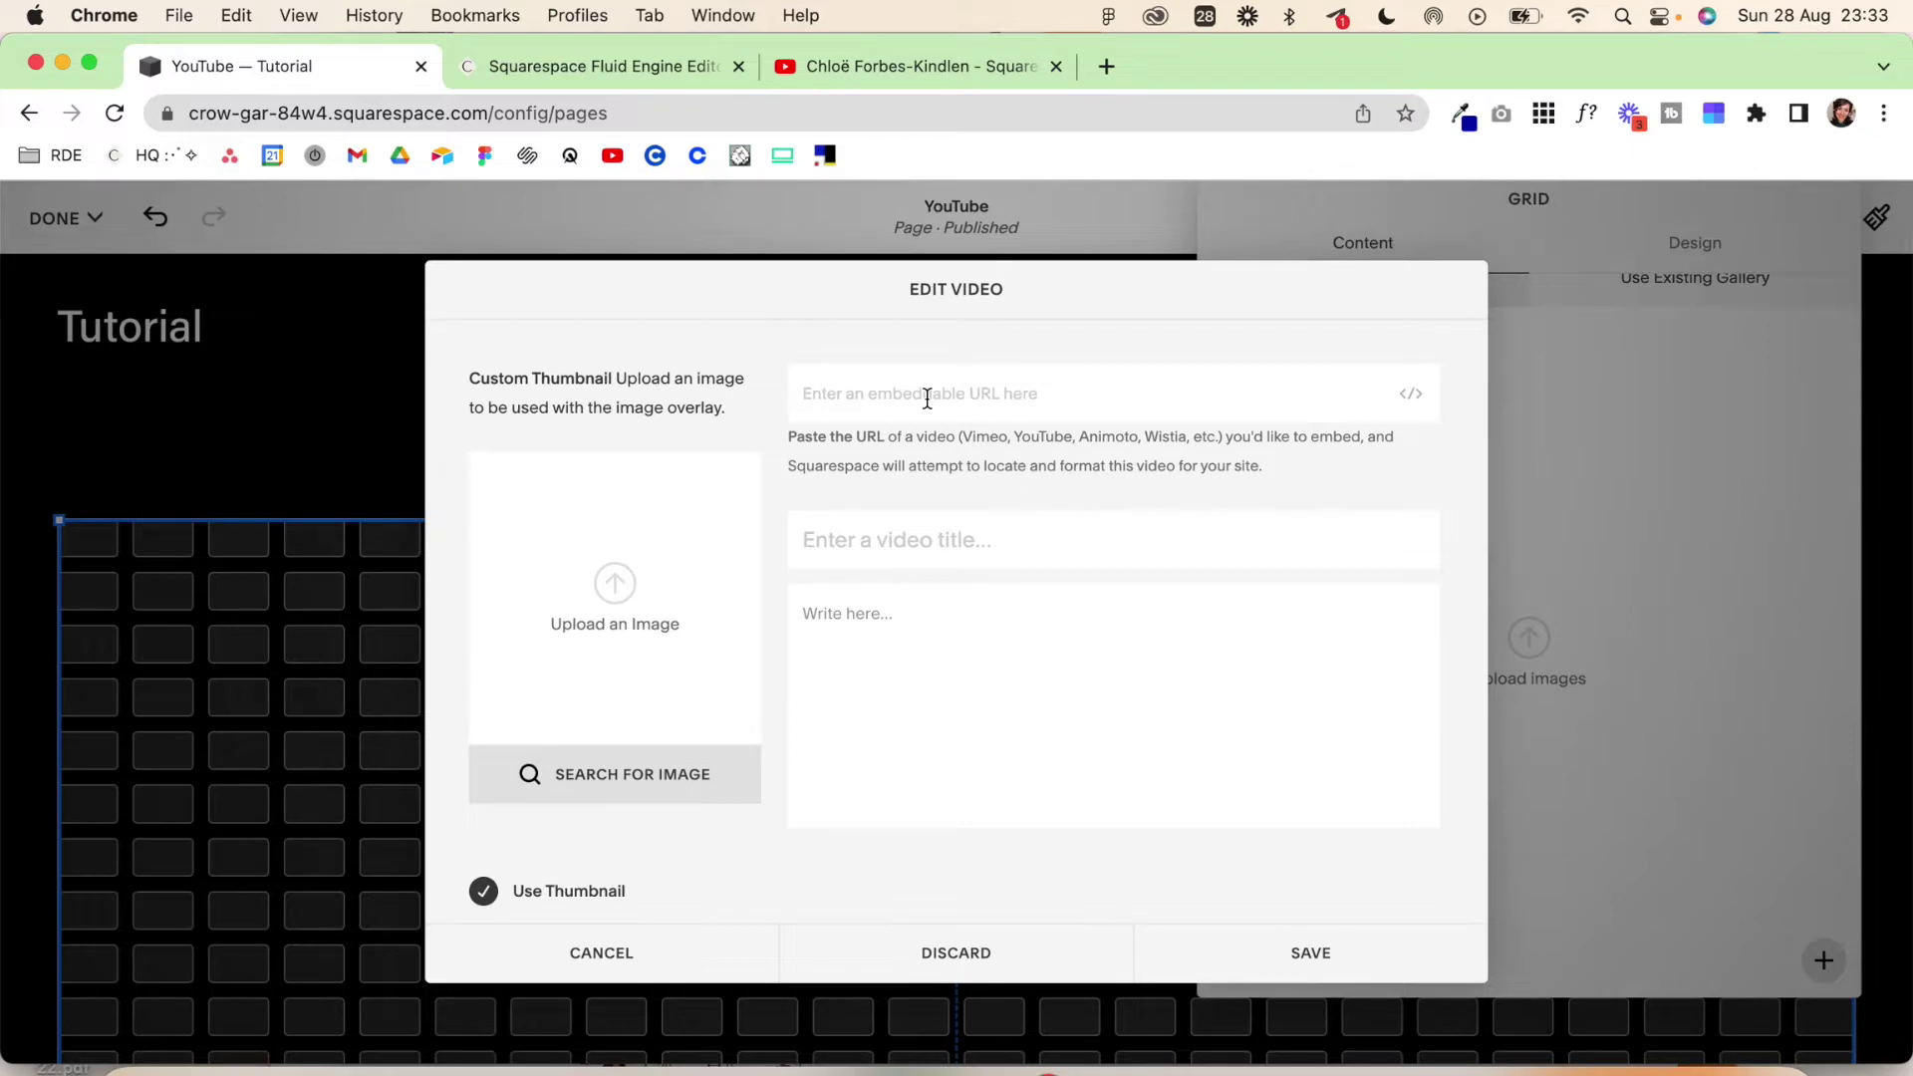
Copy the short YouTube link of the Squarespace 7.1 Blogging Tutorial 2022 video
click(851, 80)
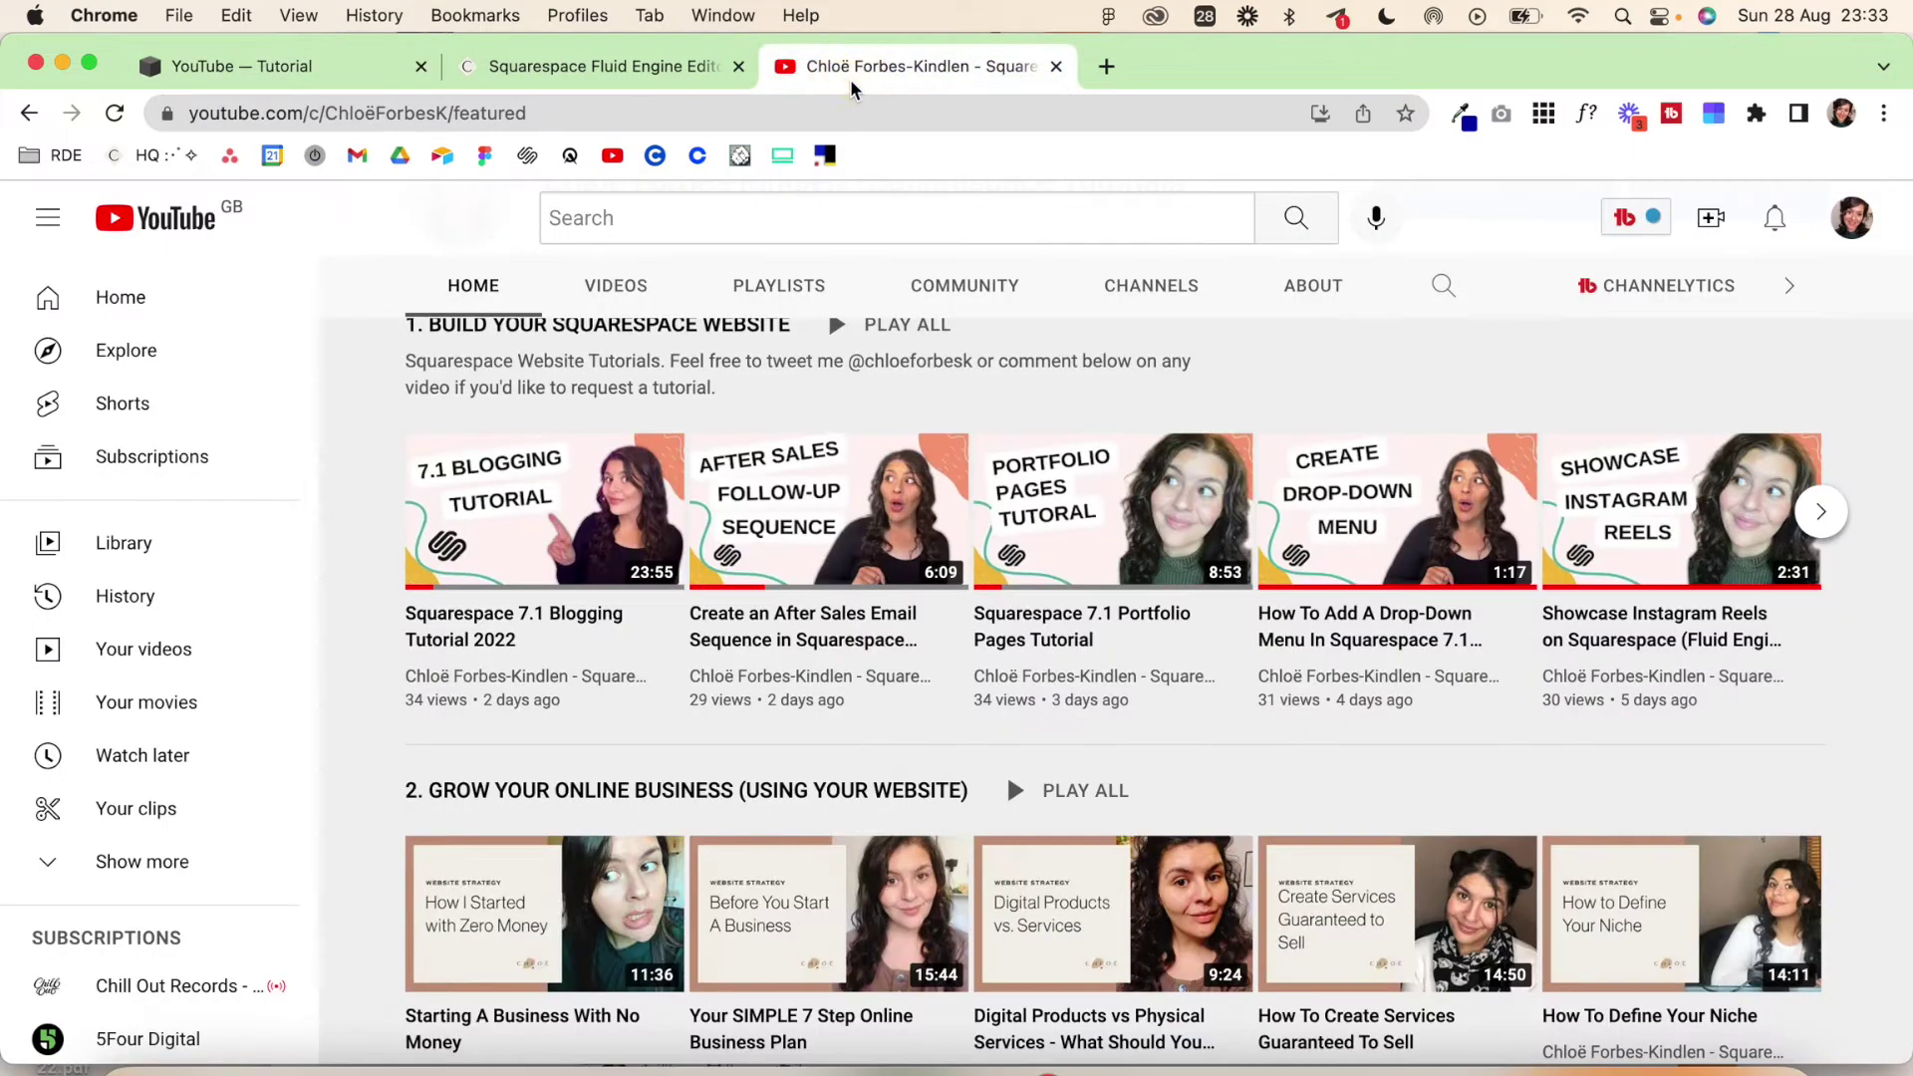
click(499, 634)
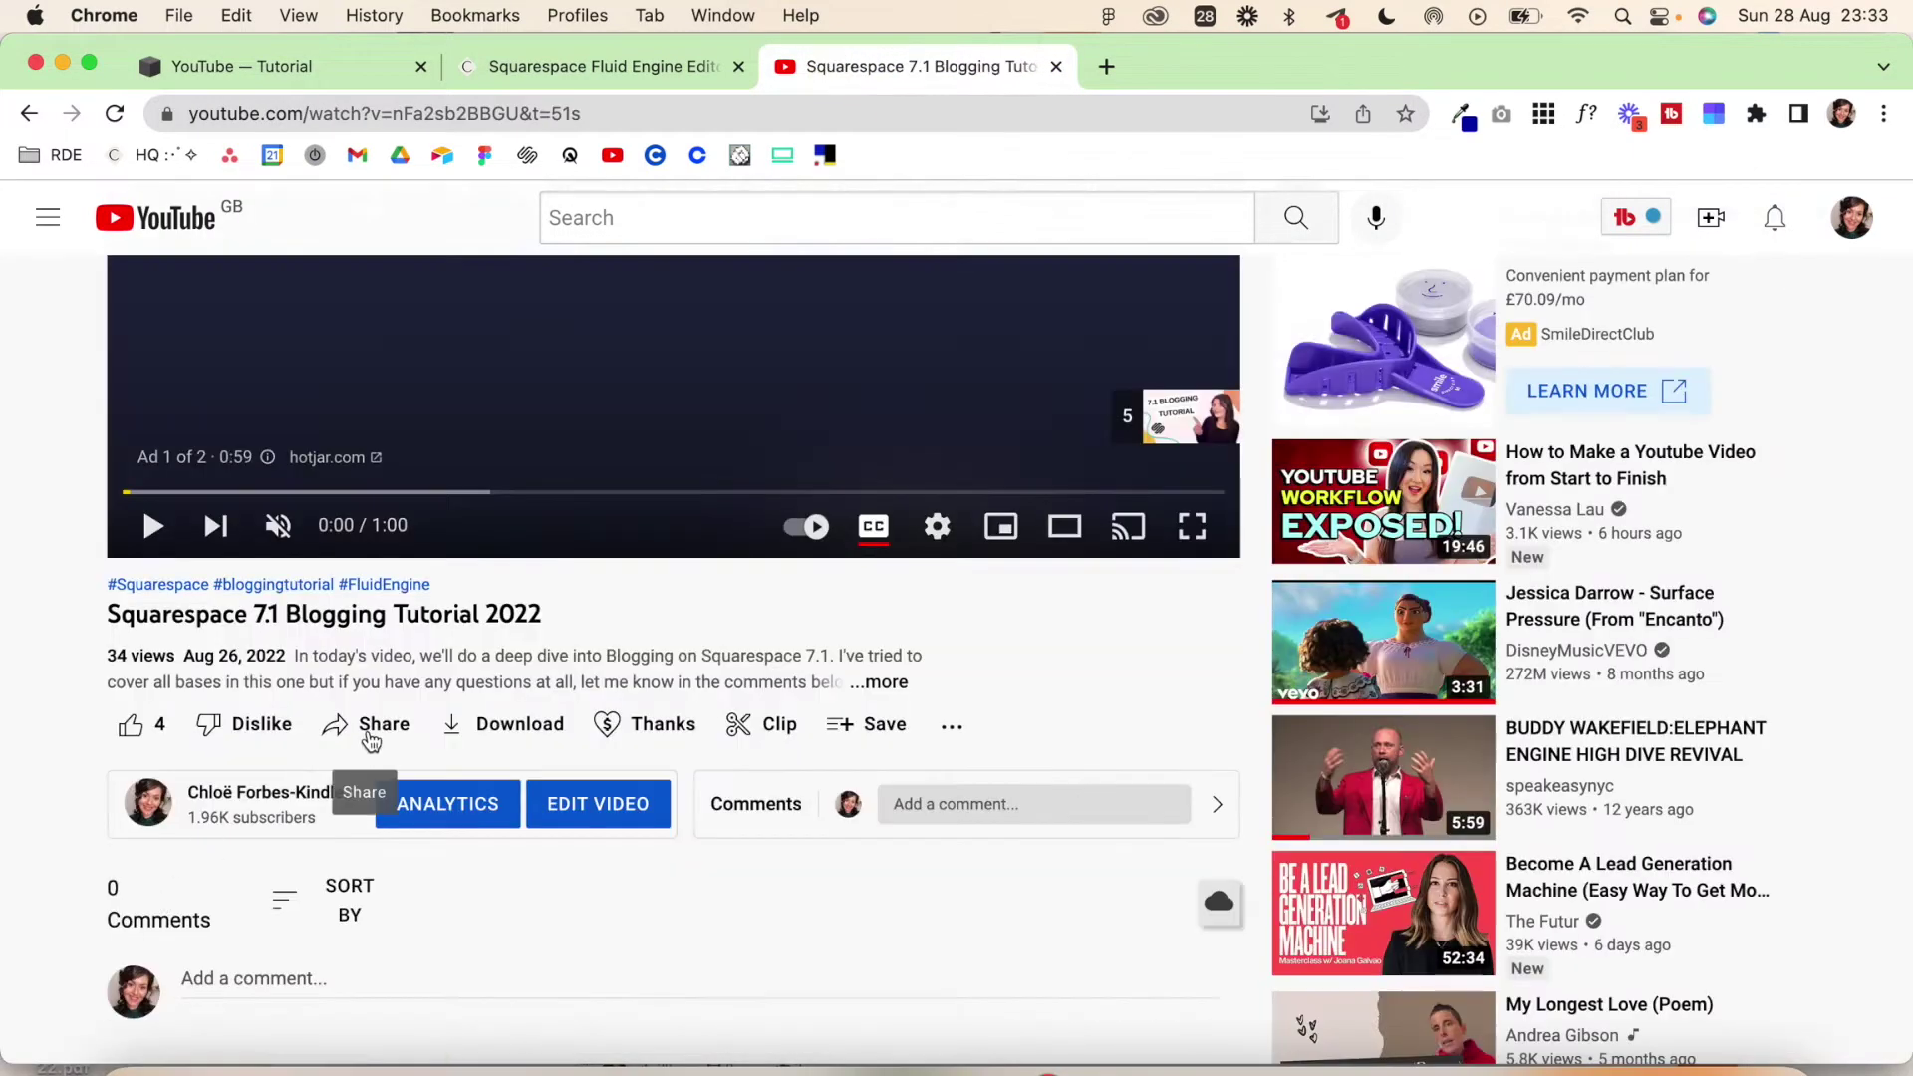
click(371, 735)
click(1225, 792)
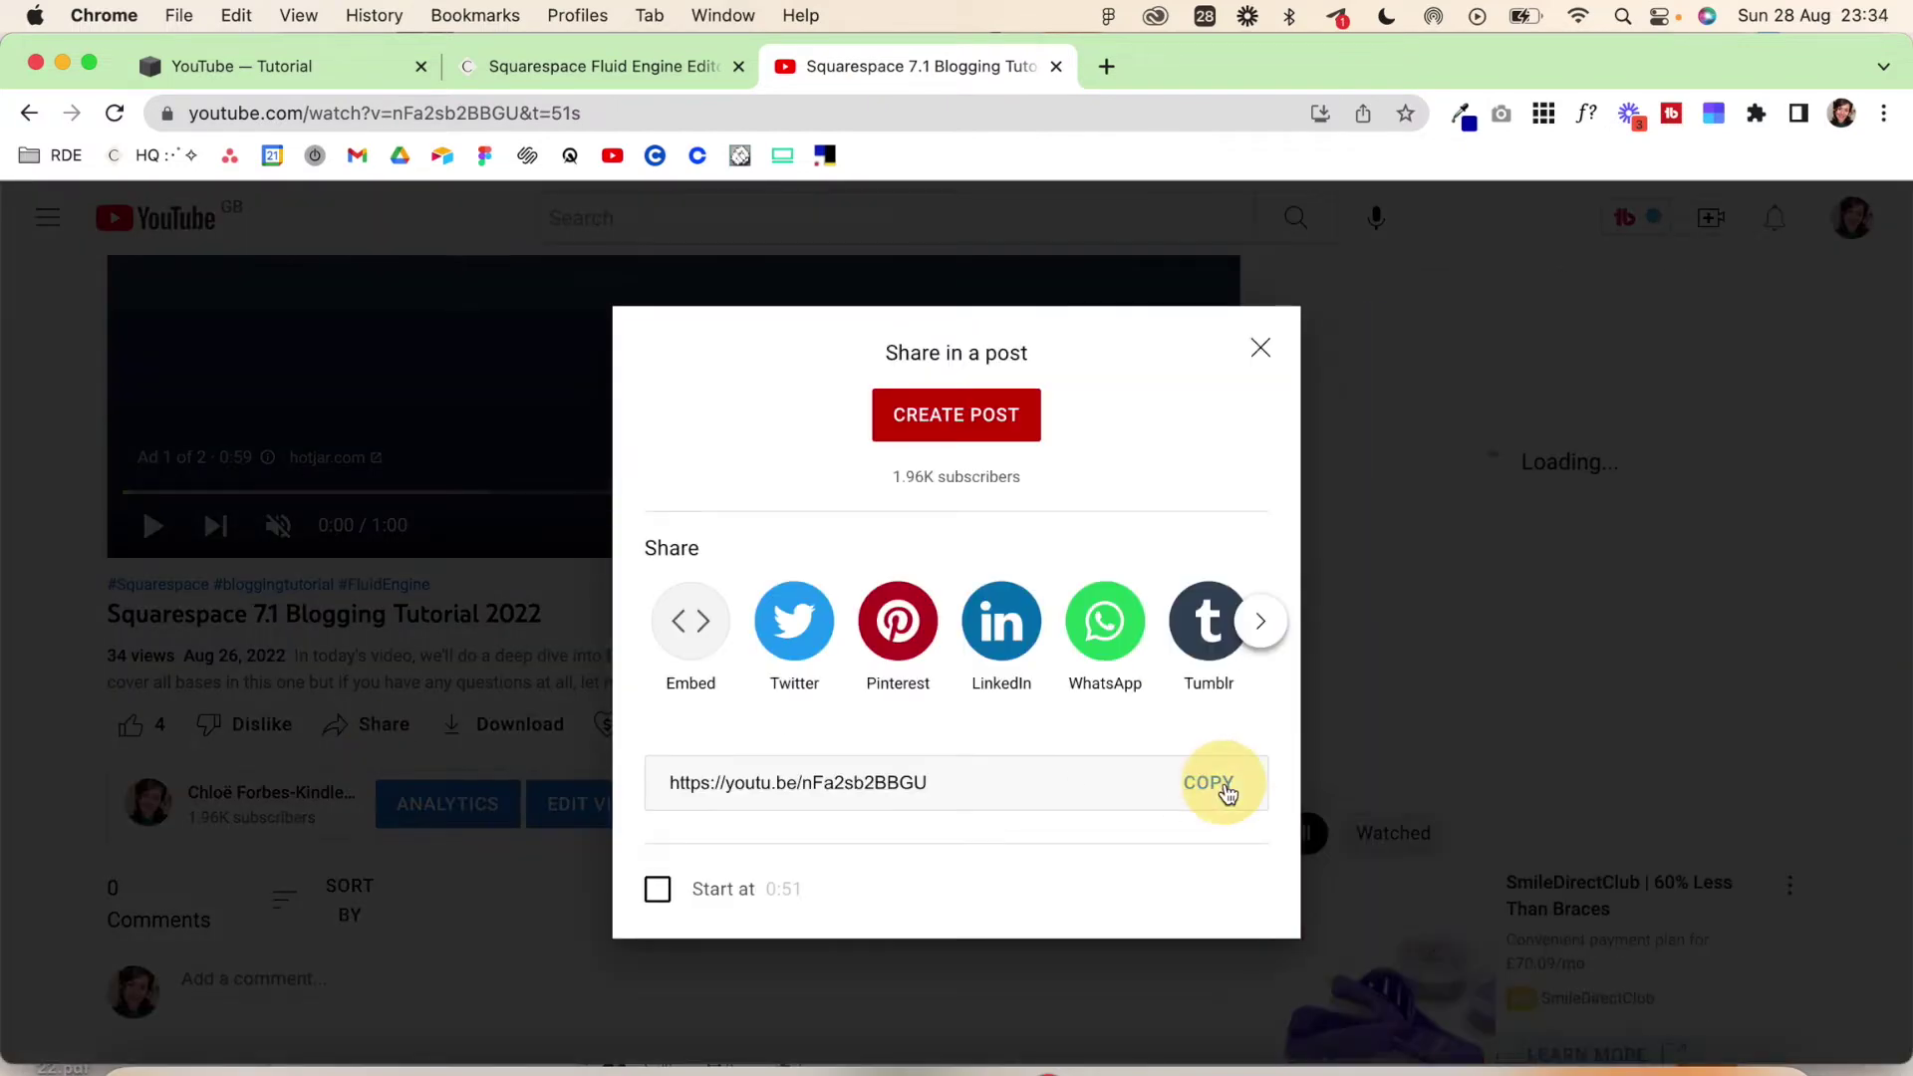
click(366, 70)
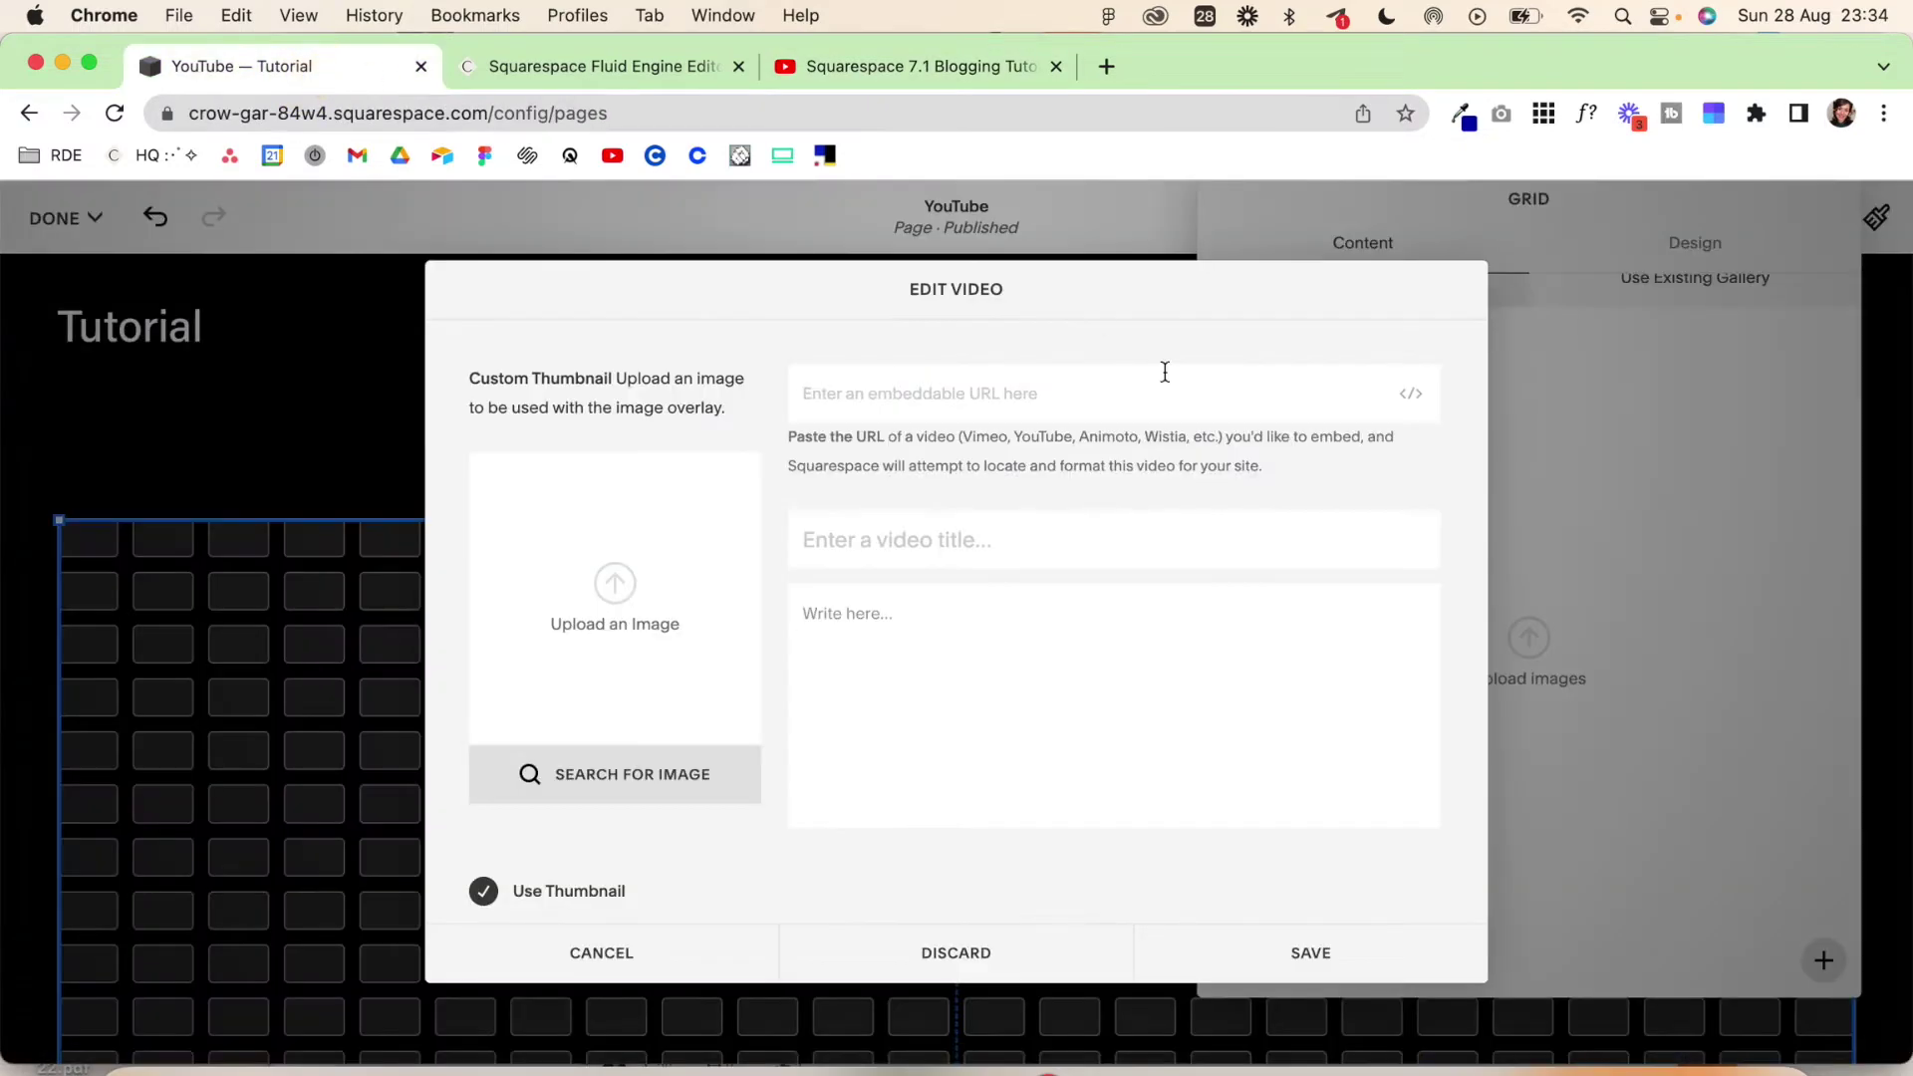
Paste and save the Blogging Tutorial link, then move the After Sales video to first place
key(super+v)
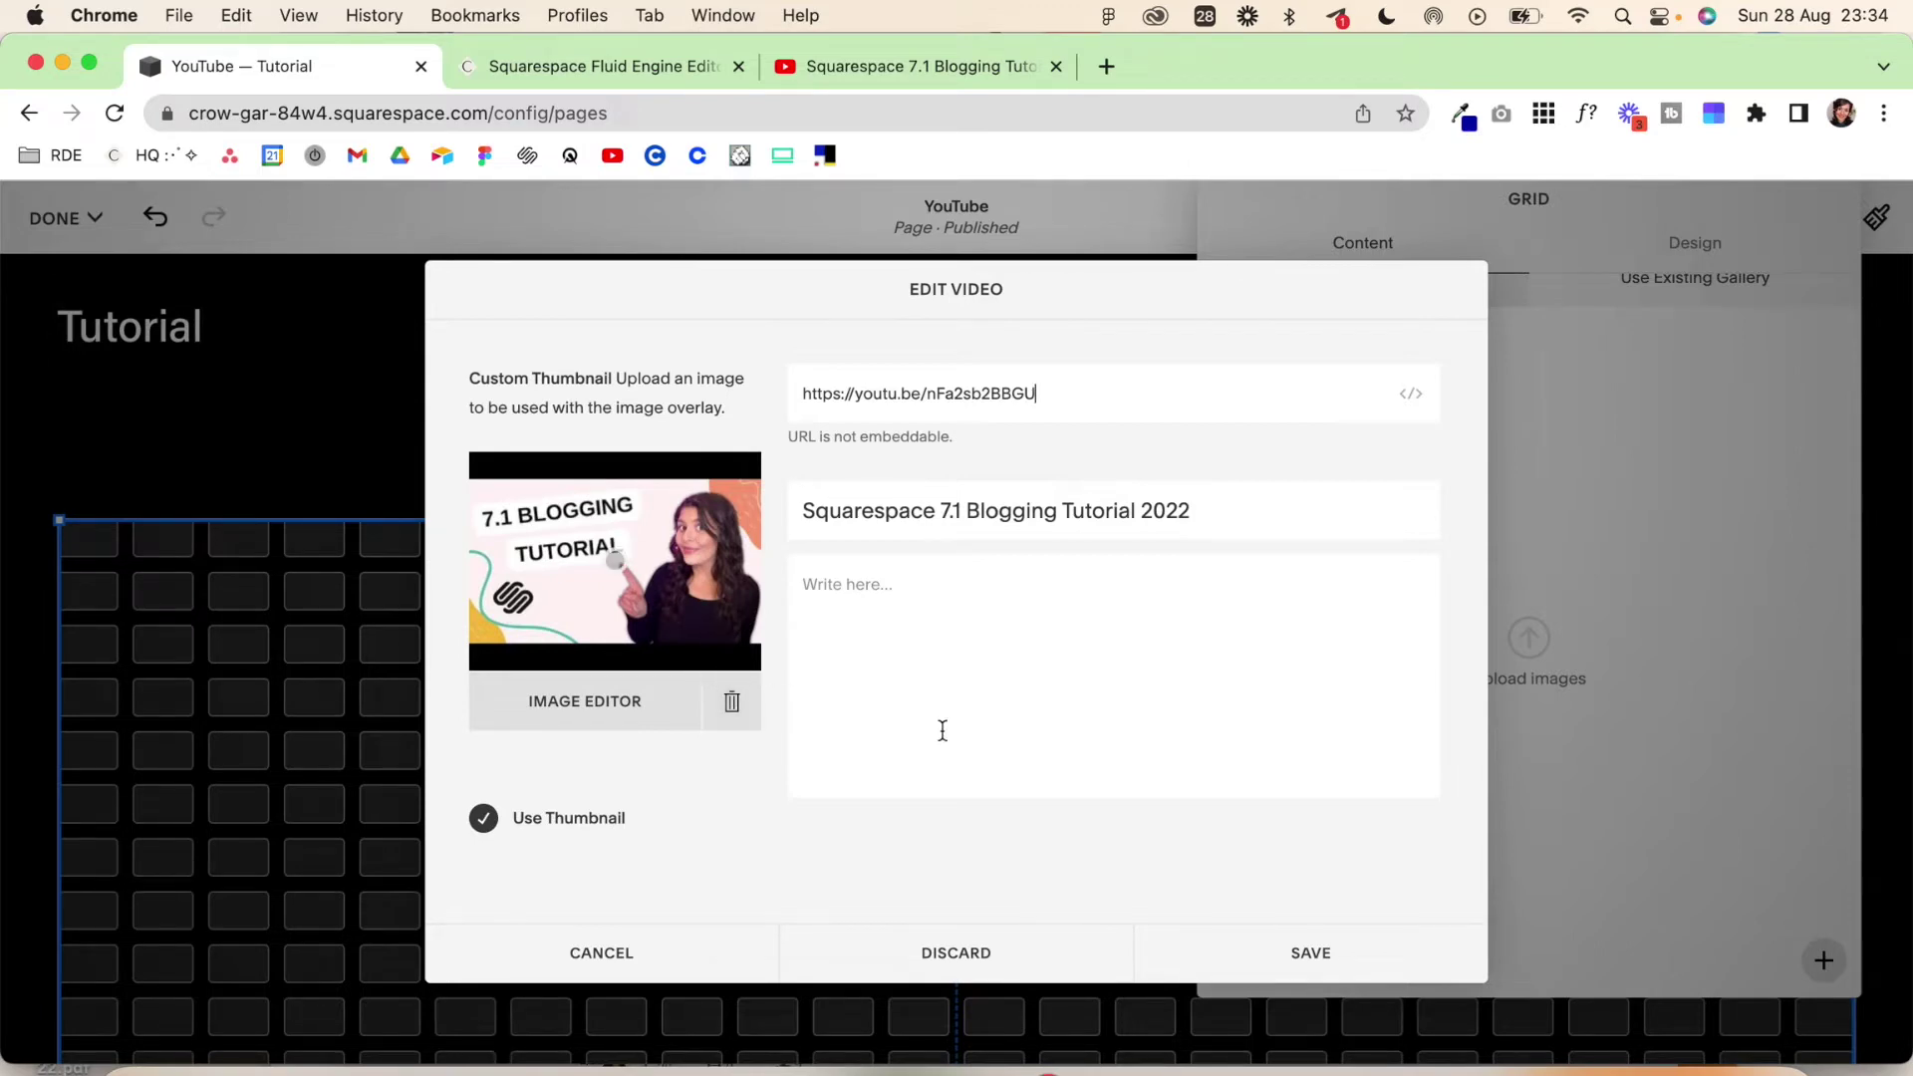
click(1323, 959)
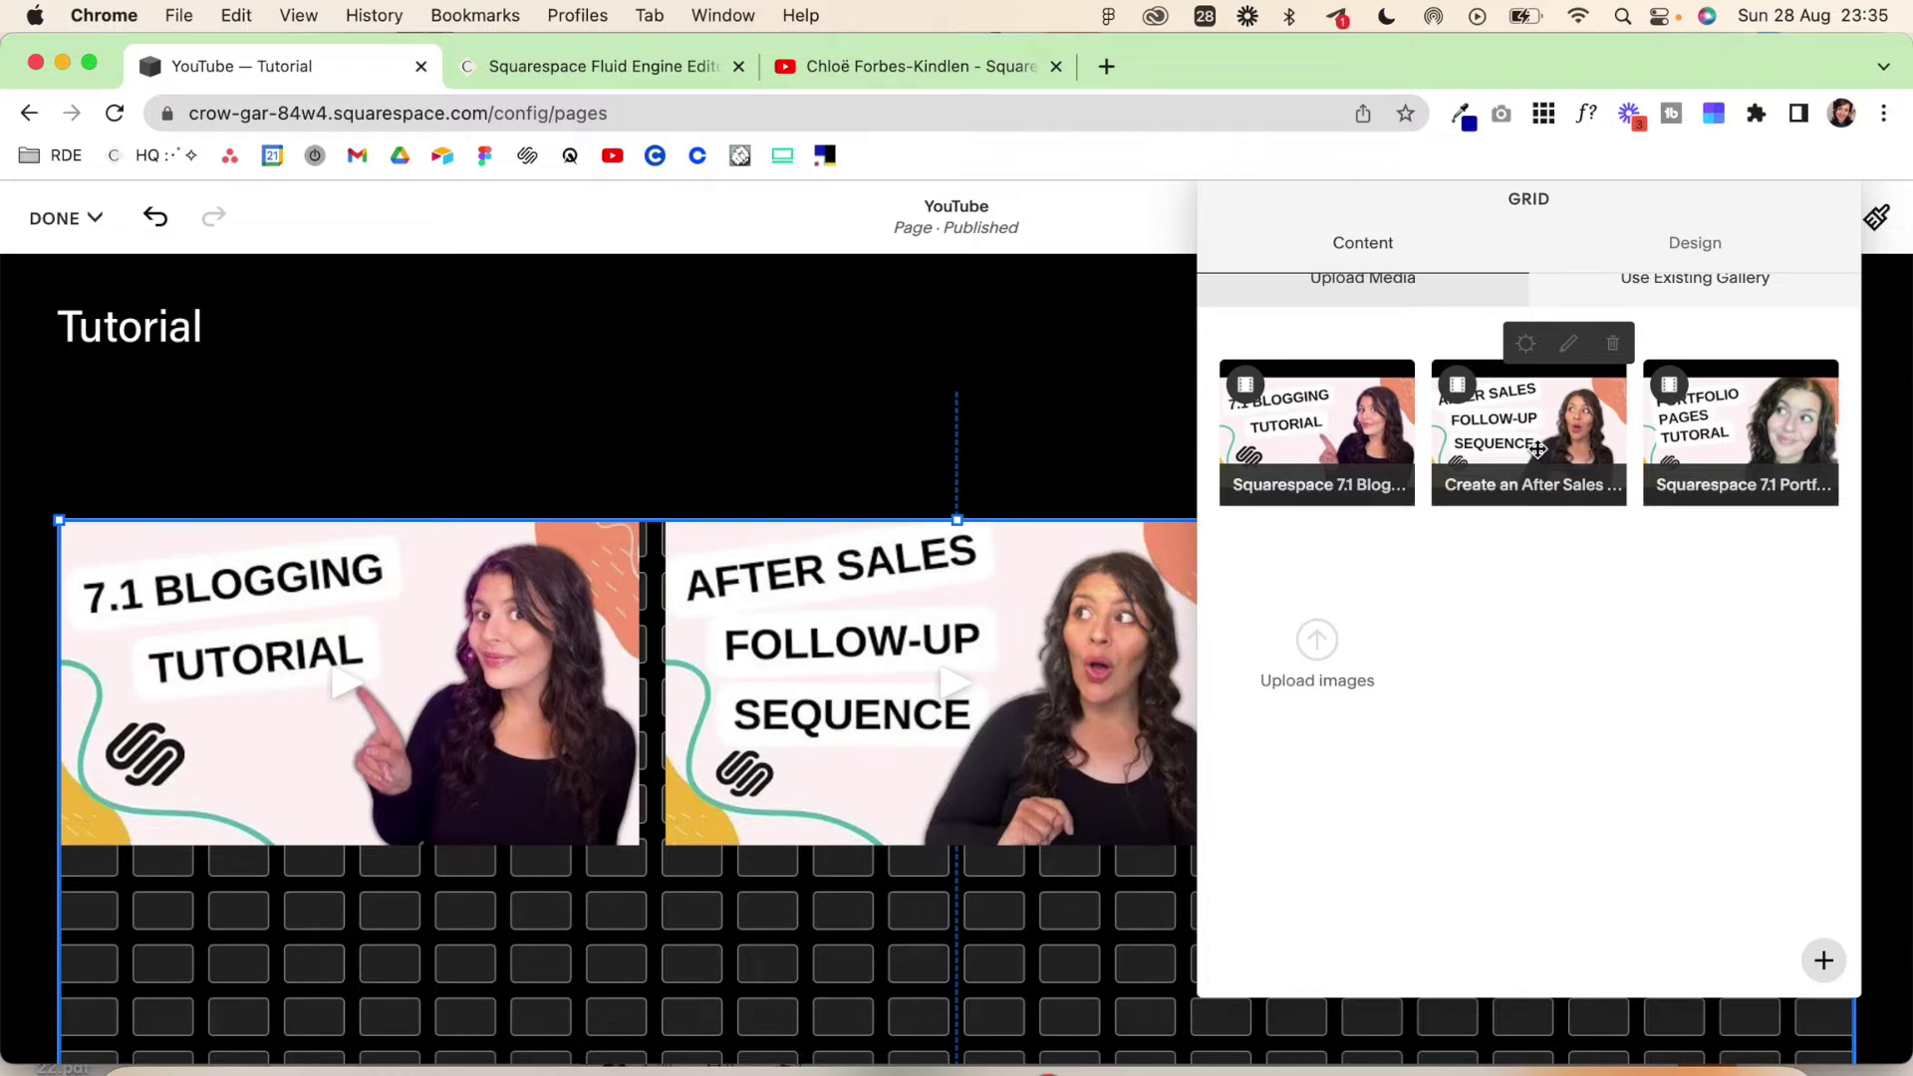
mouse_move(1539, 450)
mouse_down()
mouse_move(1330, 450)
mouse_move(1654, 450)
mouse_move(1500, 452)
mouse_move(1529, 445)
mouse_up()
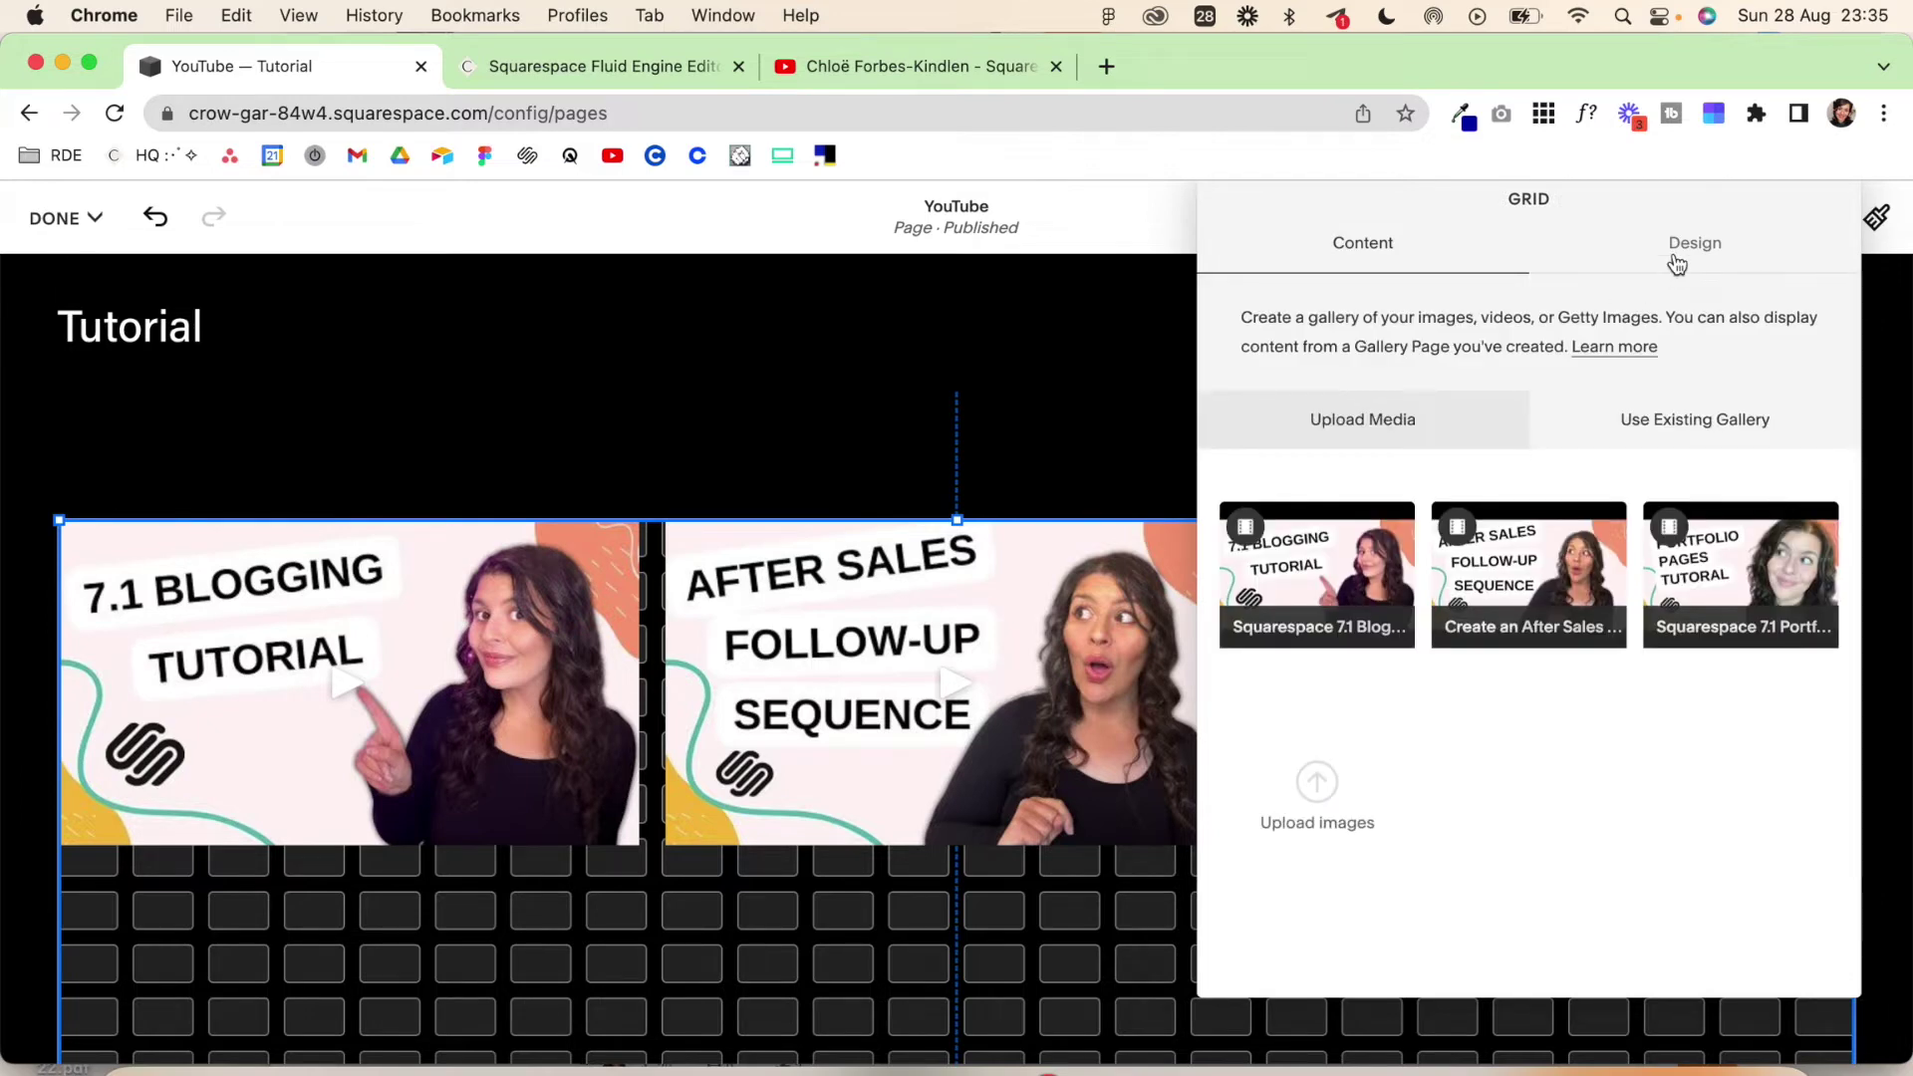
In the gallery's design settings, try 1:1 Square thumbnails, then return to 16:9 Widescreen
click(1677, 261)
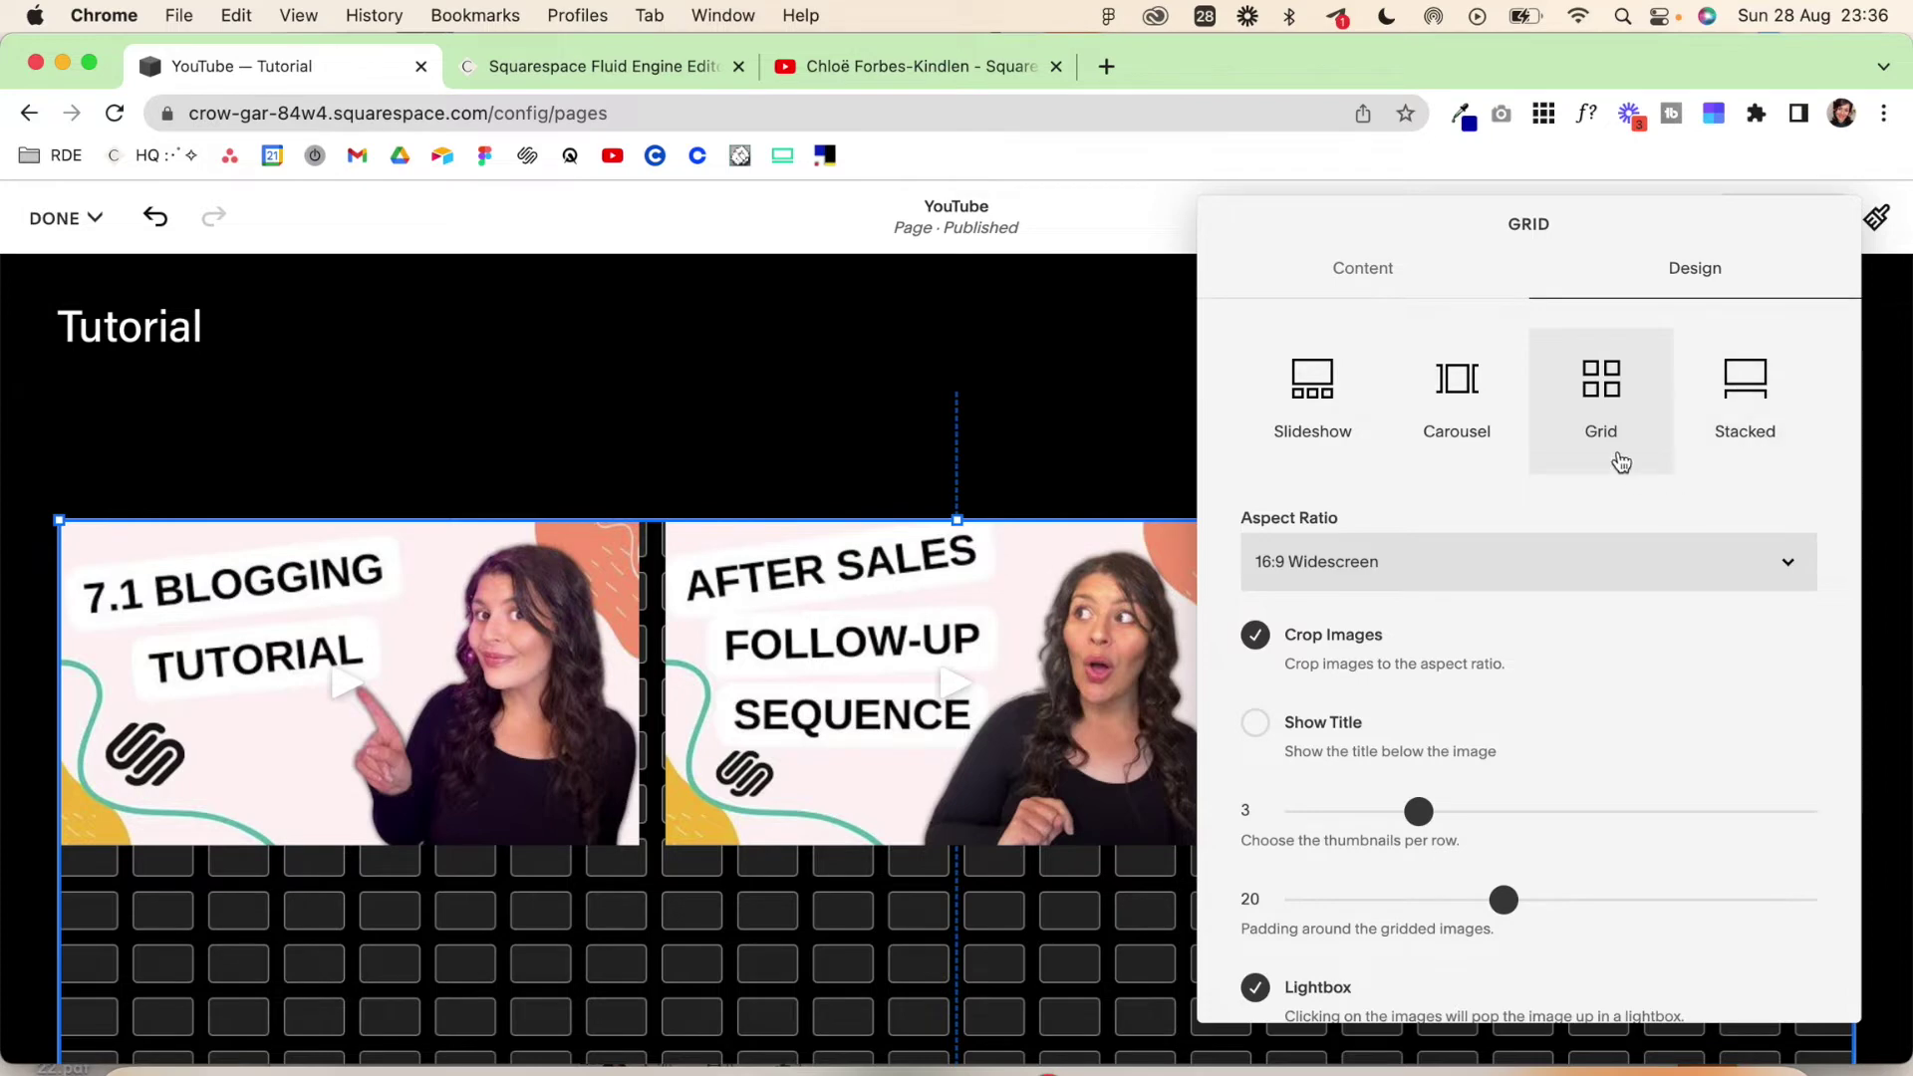
click(1560, 564)
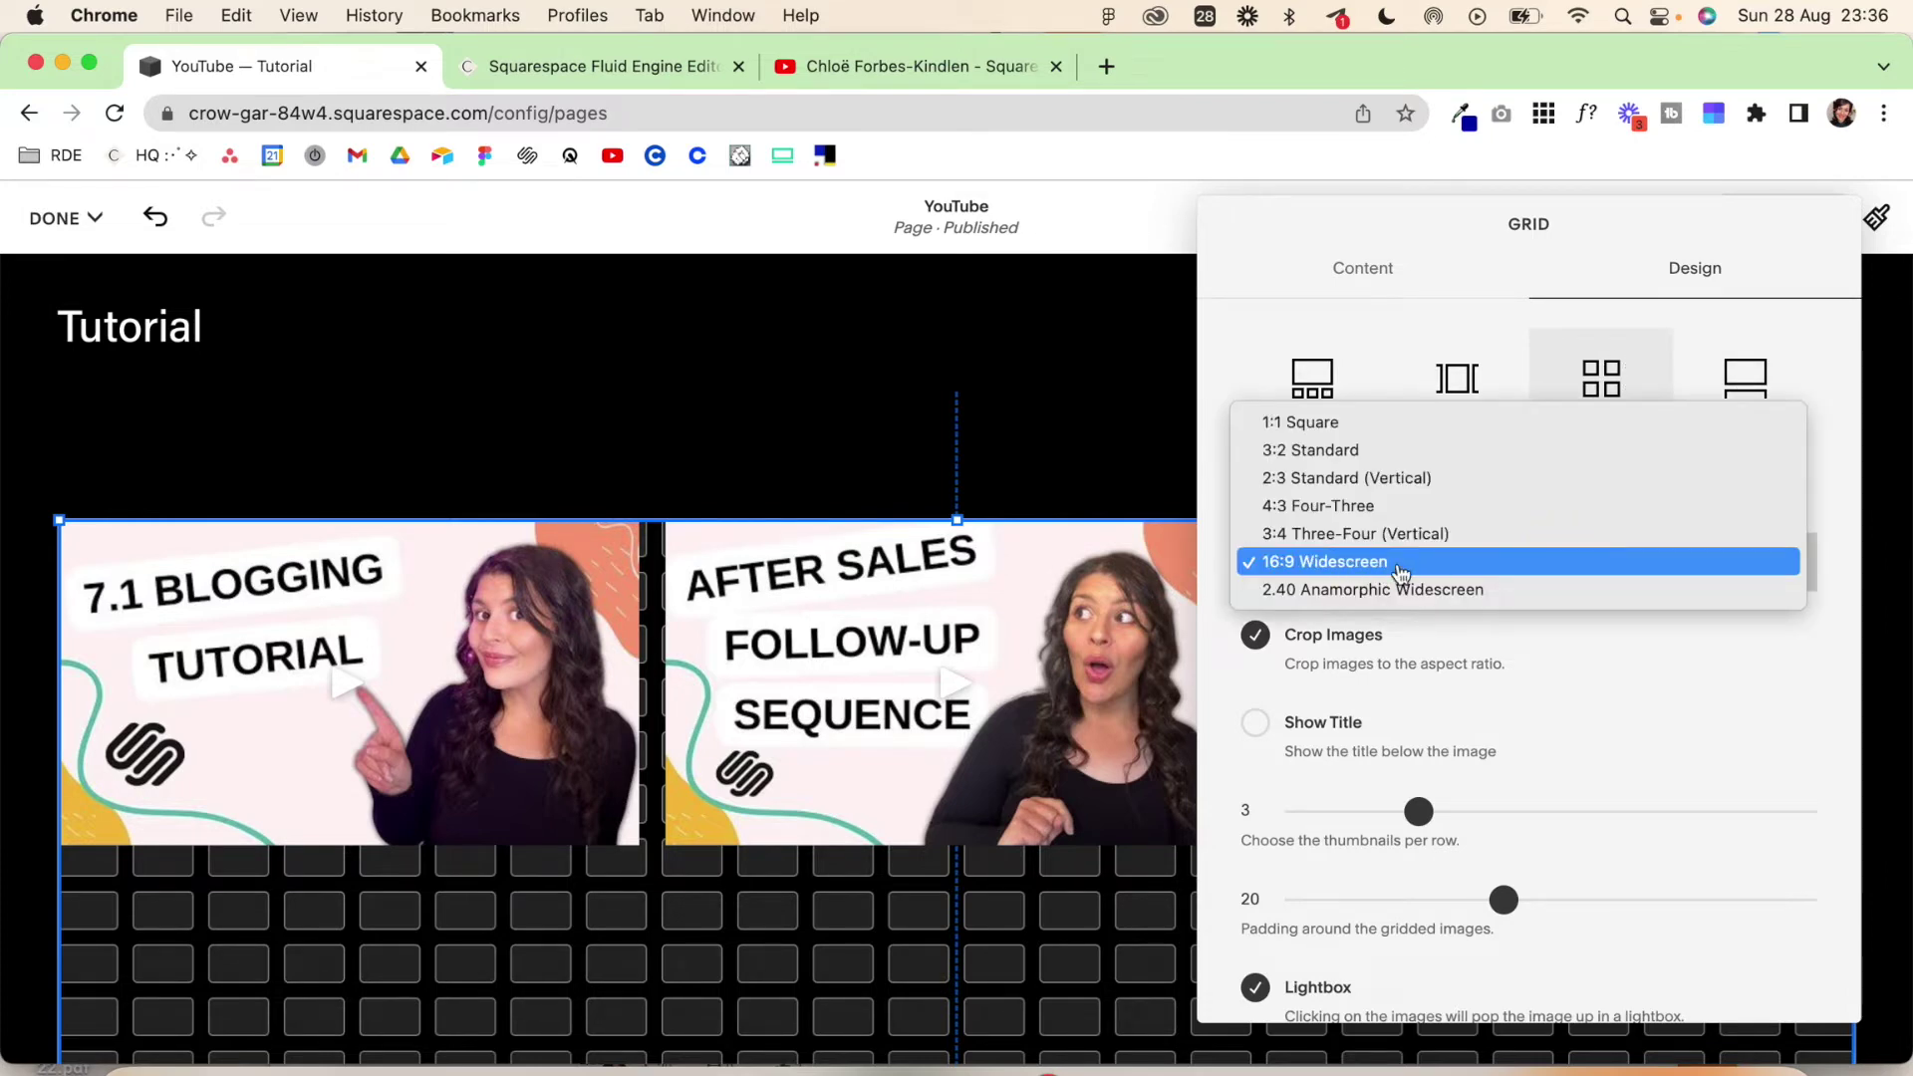
click(1392, 423)
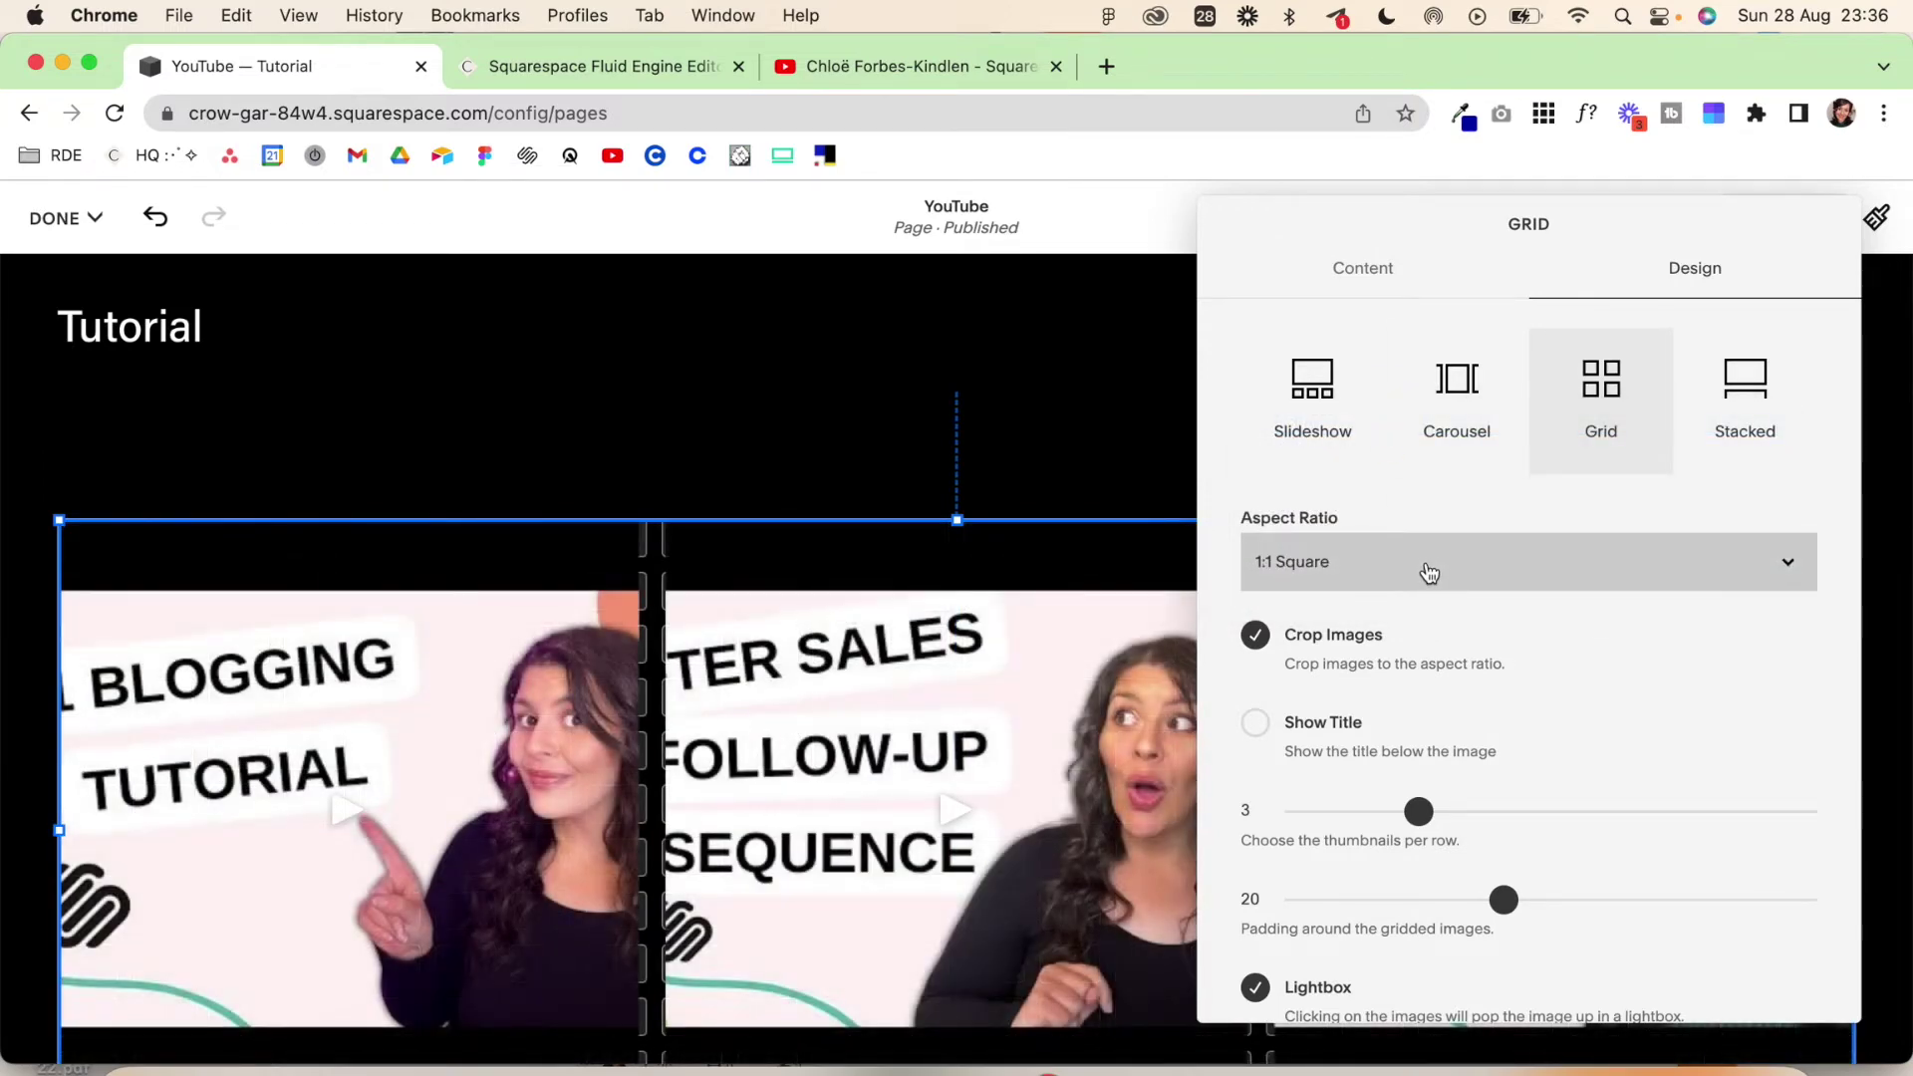
click(1429, 573)
click(1390, 703)
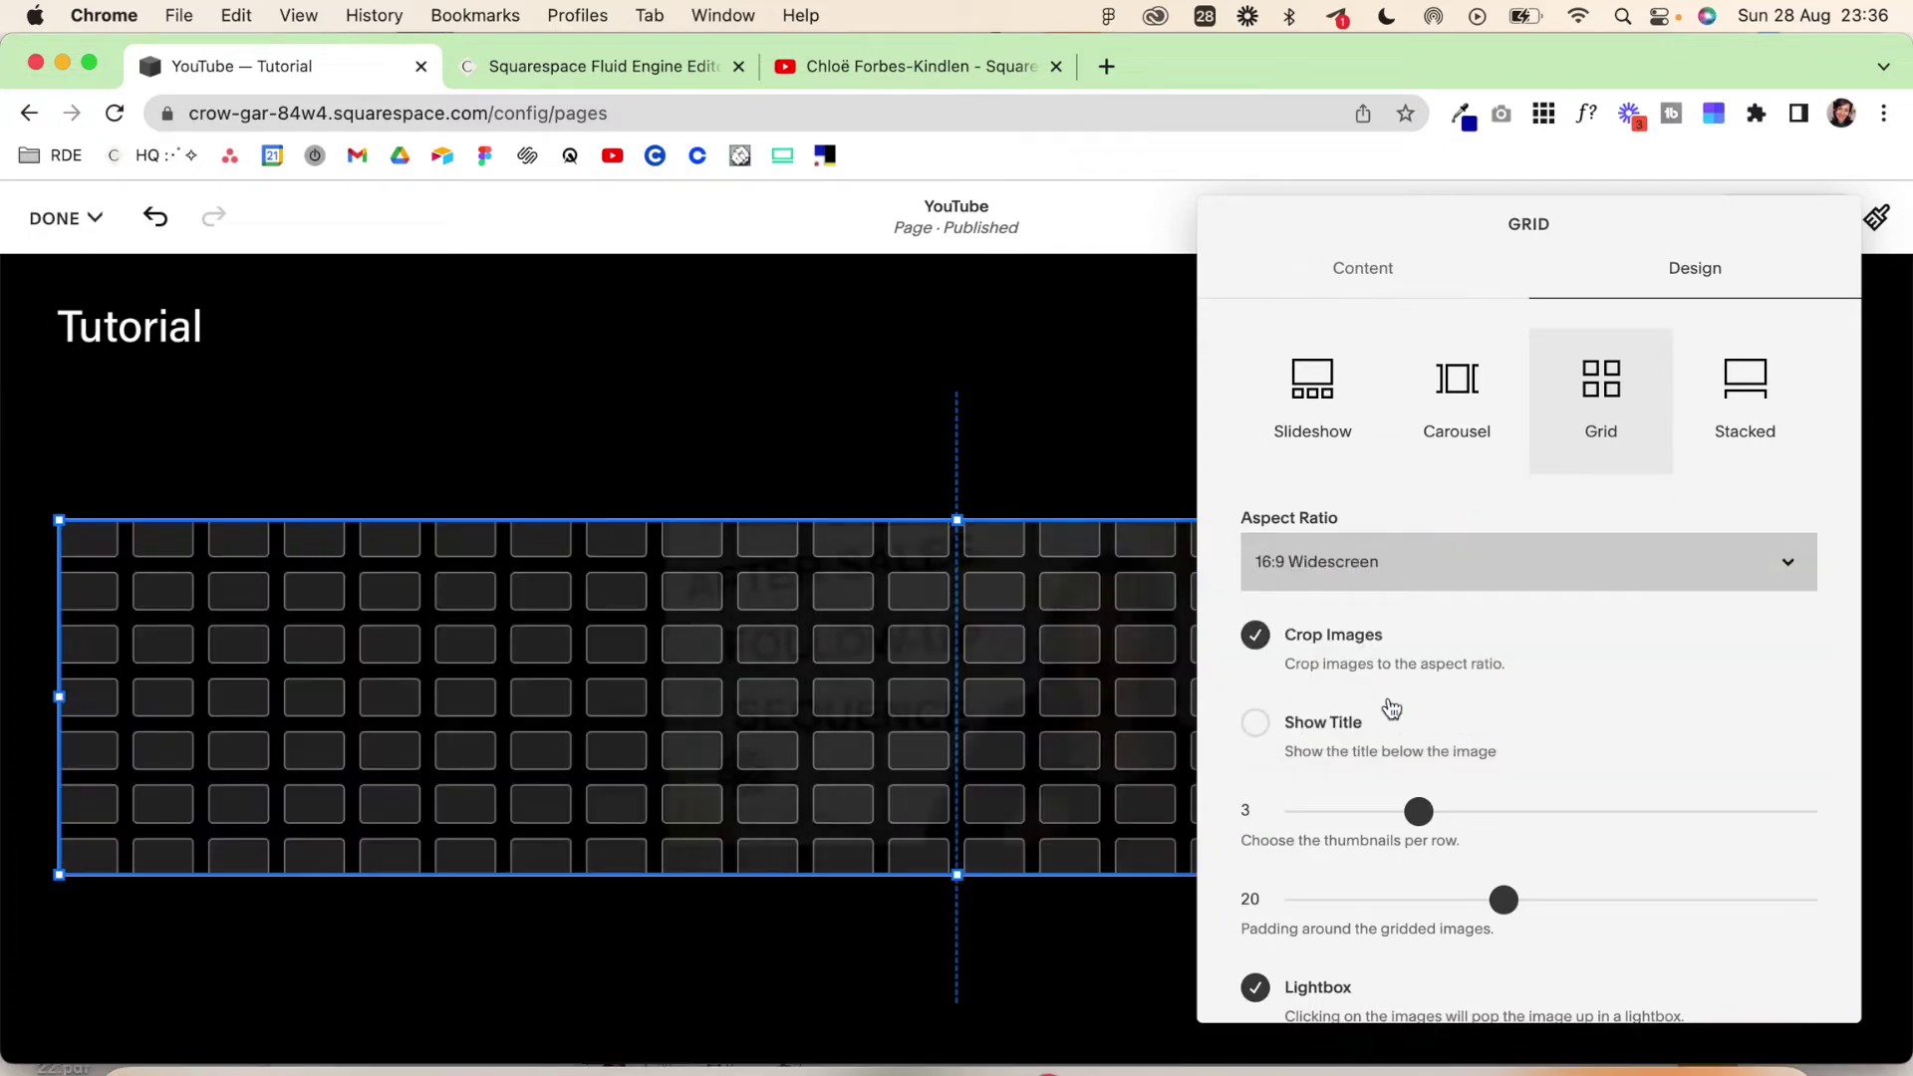
Show titles under thumbnails, set three per row, and keep the Dark Overlay lightbox
scroll(1296, 618, down, 2)
click(1257, 579)
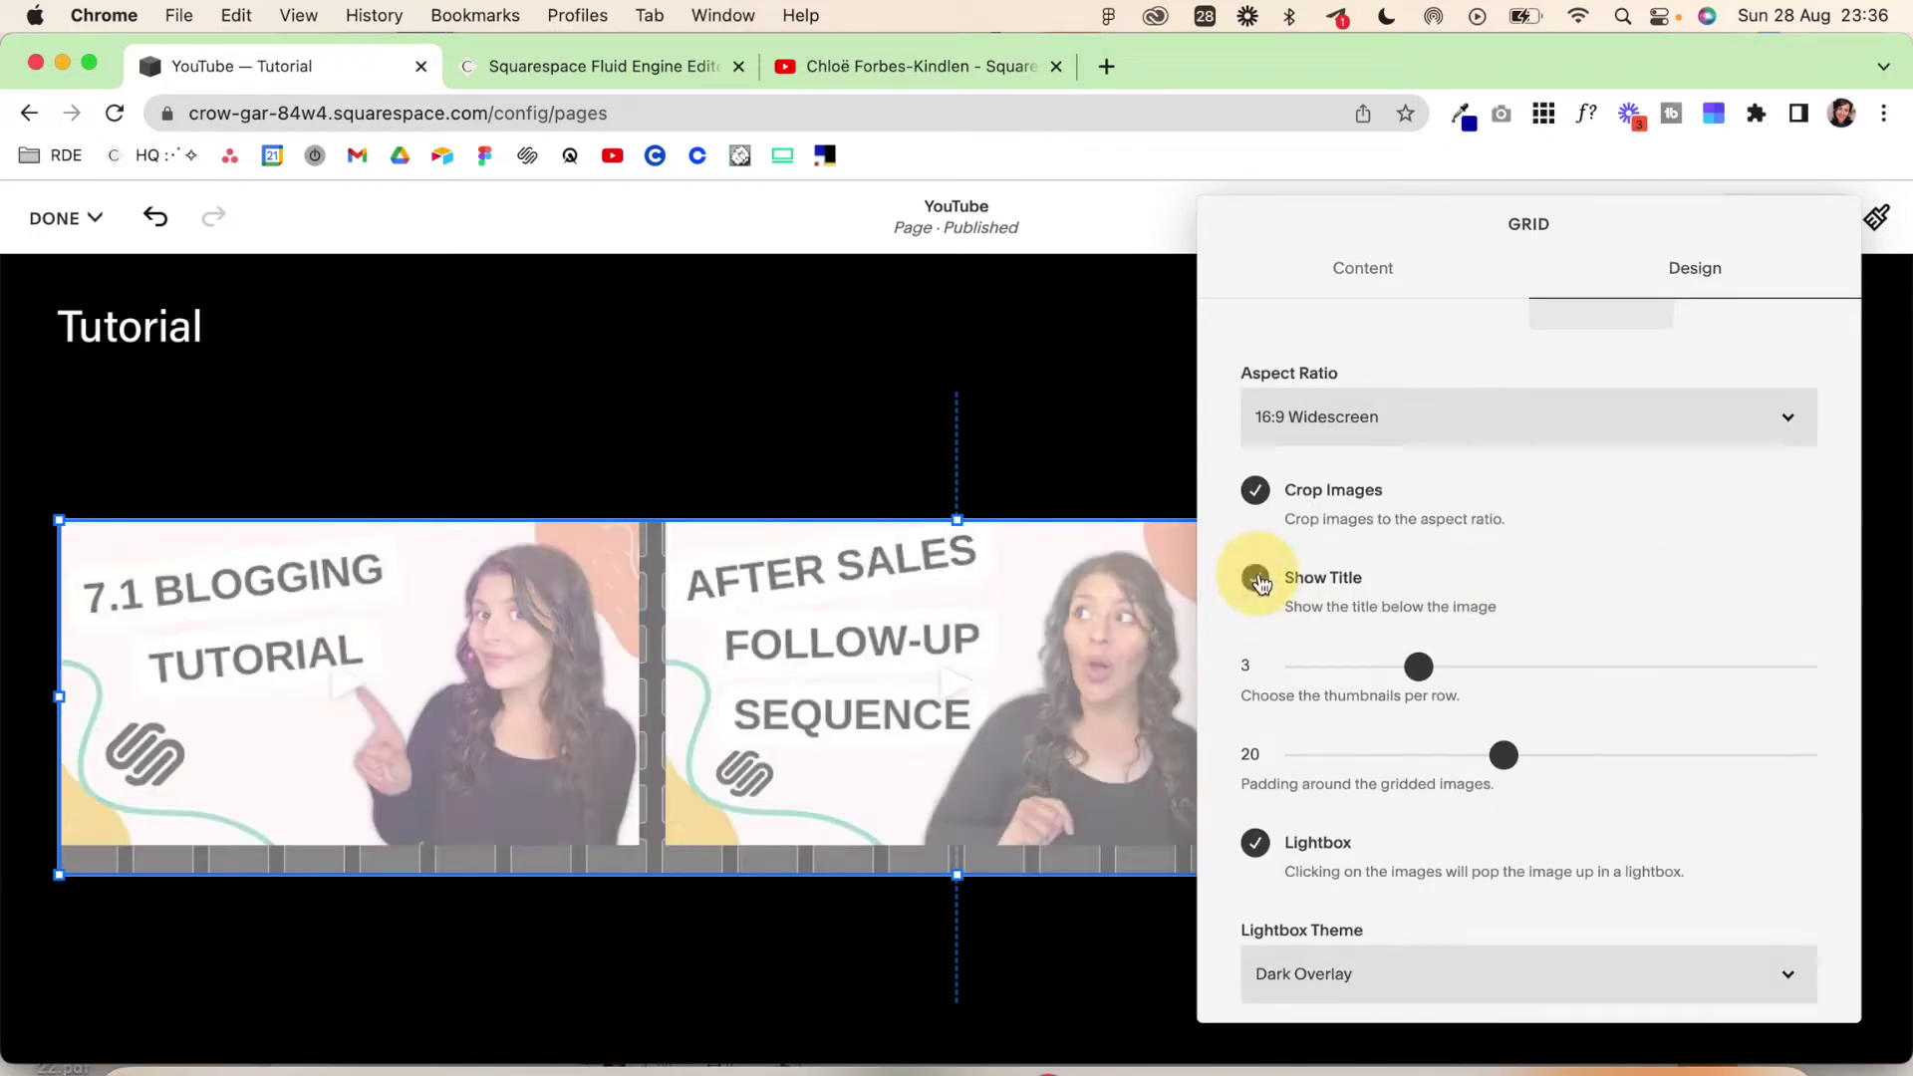
scroll(1435, 589, down, 1)
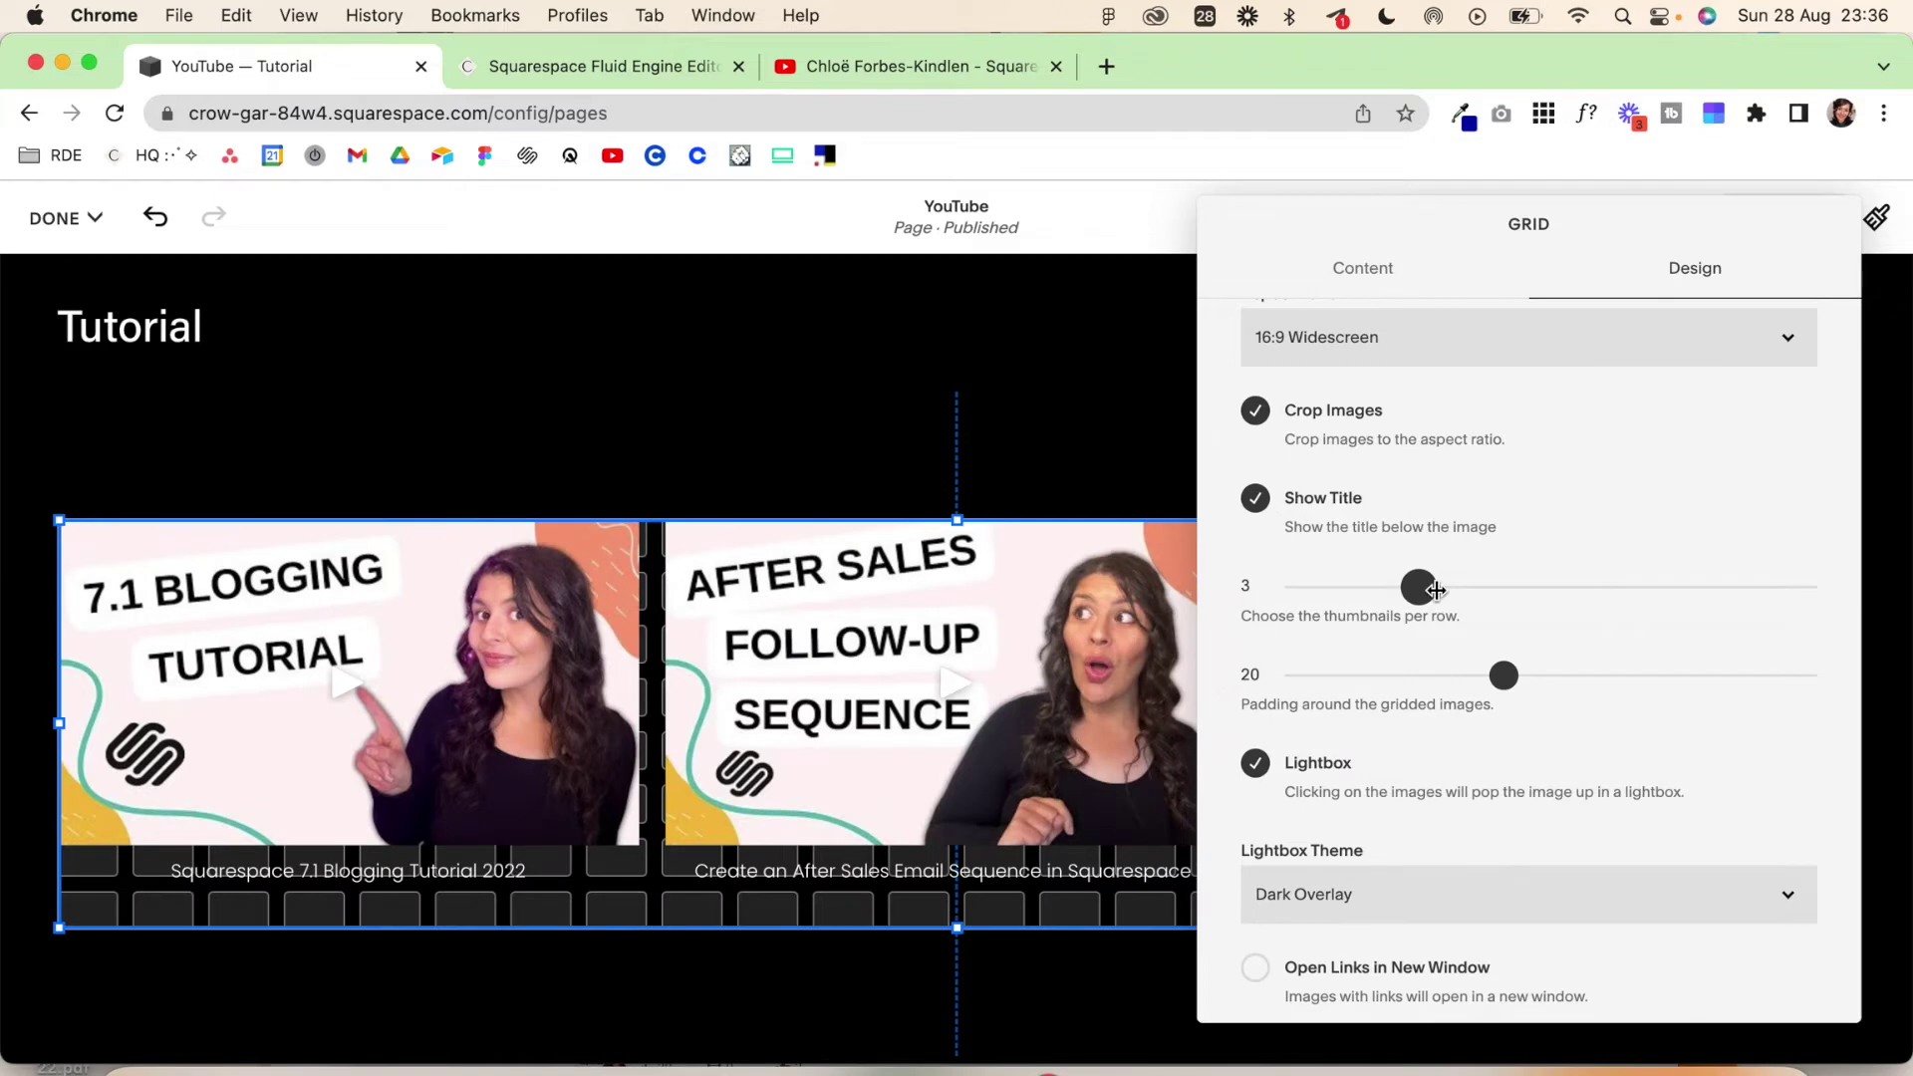
mouse_move(1429, 590)
mouse_down()
mouse_move(1361, 590)
mouse_move(1439, 589)
mouse_up()
scroll(1390, 753, down, 1)
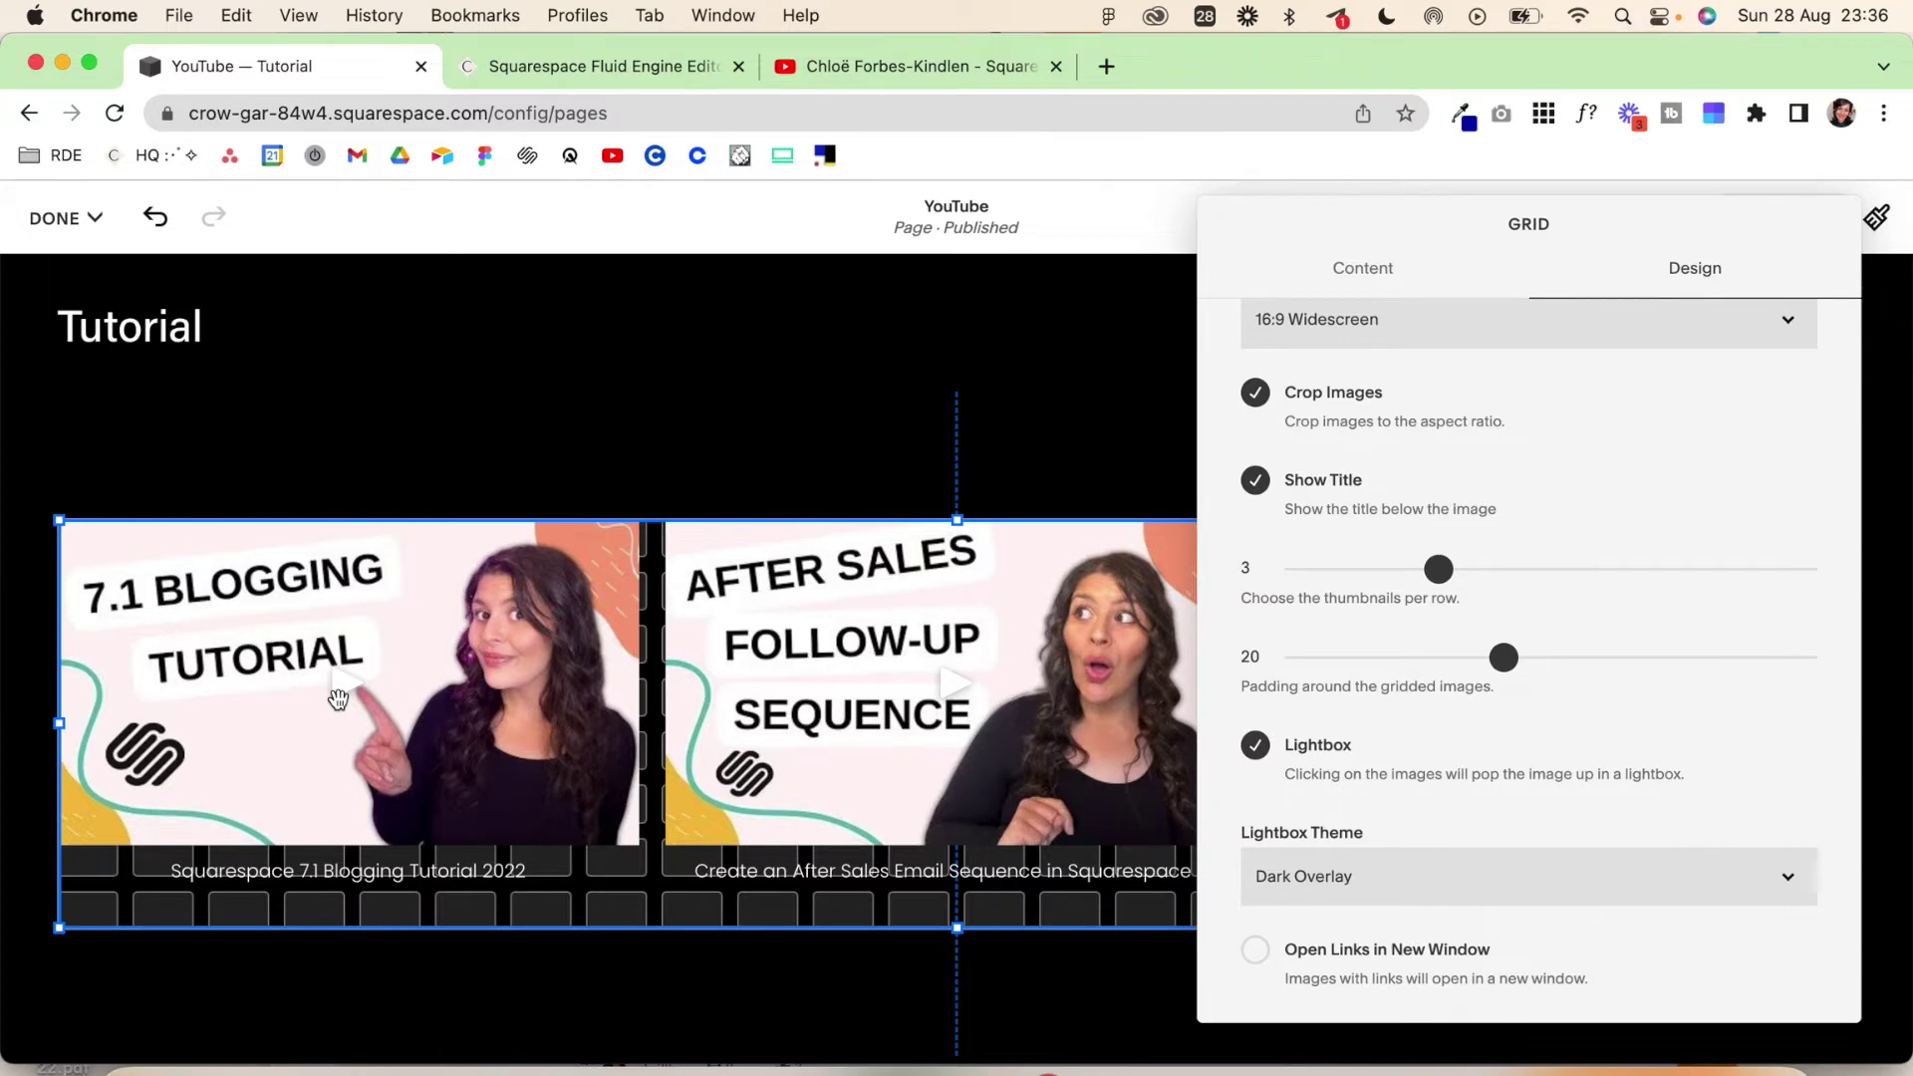
click(1340, 890)
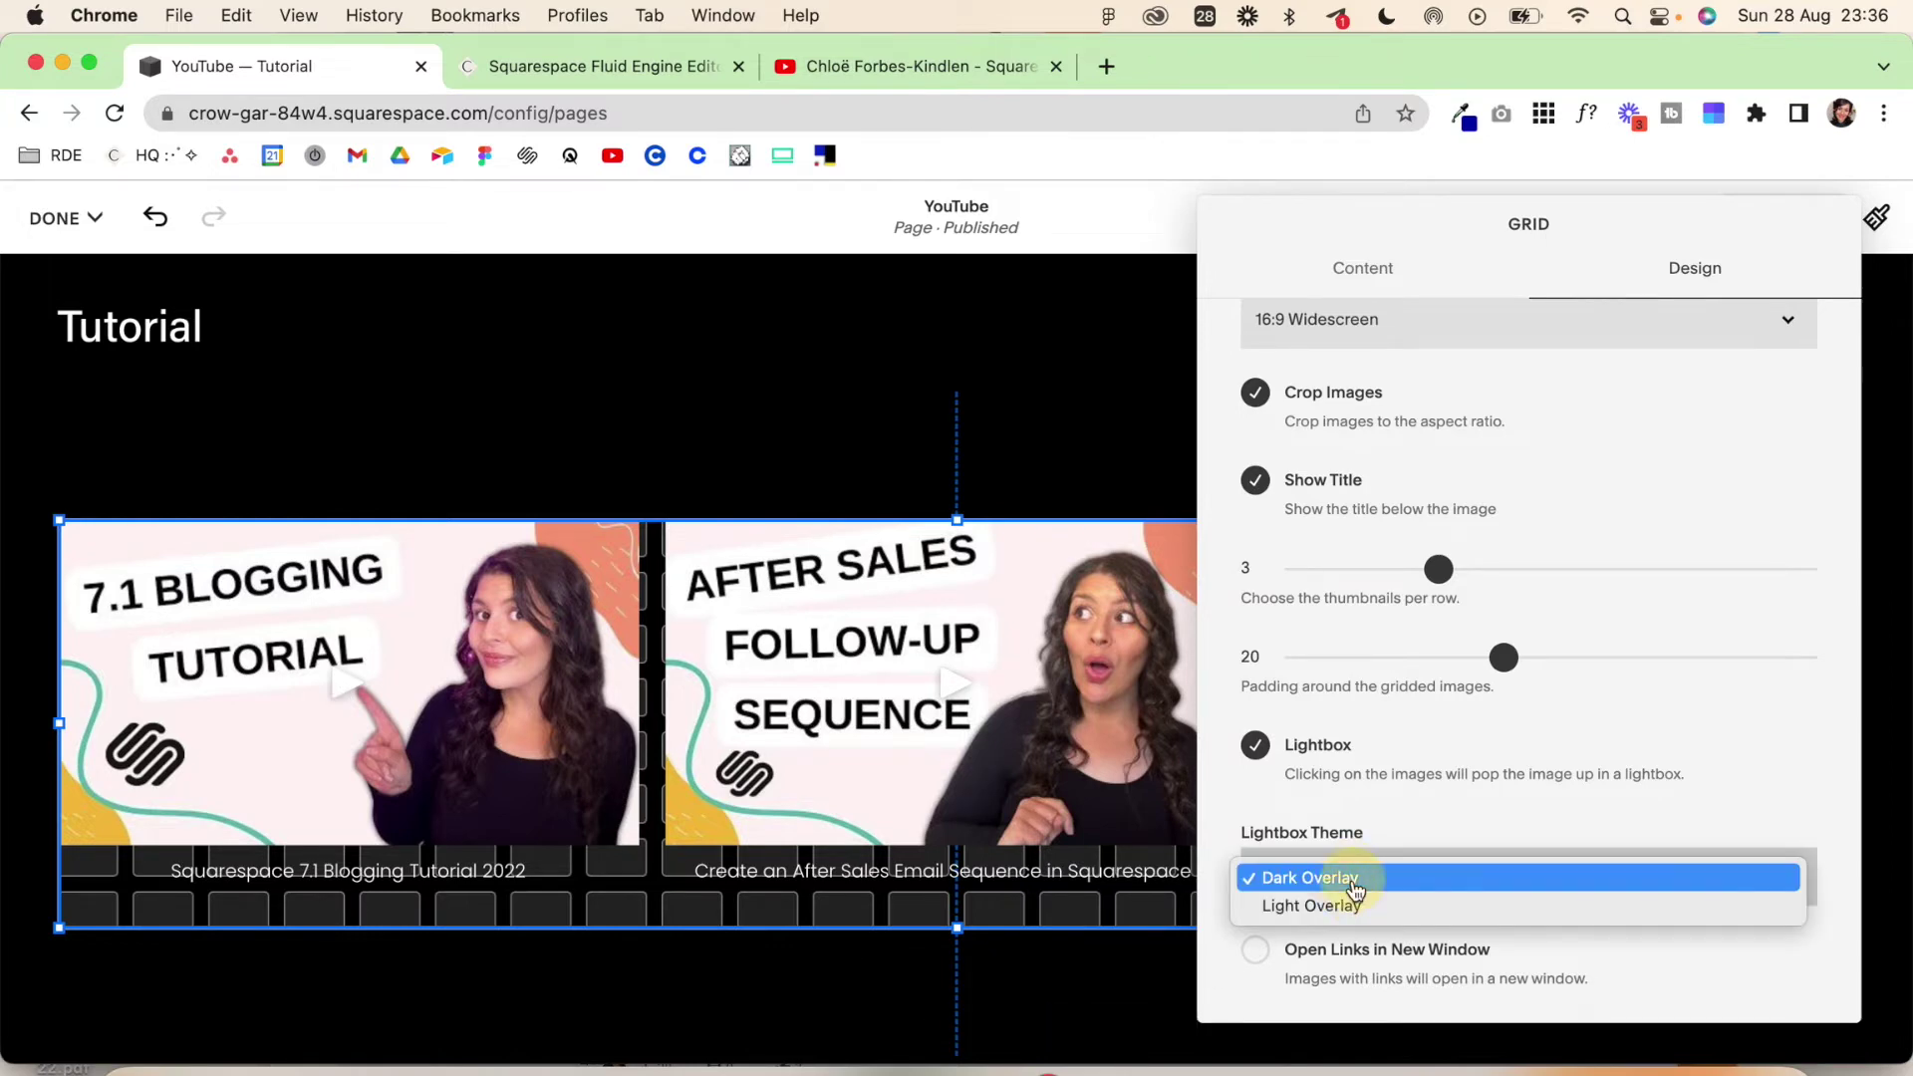
click(1352, 883)
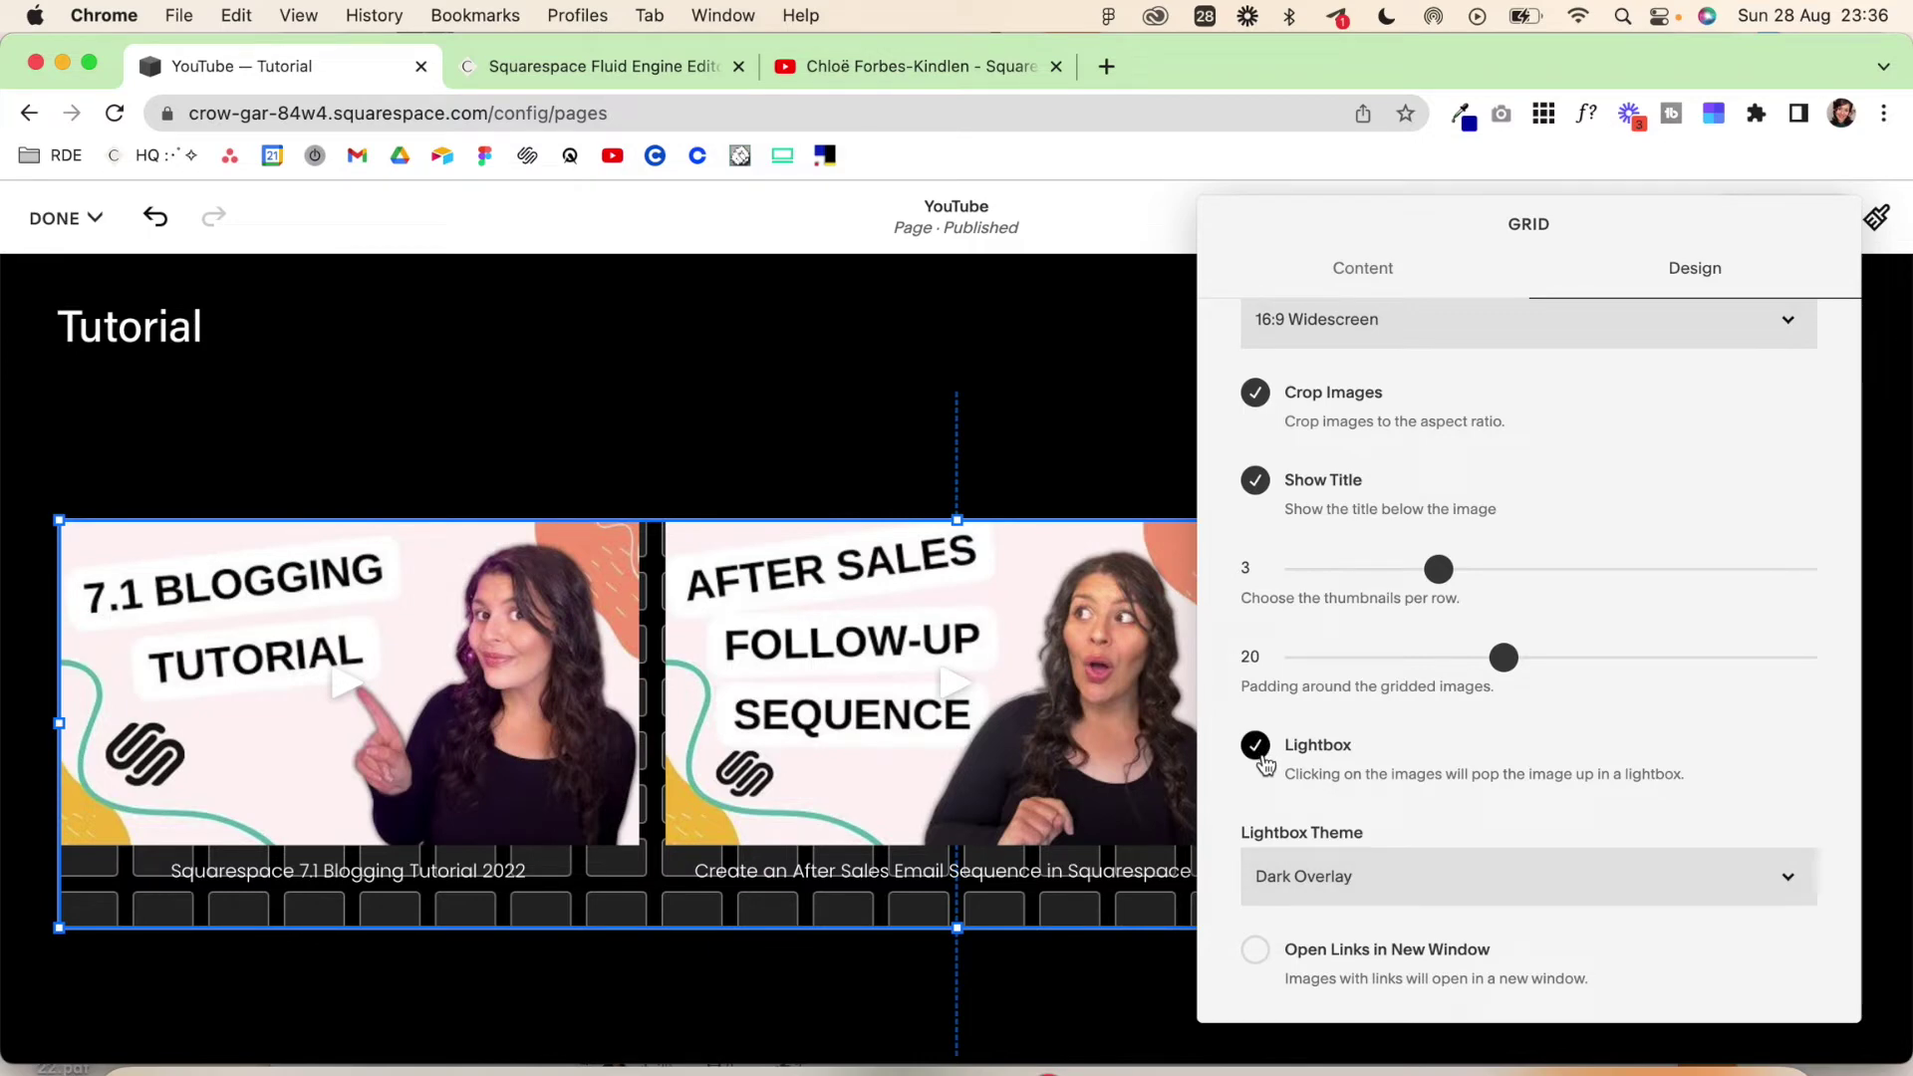
Save the YouTube page changes
mouse_move(1025, 376)
click(1001, 329)
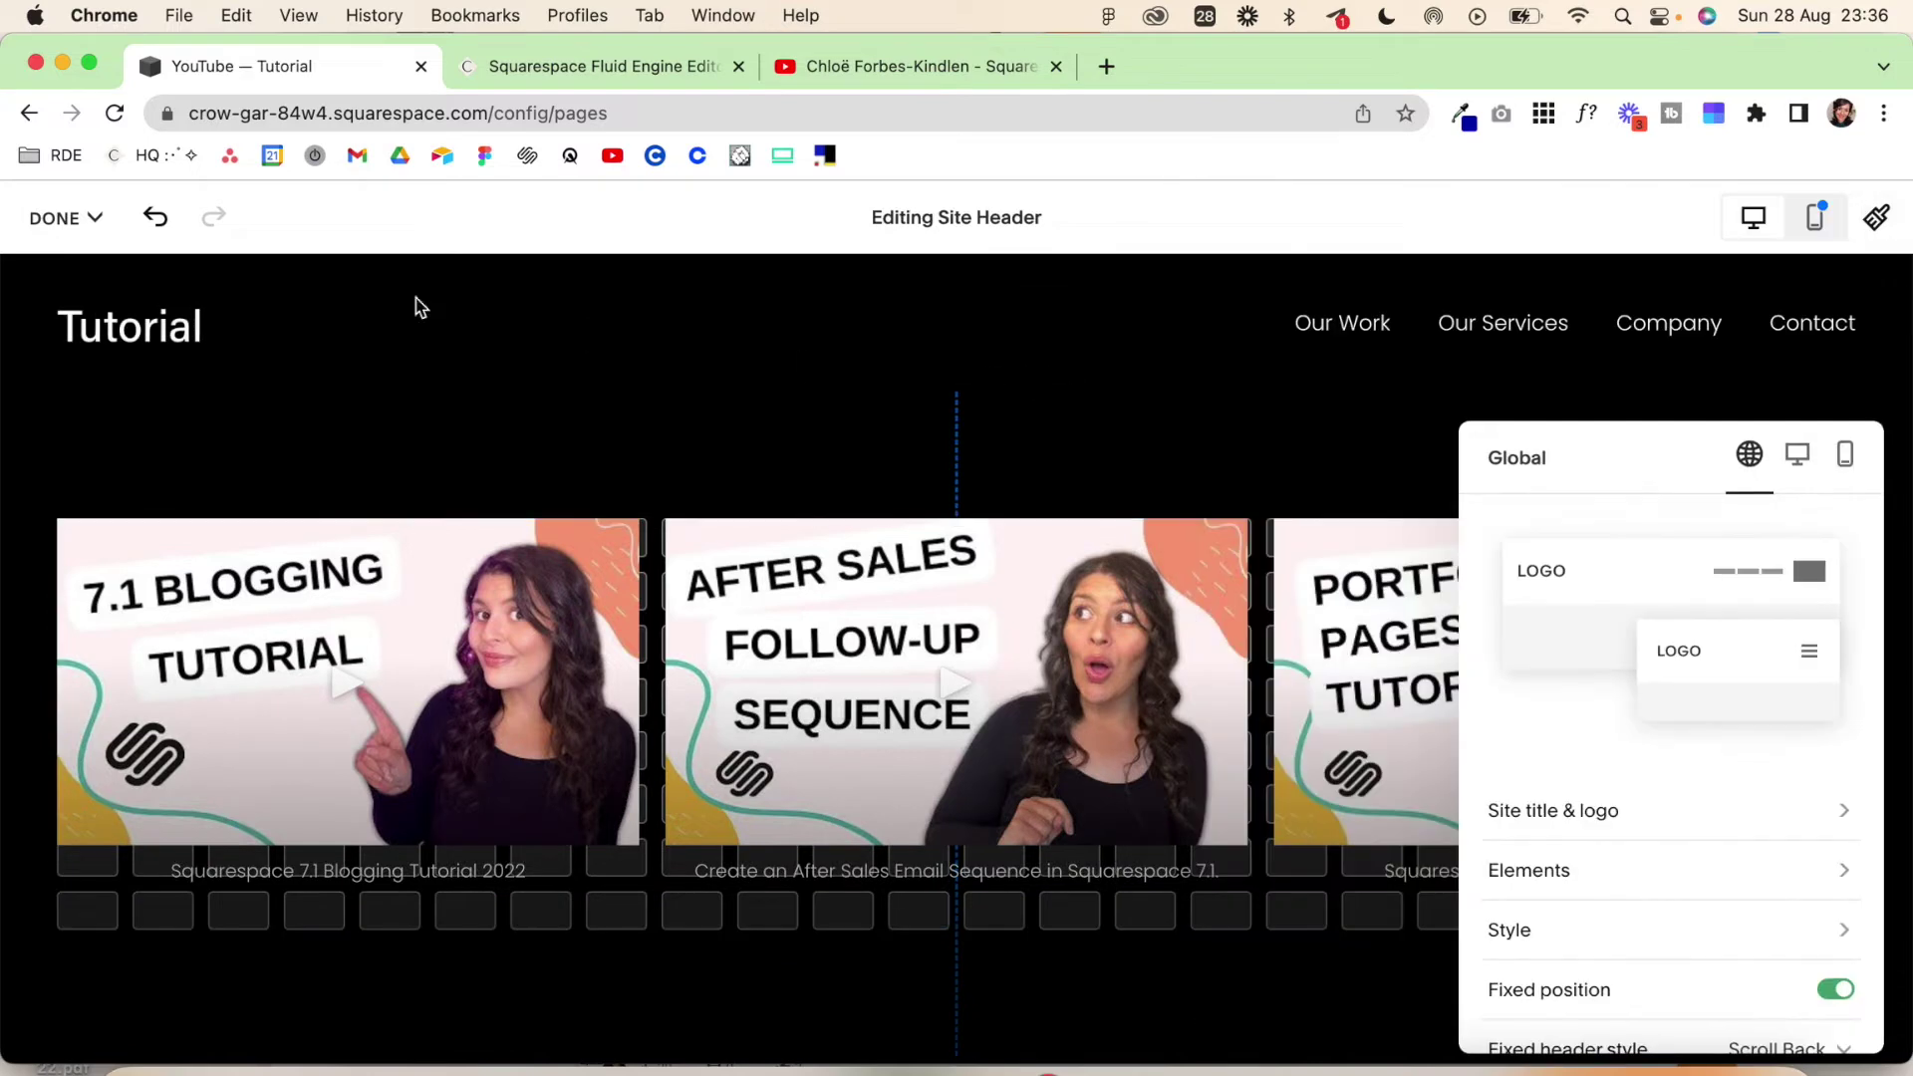
click(61, 217)
click(70, 296)
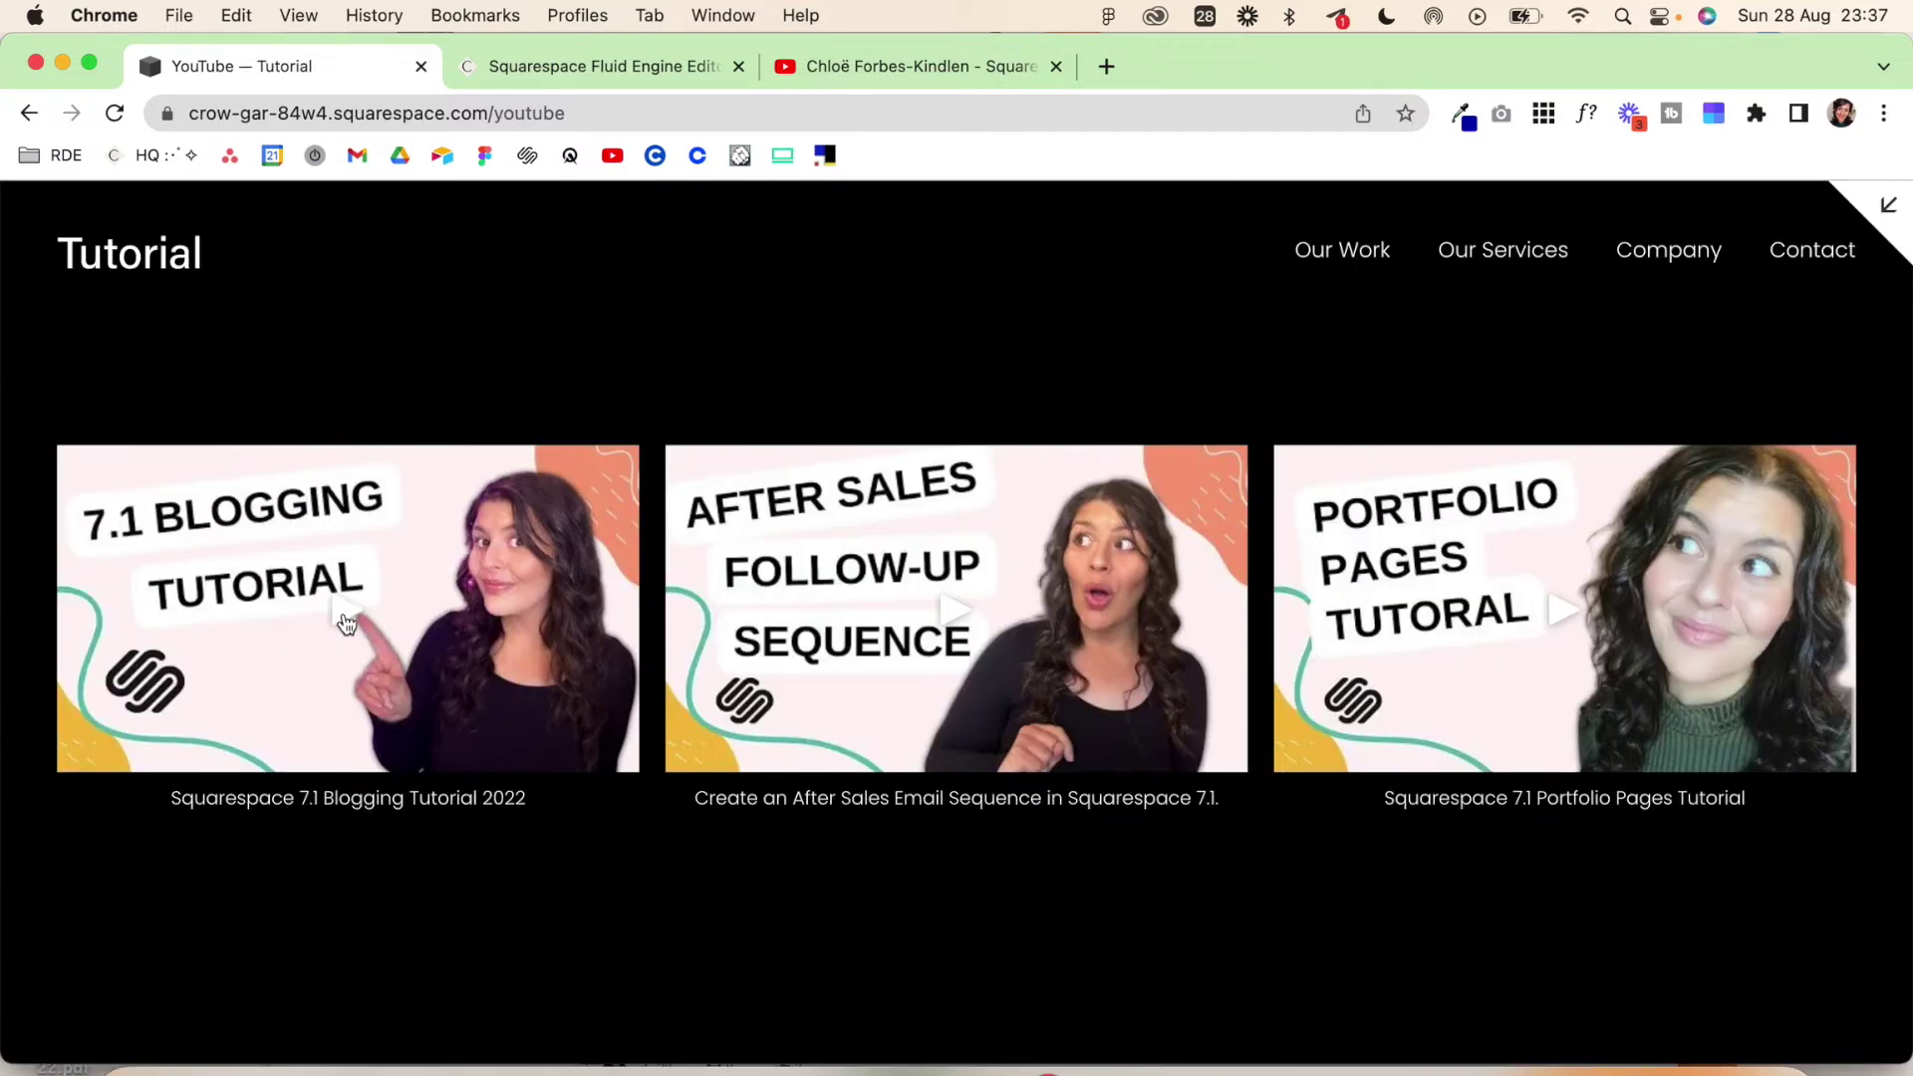
Test the lightbox by playing the Blogging Tutorial, advancing to the next video, then exit the preview
click(346, 623)
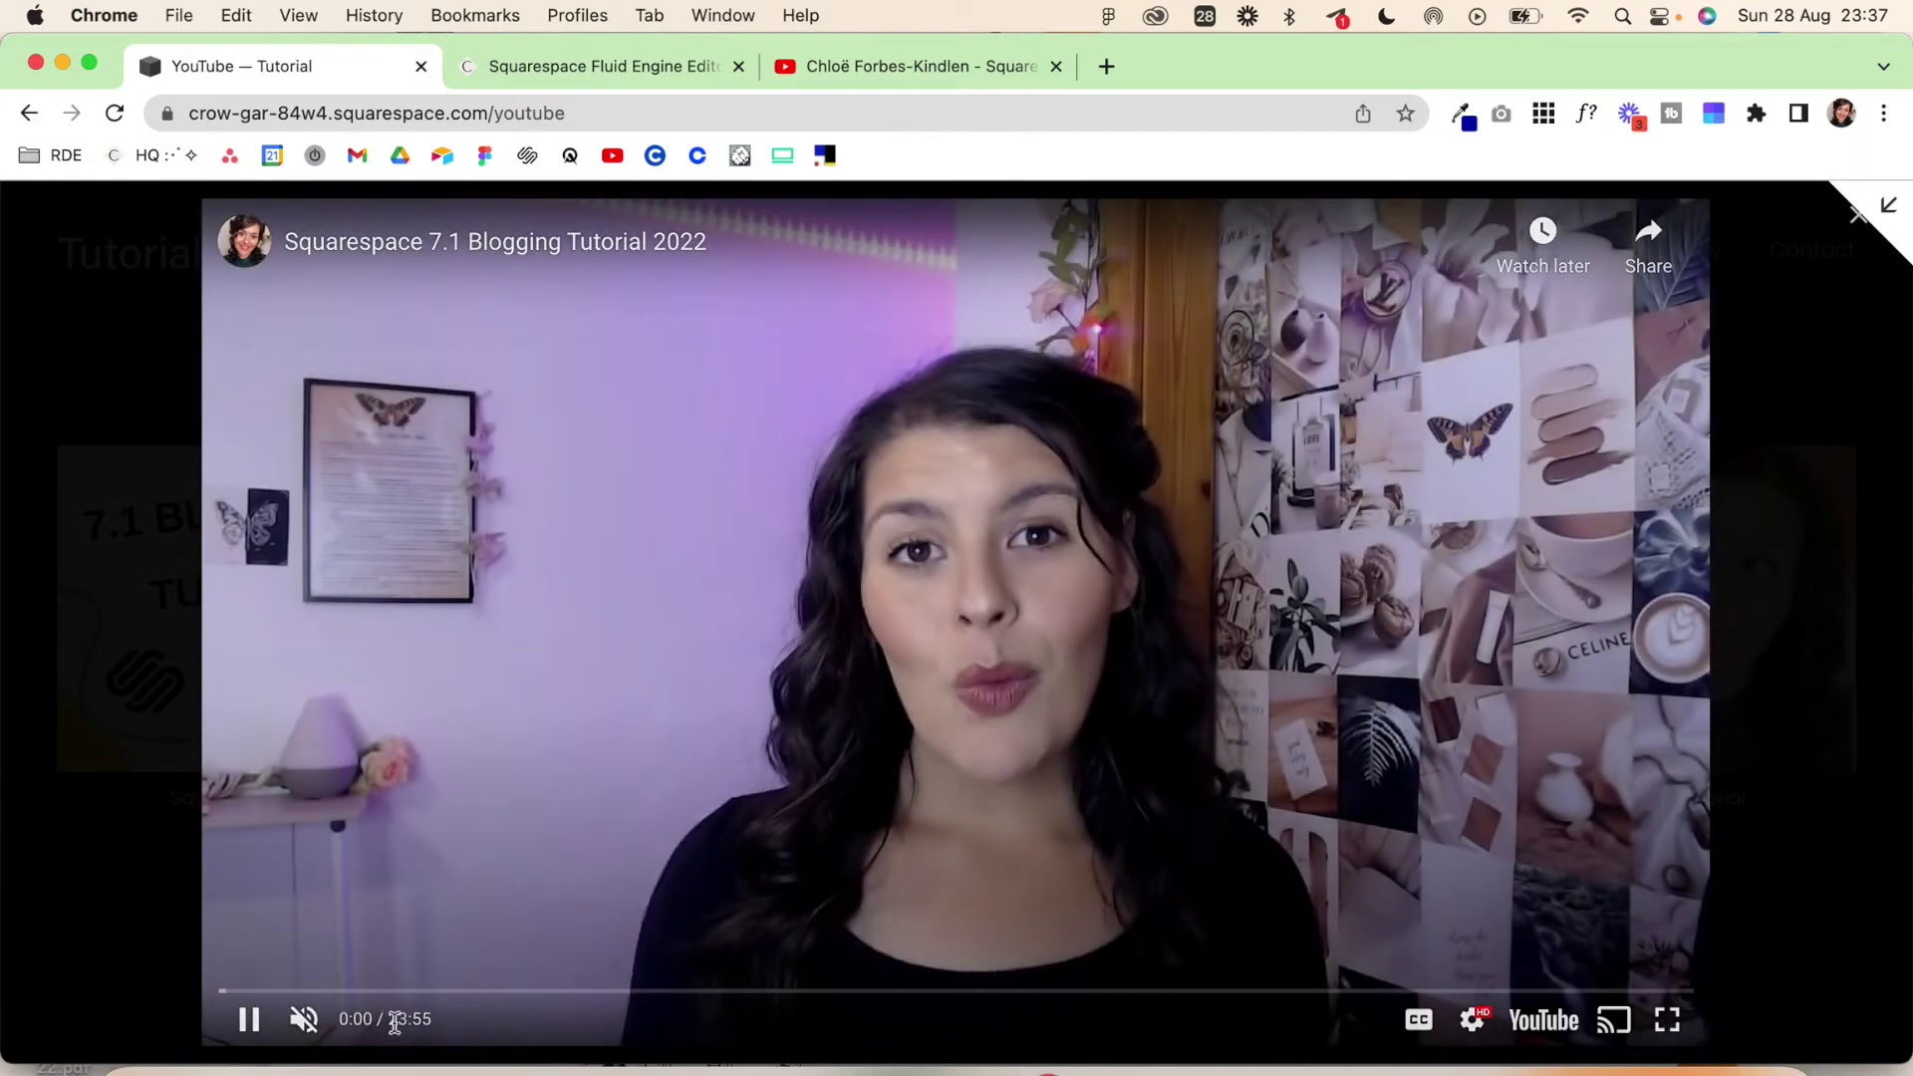
click(1846, 626)
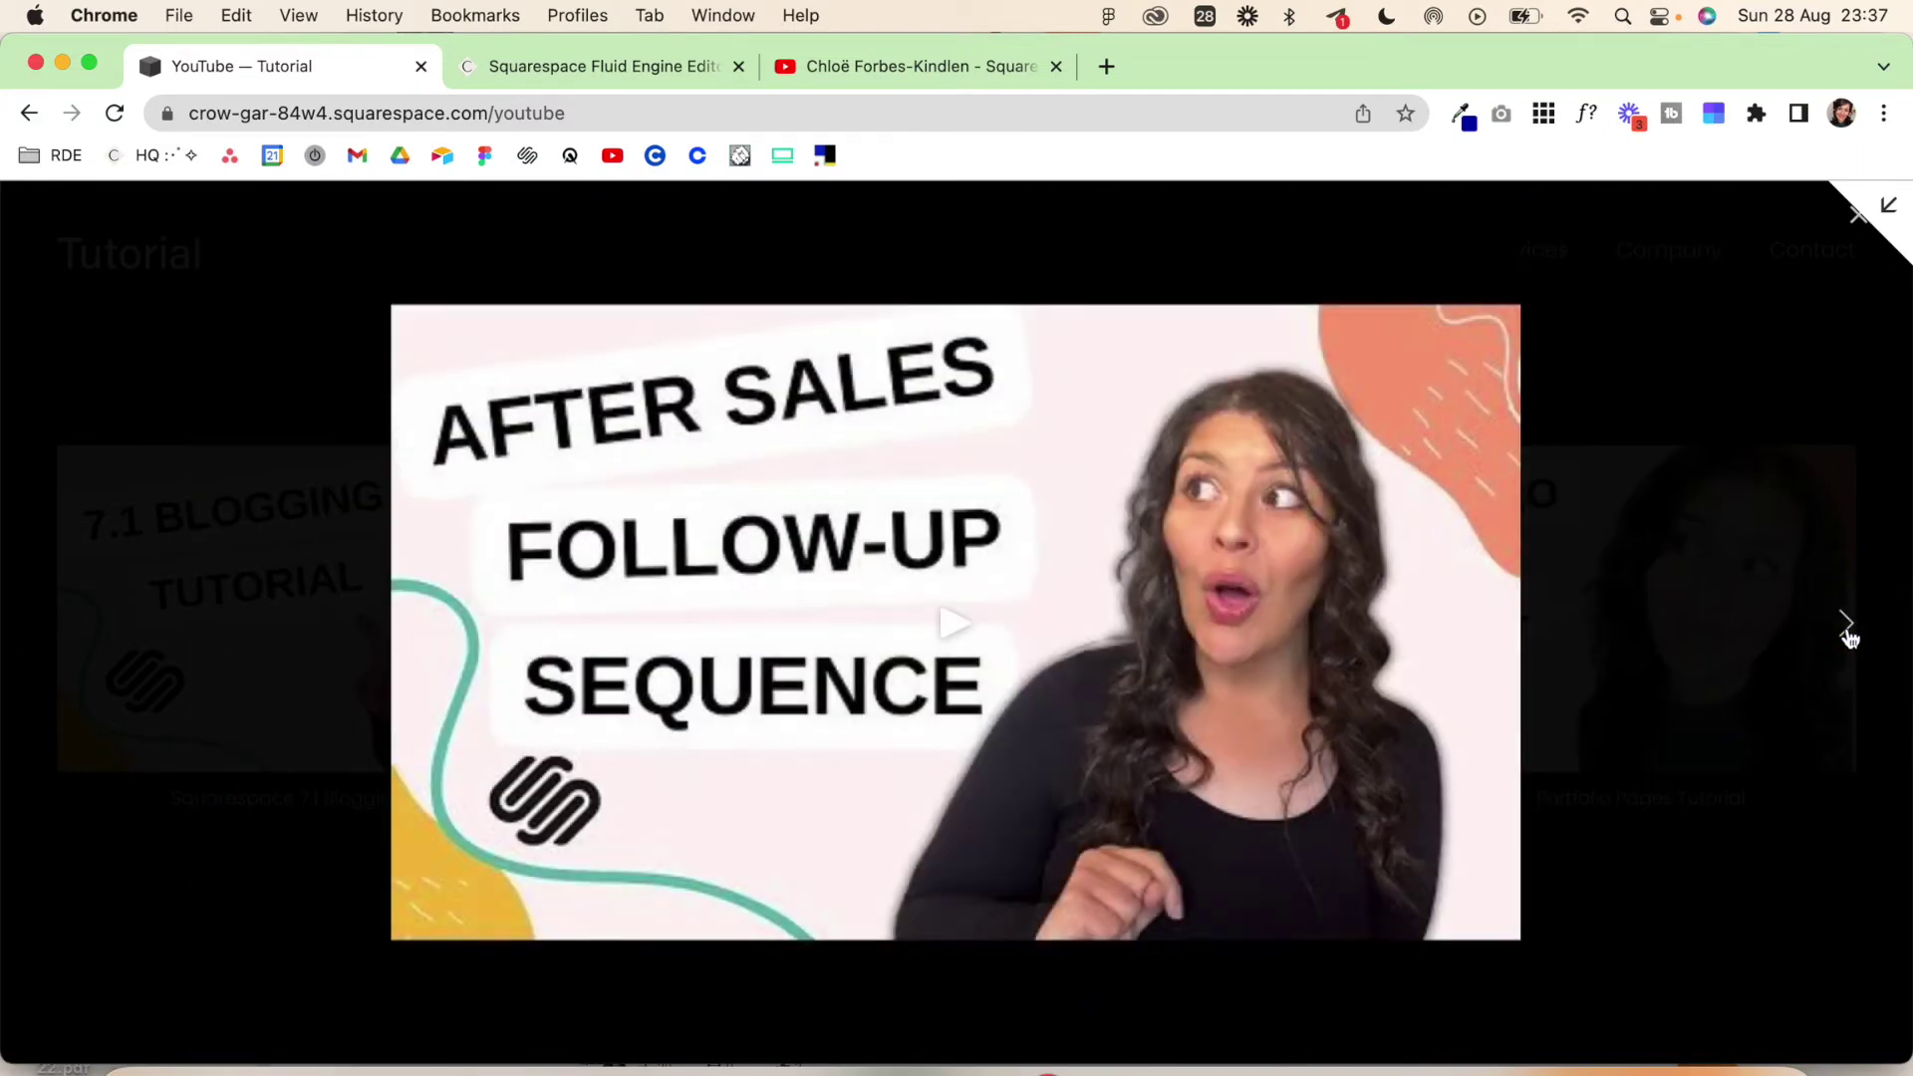
click(1858, 219)
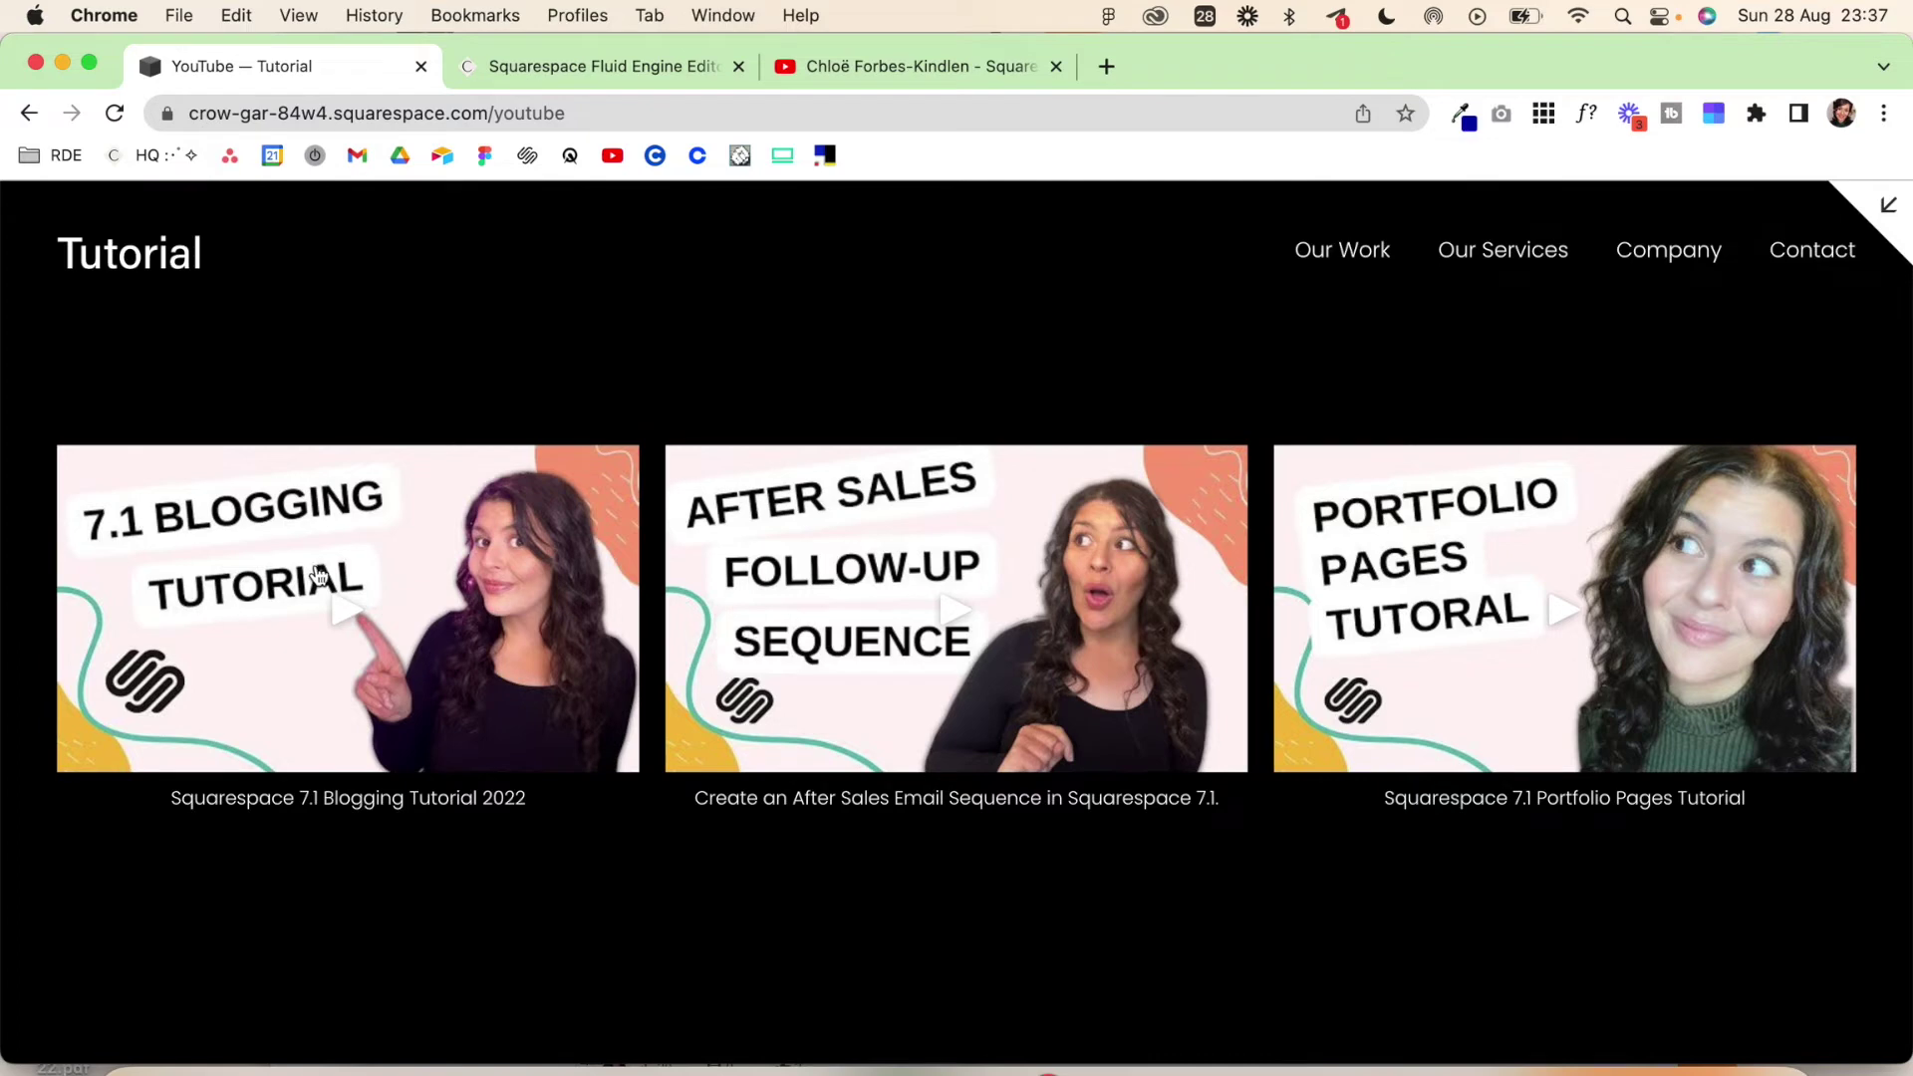
key(Escape)
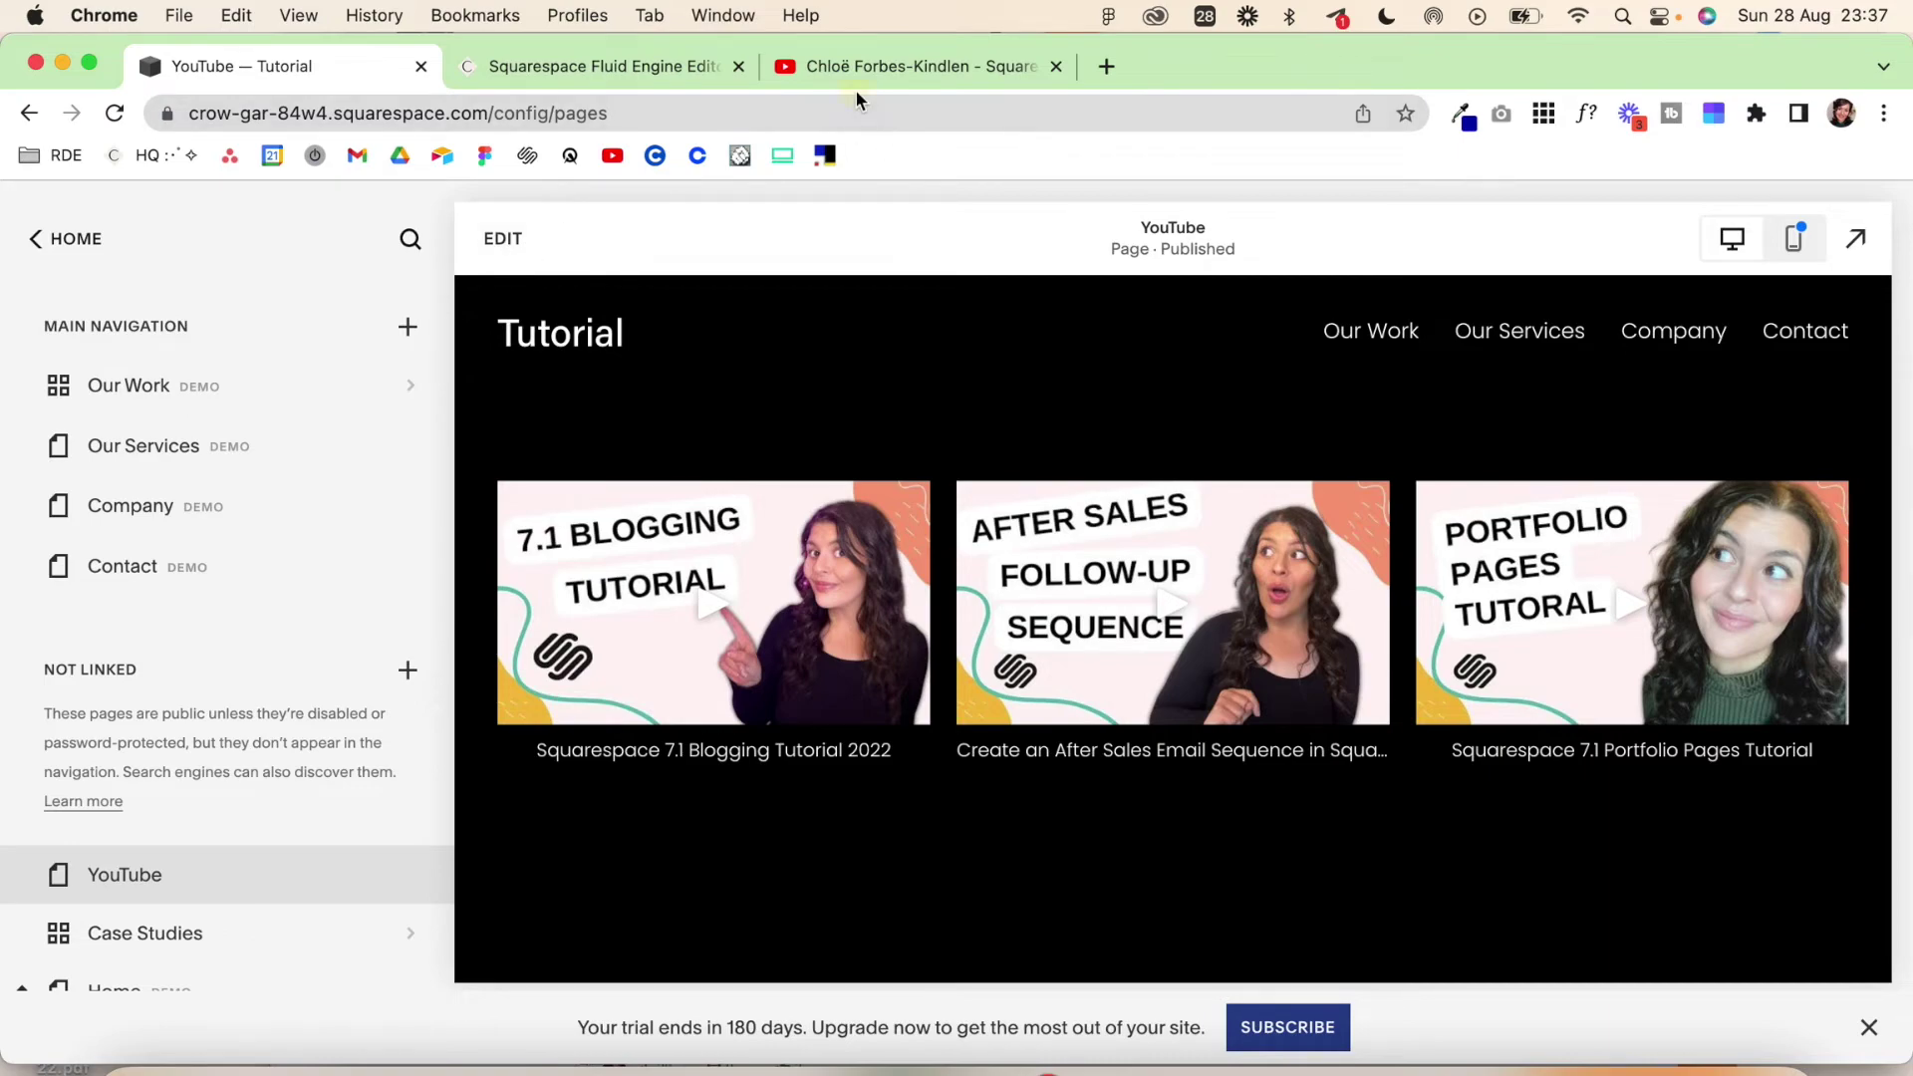
Copy the SQUARESPACE BEGINNERS GUIDE heading text from the YouTube channel page
click(849, 60)
scroll(852, 458, down, 2)
scroll(852, 464, down, 7)
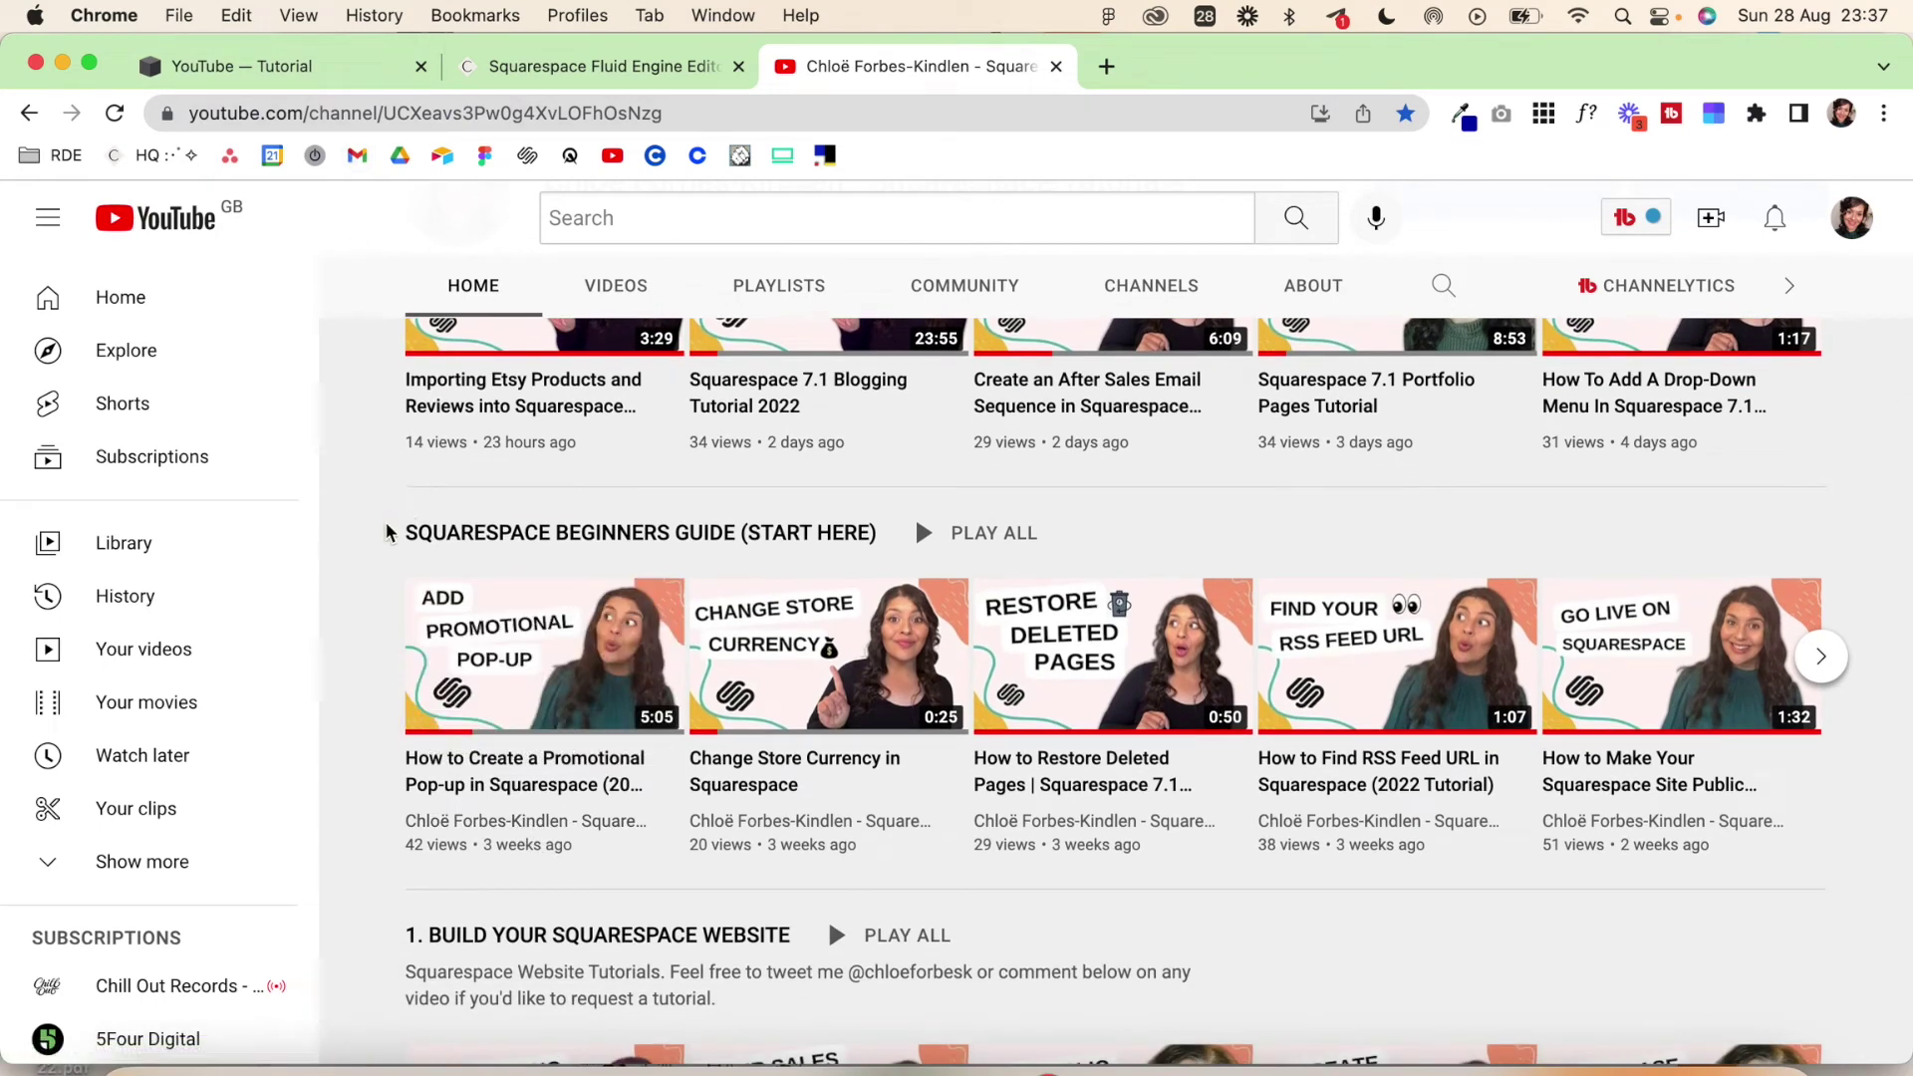
drag(405, 531, 734, 530)
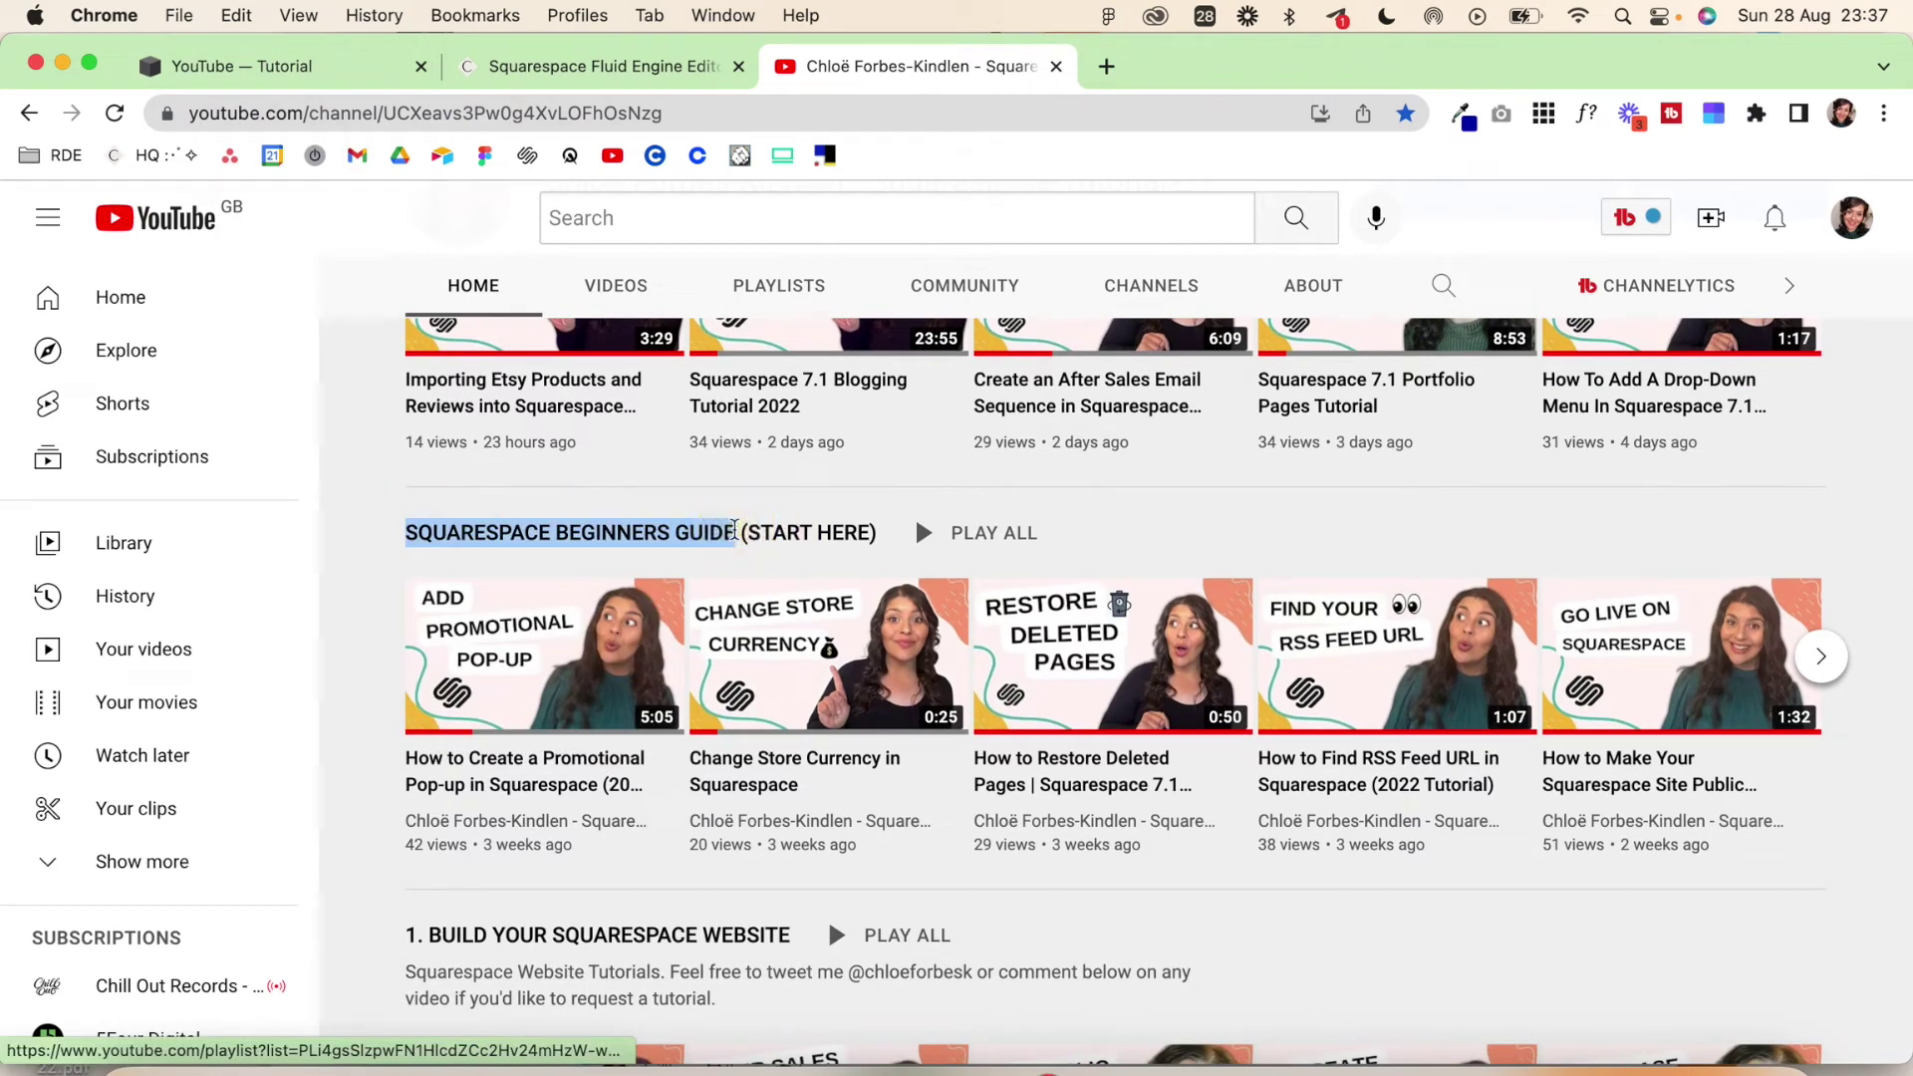
key(super+c)
key(super+1)
Move the video gallery lower and add a text block above it
click(503, 241)
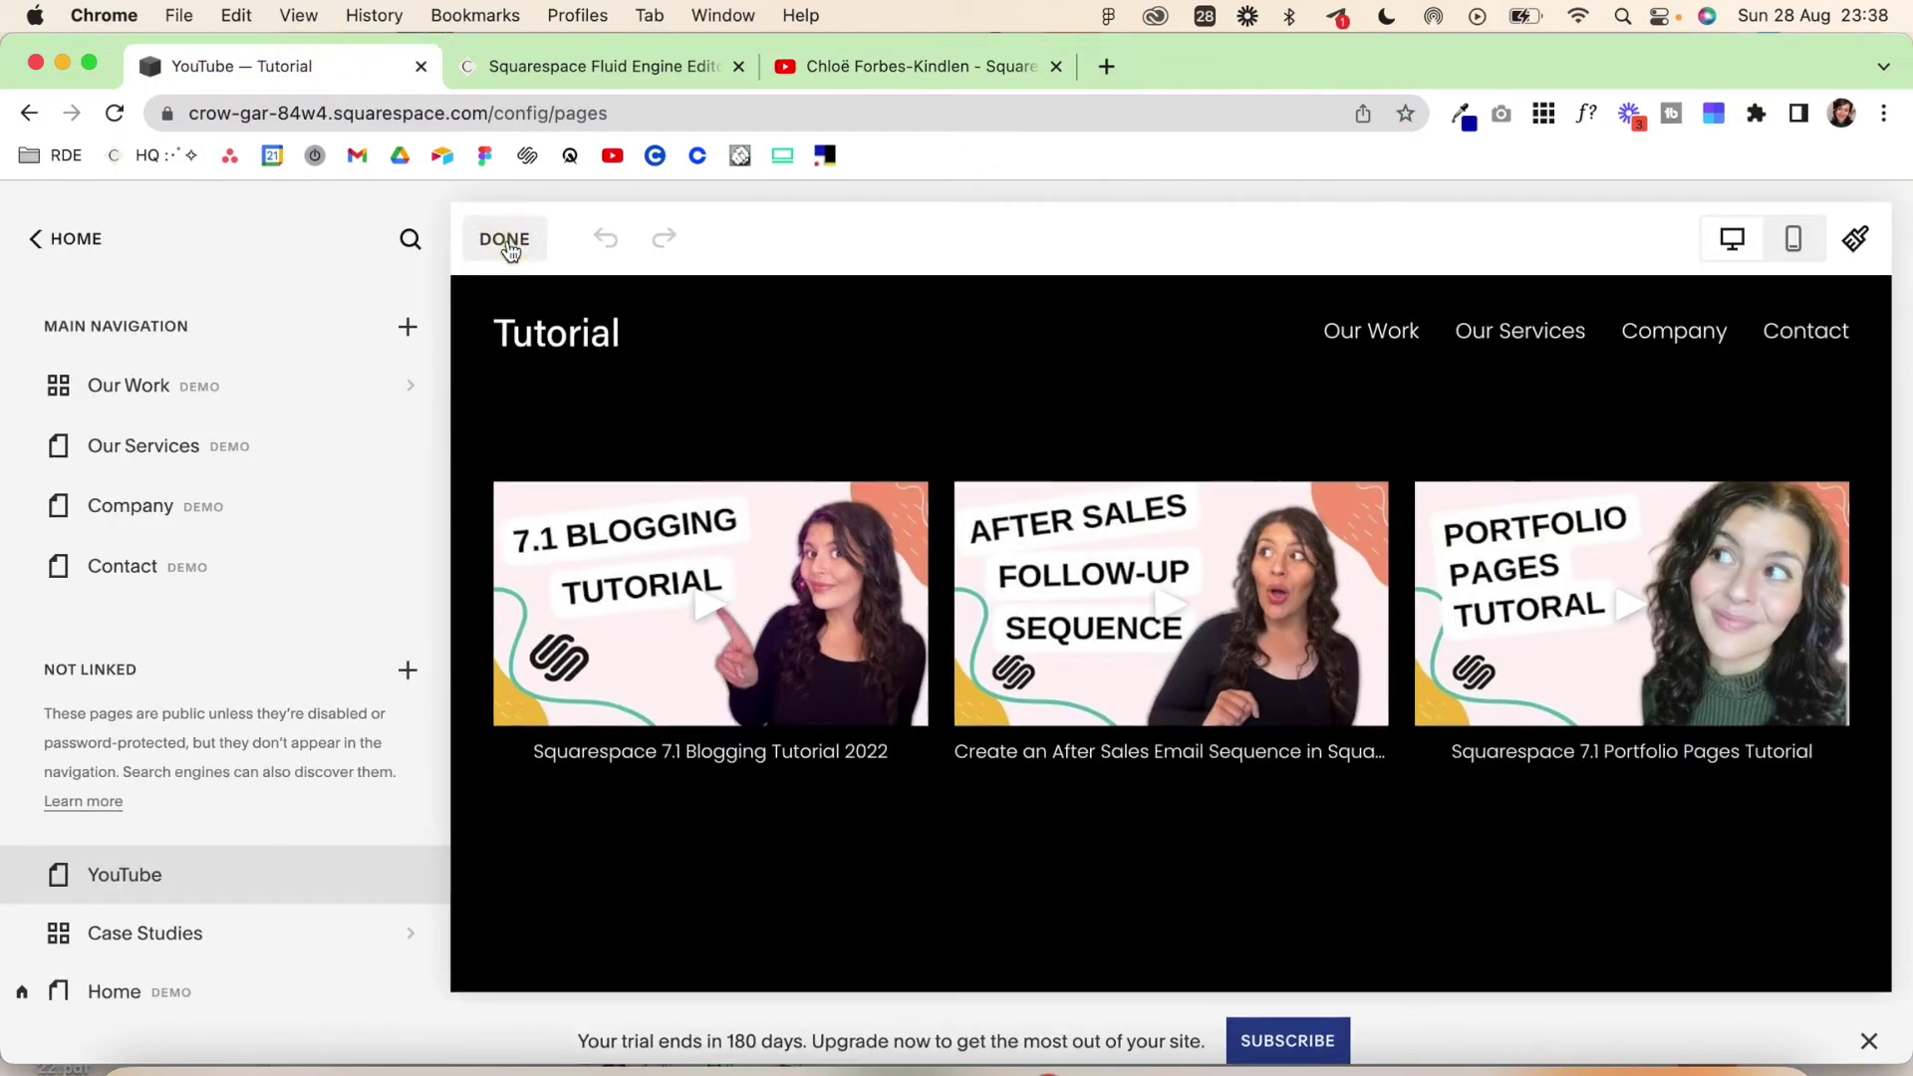
click(692, 576)
drag(692, 576, 693, 784)
click(104, 457)
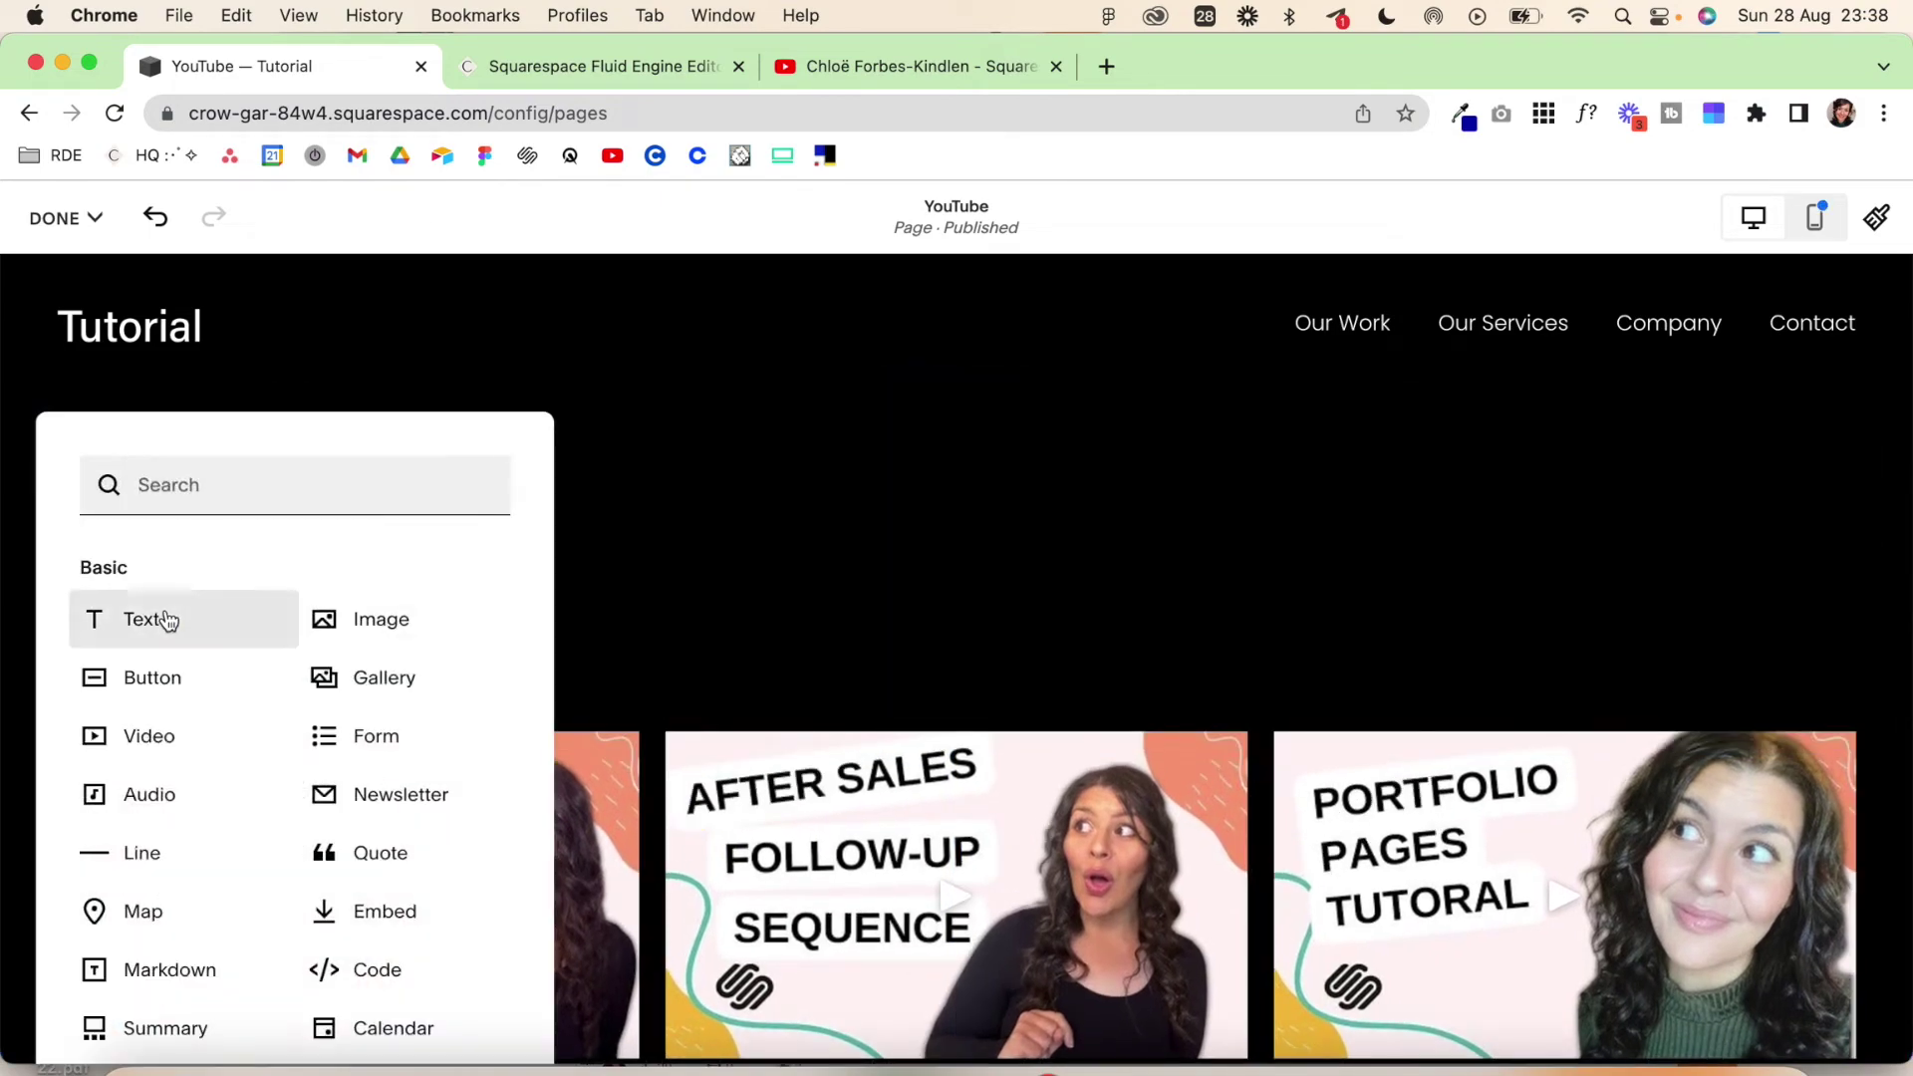
click(162, 618)
Make the SQUARESPACE BEGINNERS GUIDE title a Heading 2 and resize it to one line
click(134, 541)
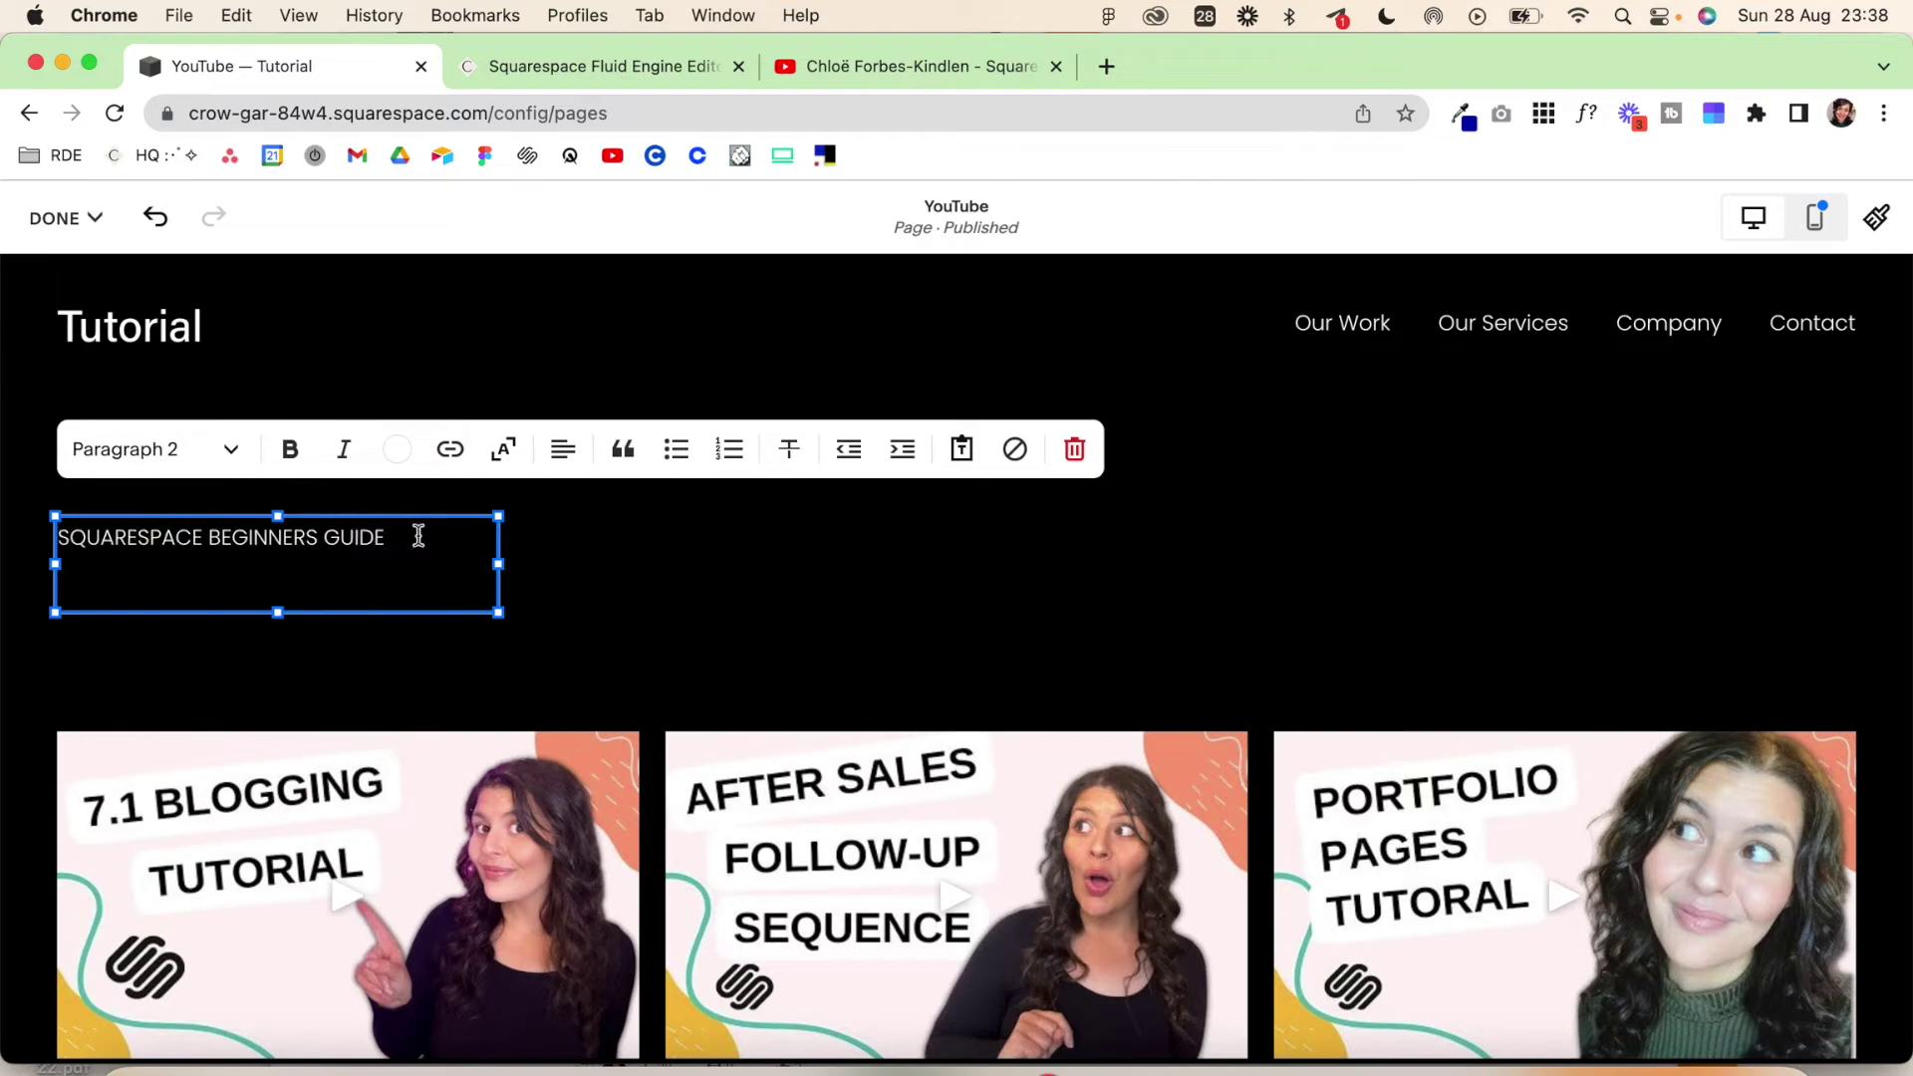
click(163, 448)
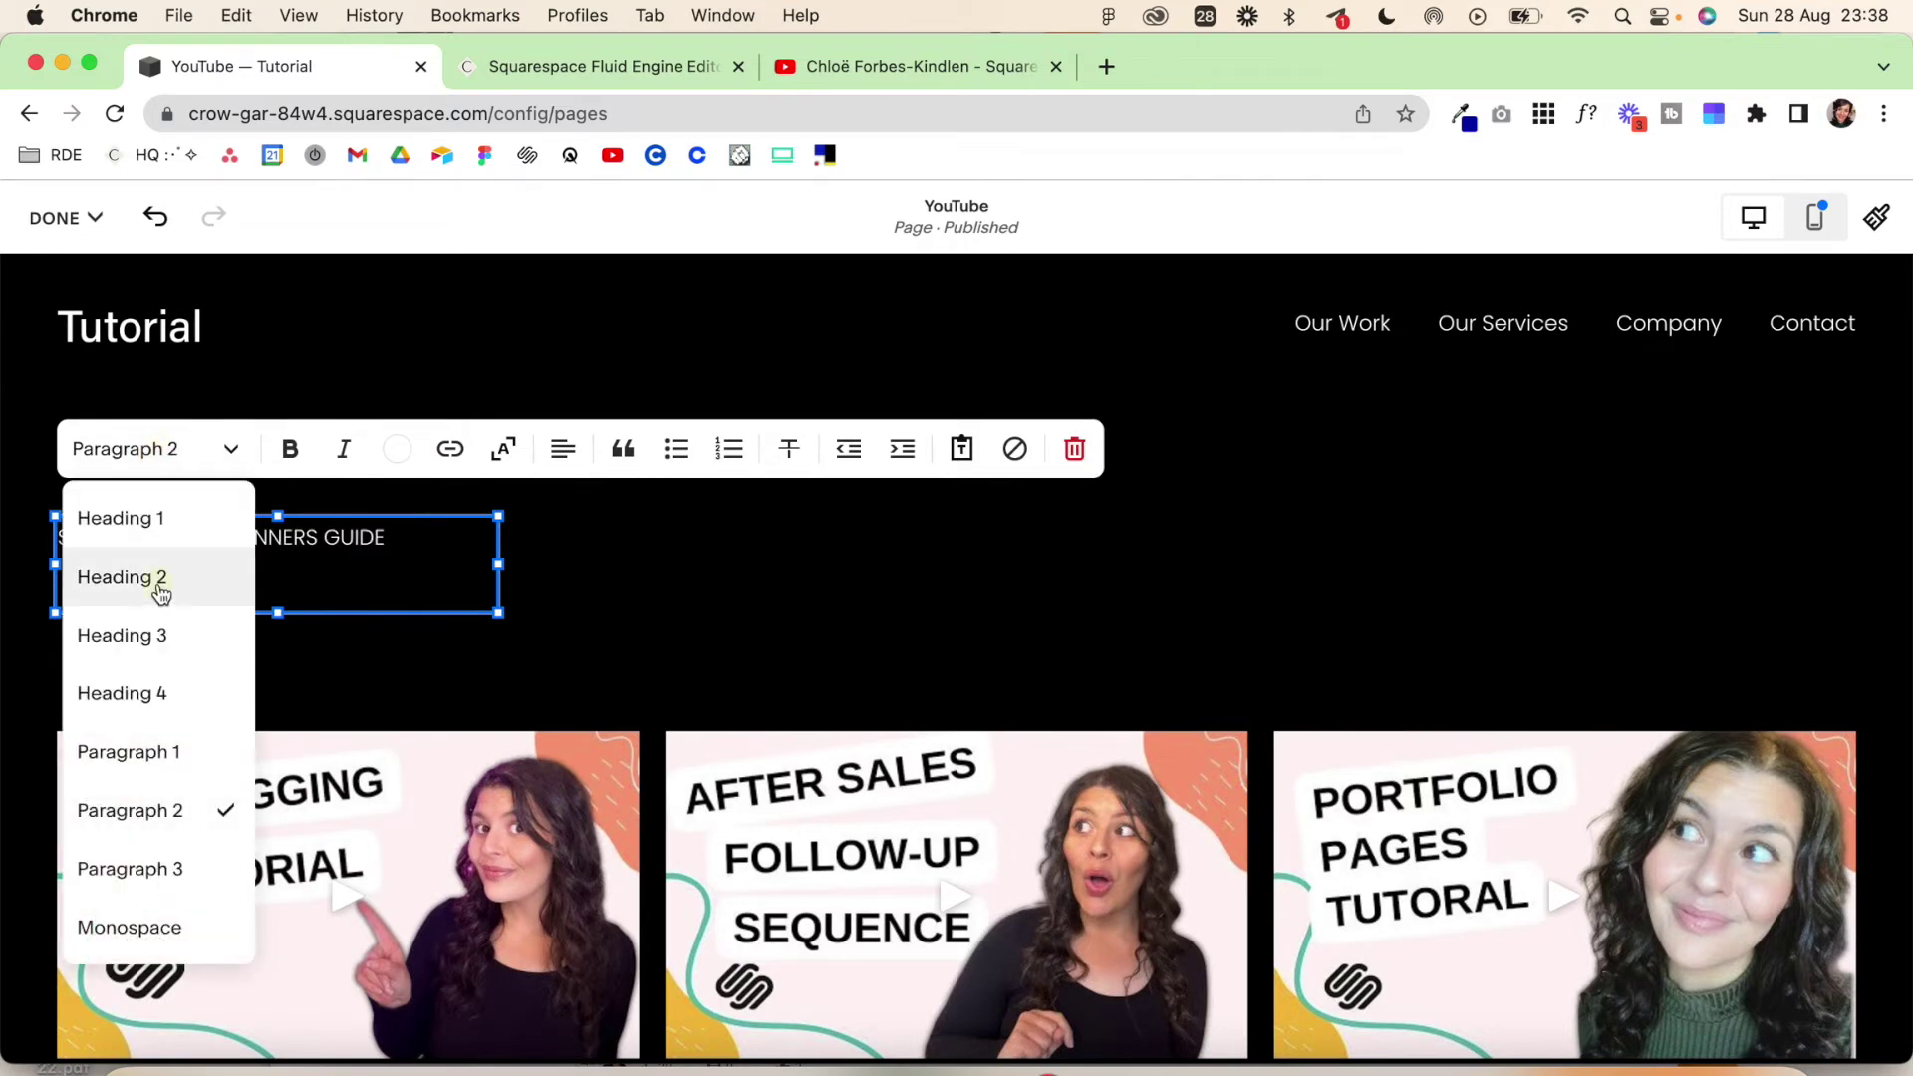
click(159, 586)
drag(504, 638, 1094, 576)
drag(587, 759, 632, 675)
Review the gallery against the YouTube channel page, then bring up the section's controls
click(1096, 687)
scroll(1155, 663, down, 3)
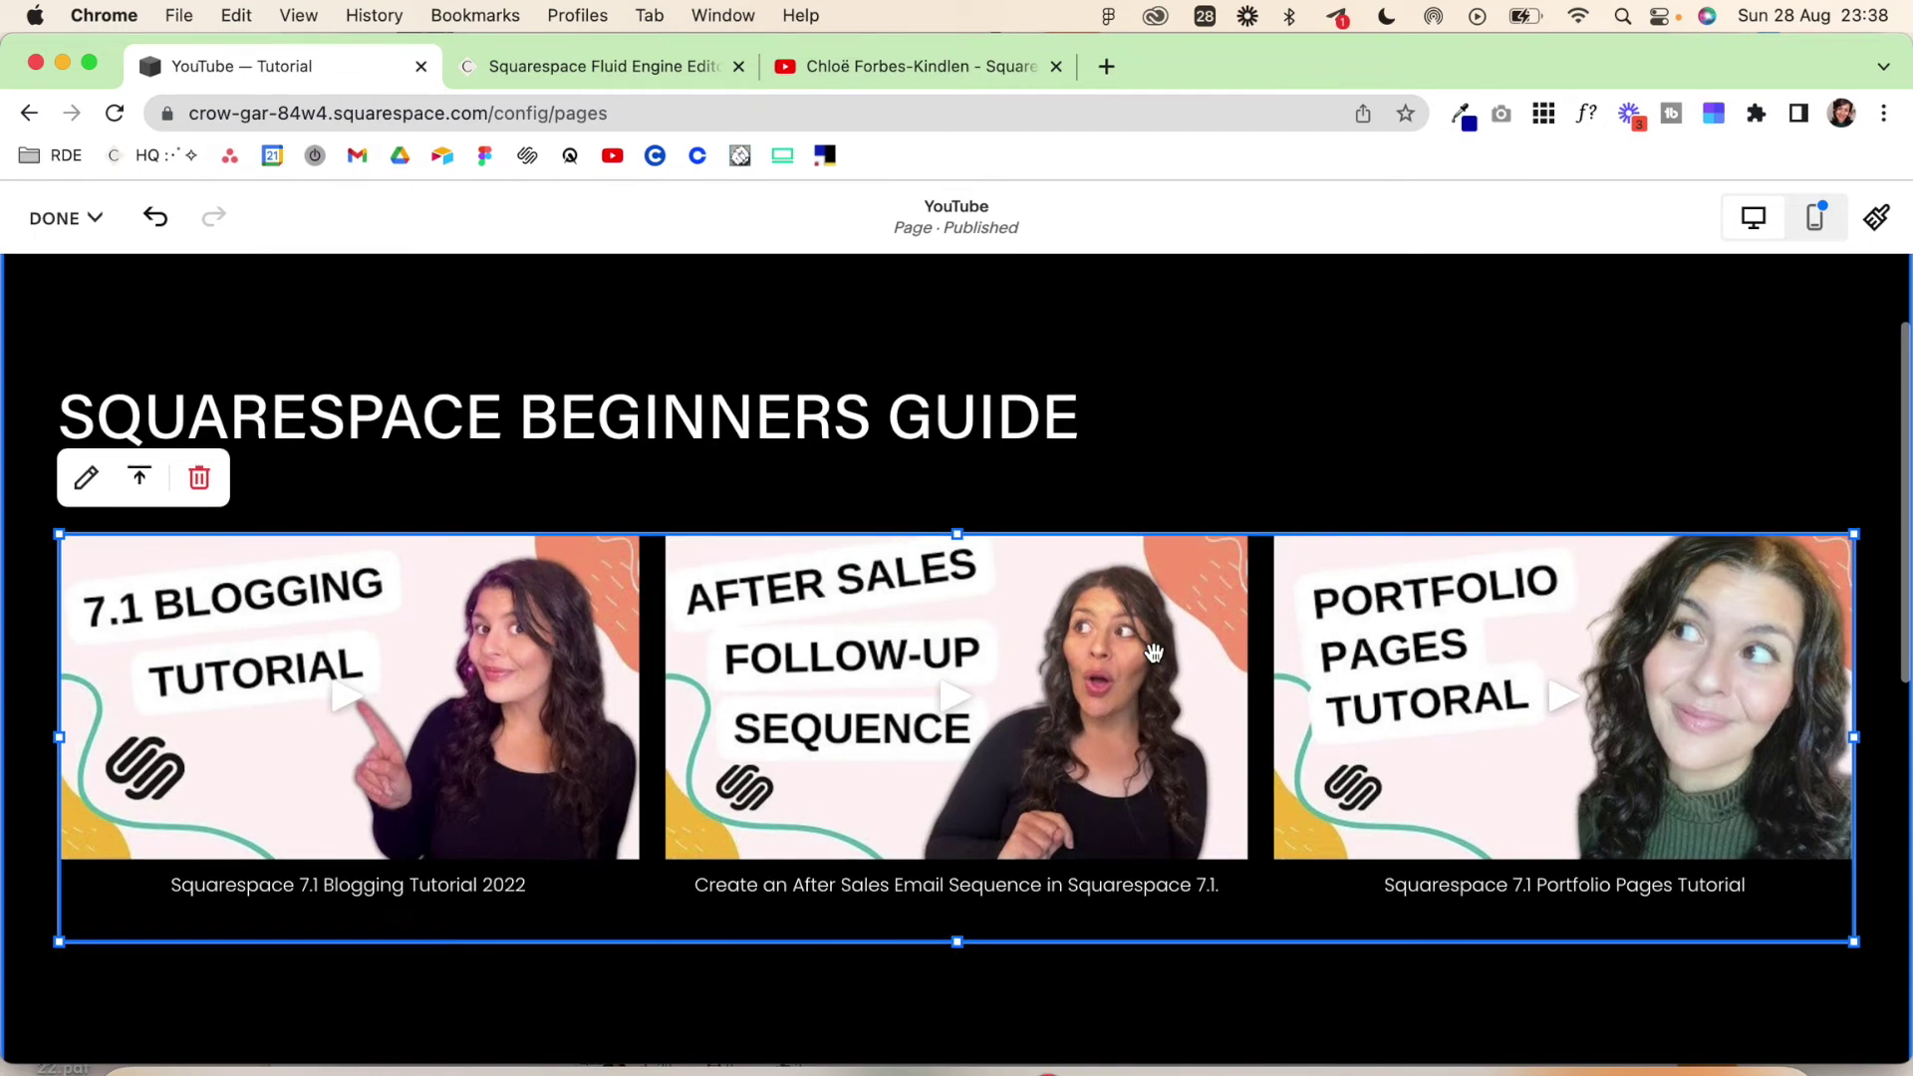
scroll(1154, 653, up, 1)
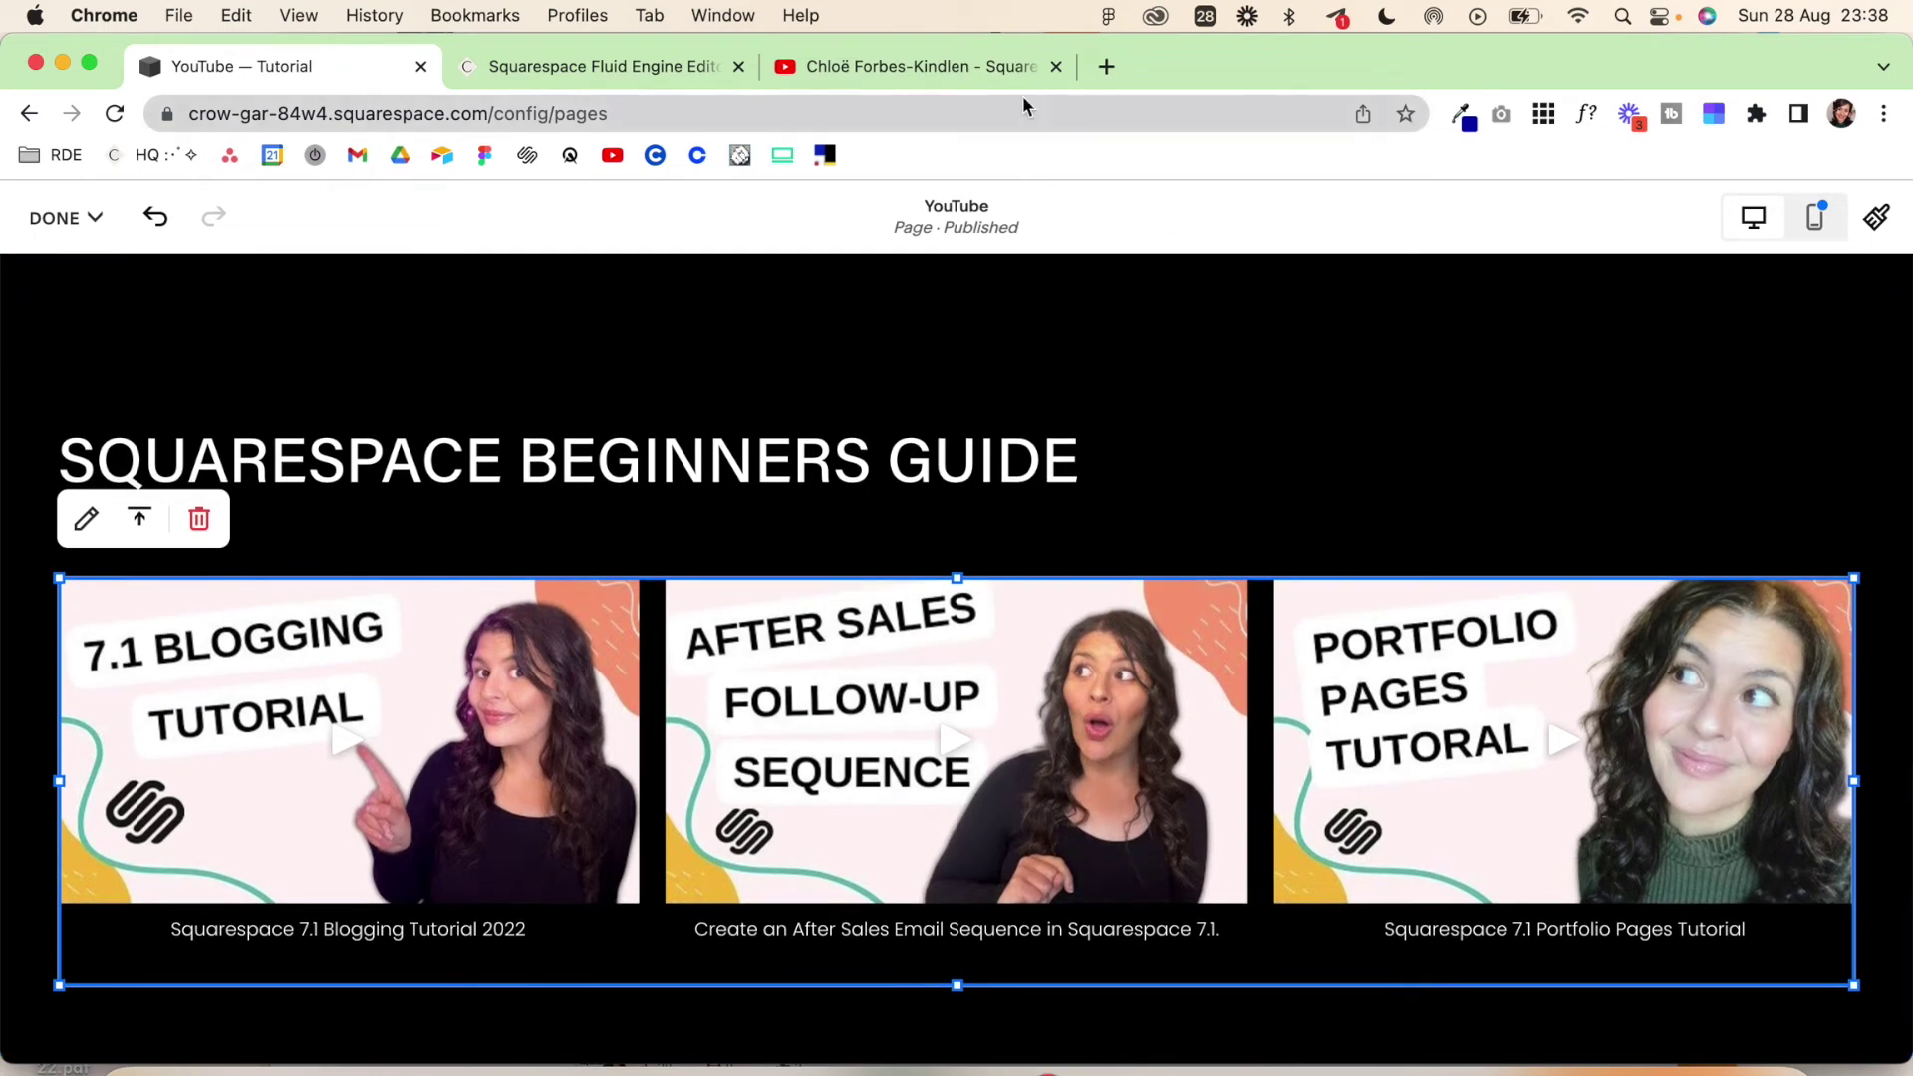
click(974, 66)
scroll(1026, 573, down, 5)
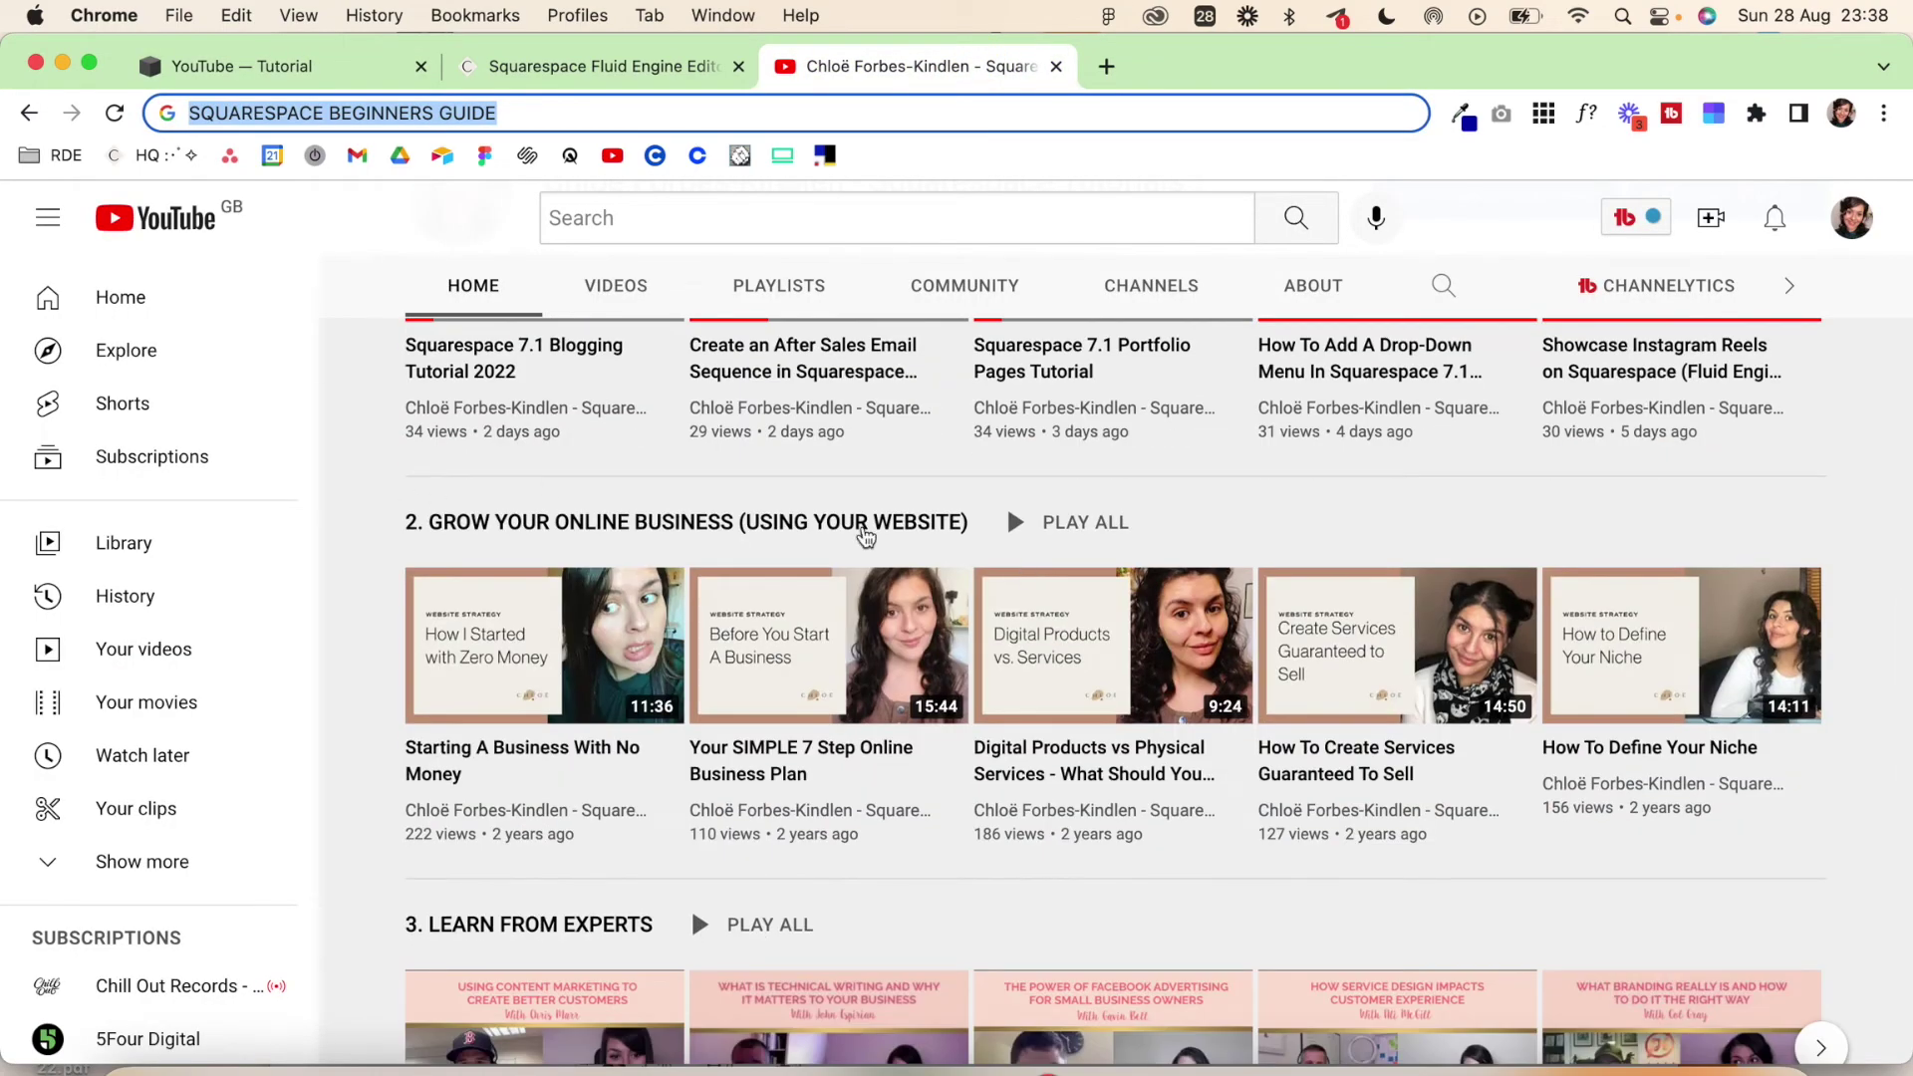
scroll(707, 638, down, 3)
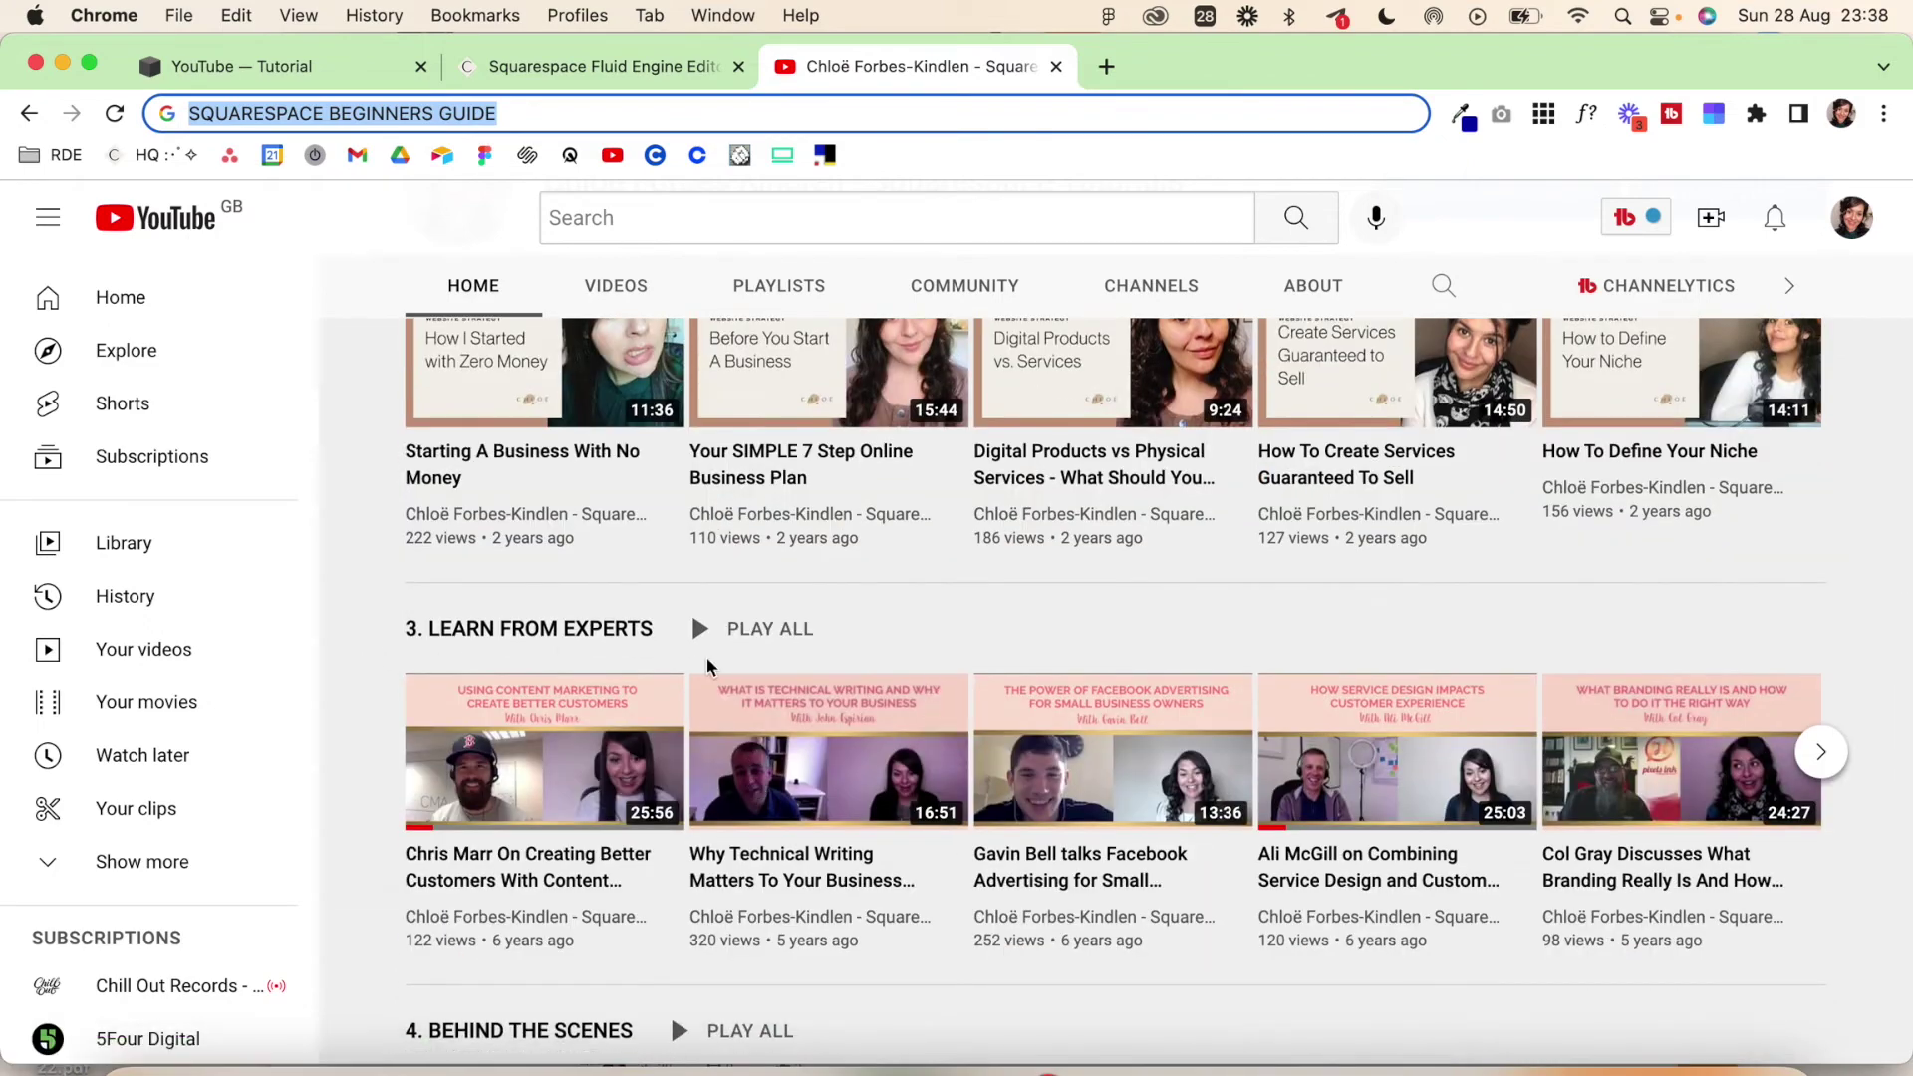
click(320, 70)
scroll(962, 538, up, 3)
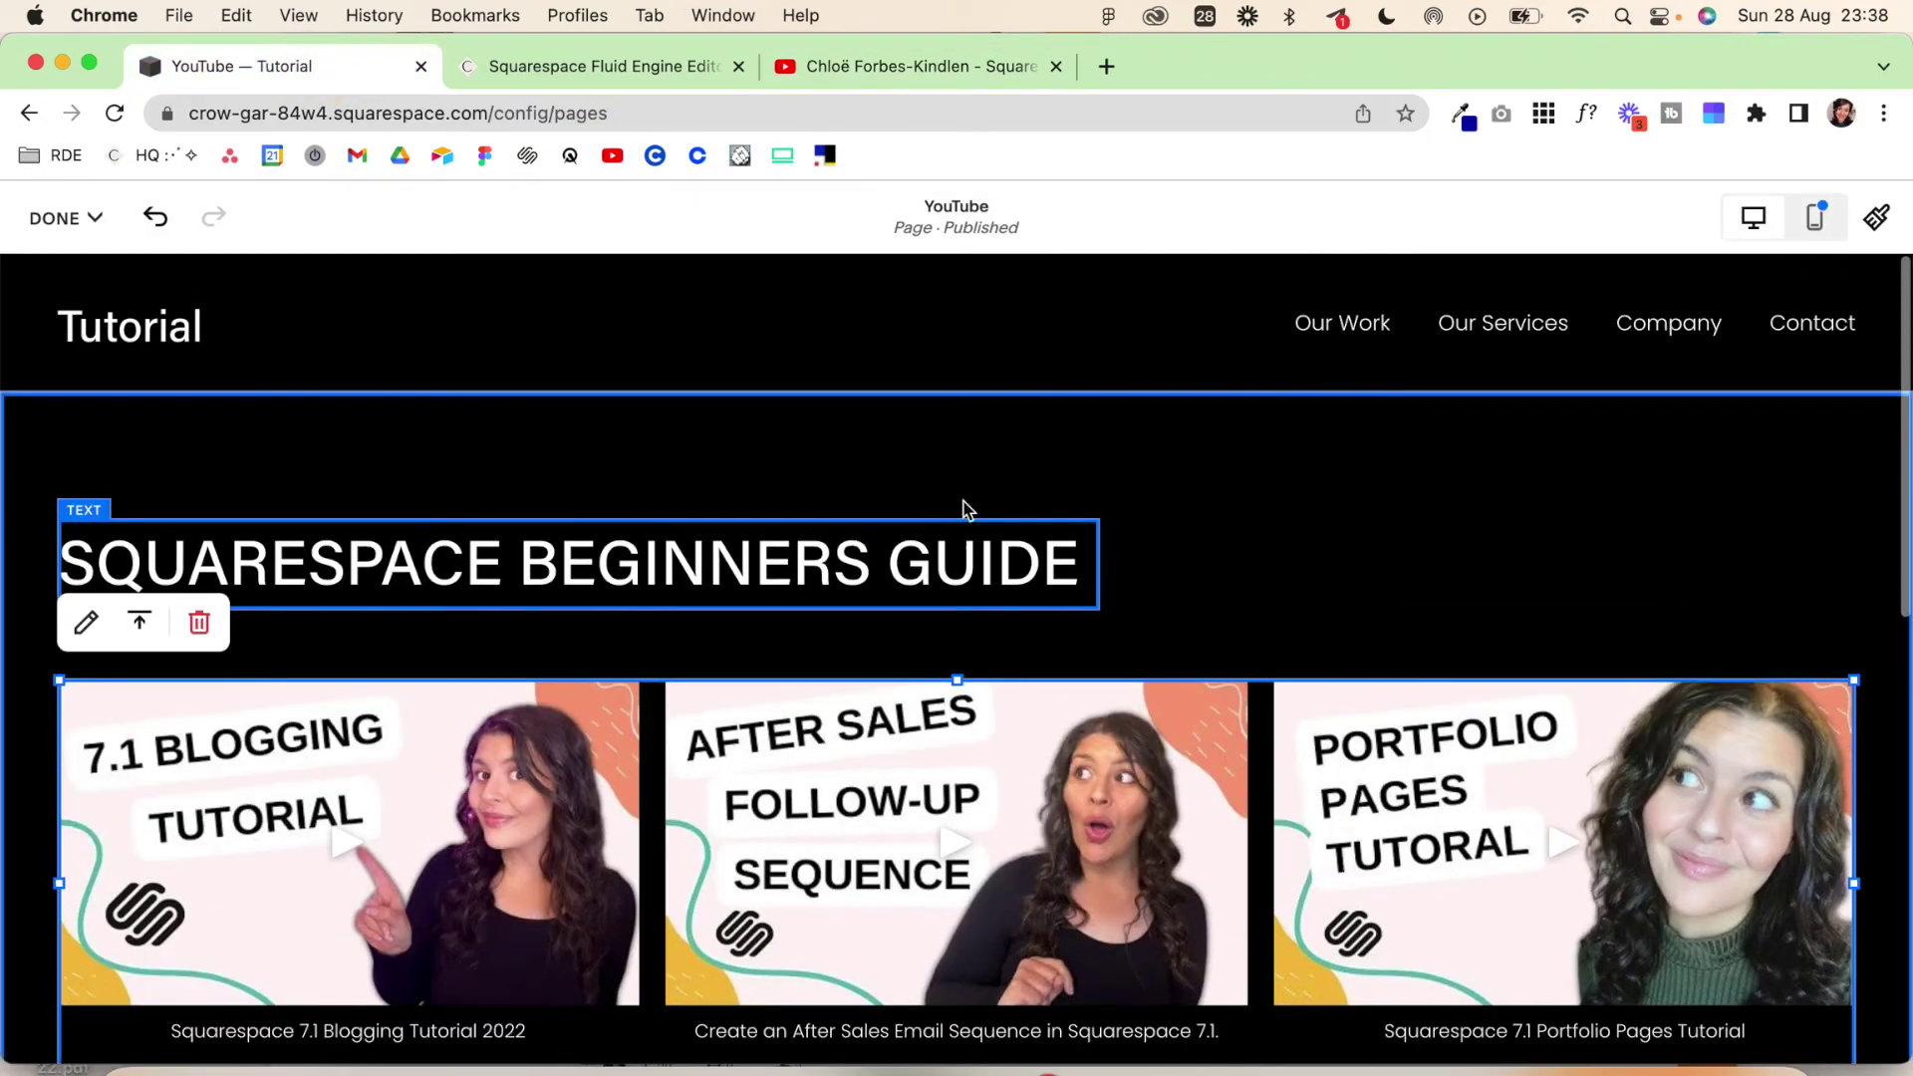
click(971, 430)
click(957, 390)
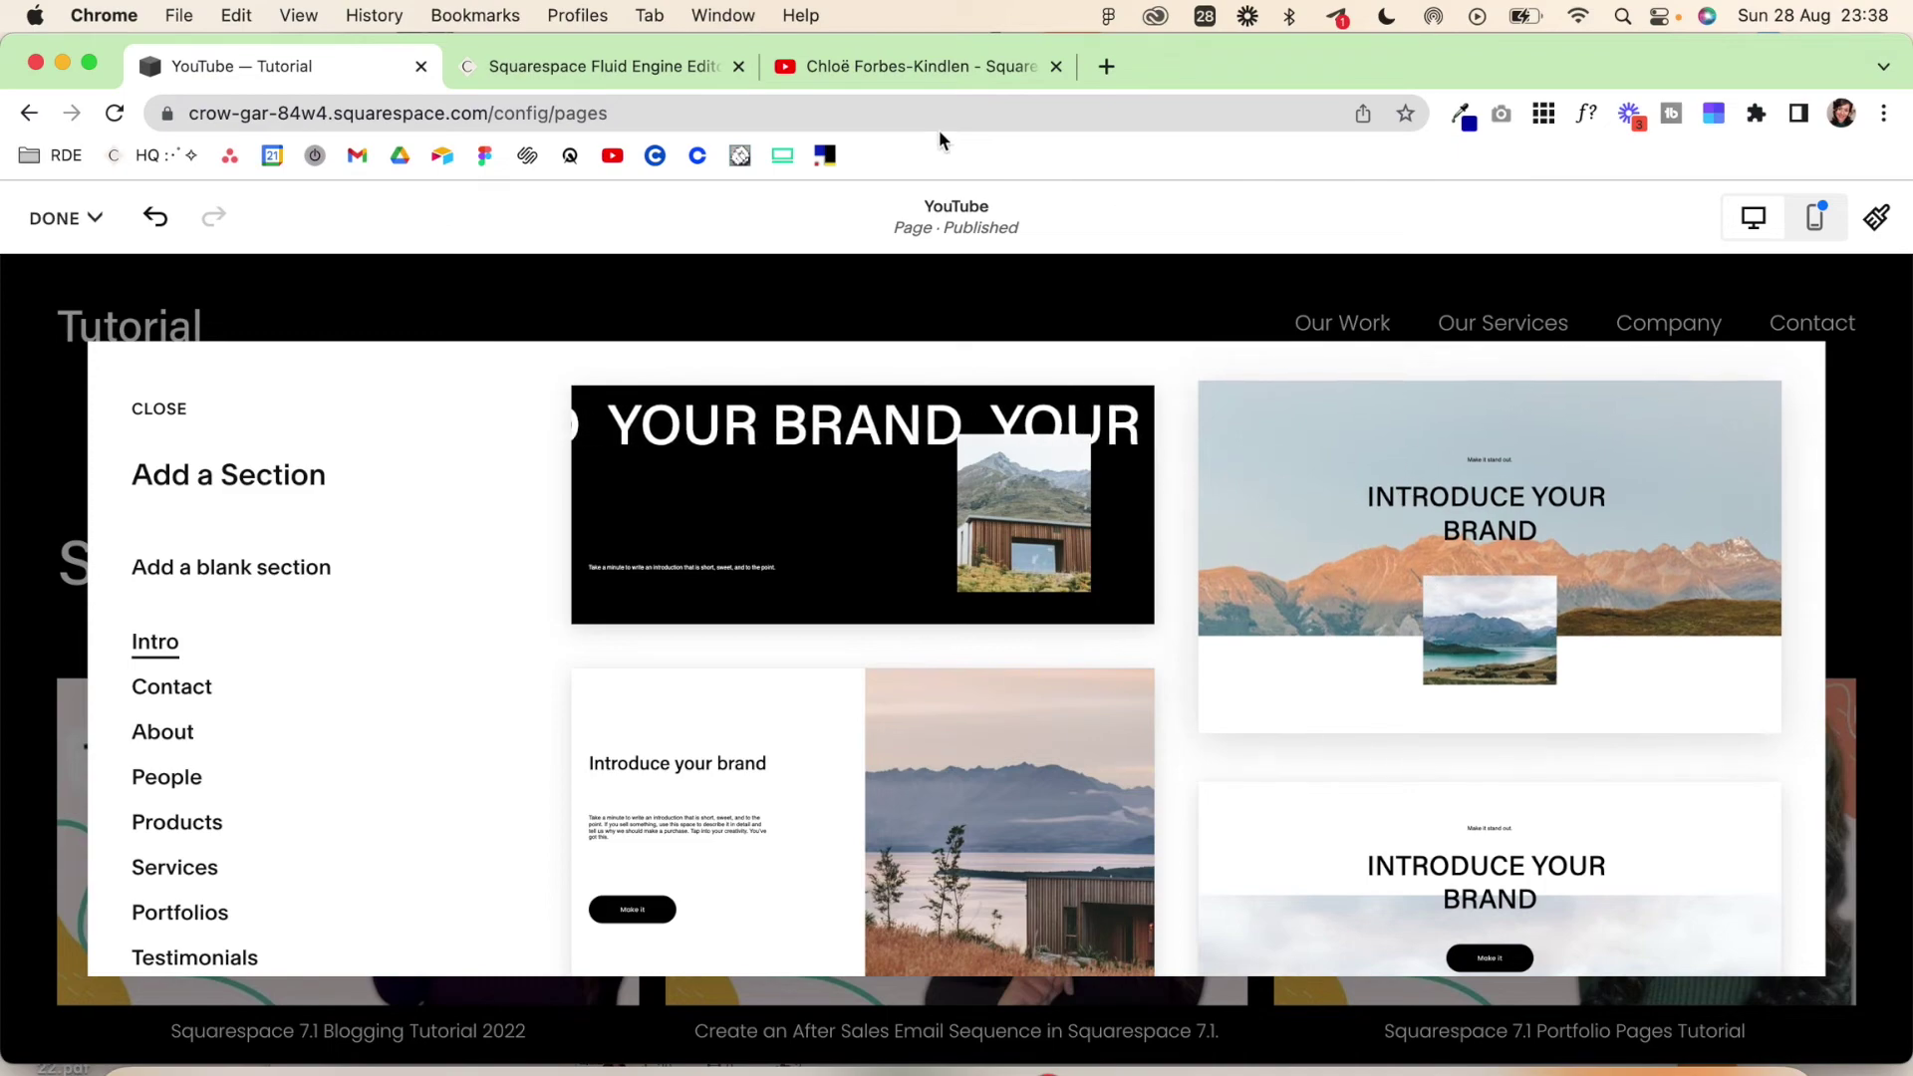
click(936, 82)
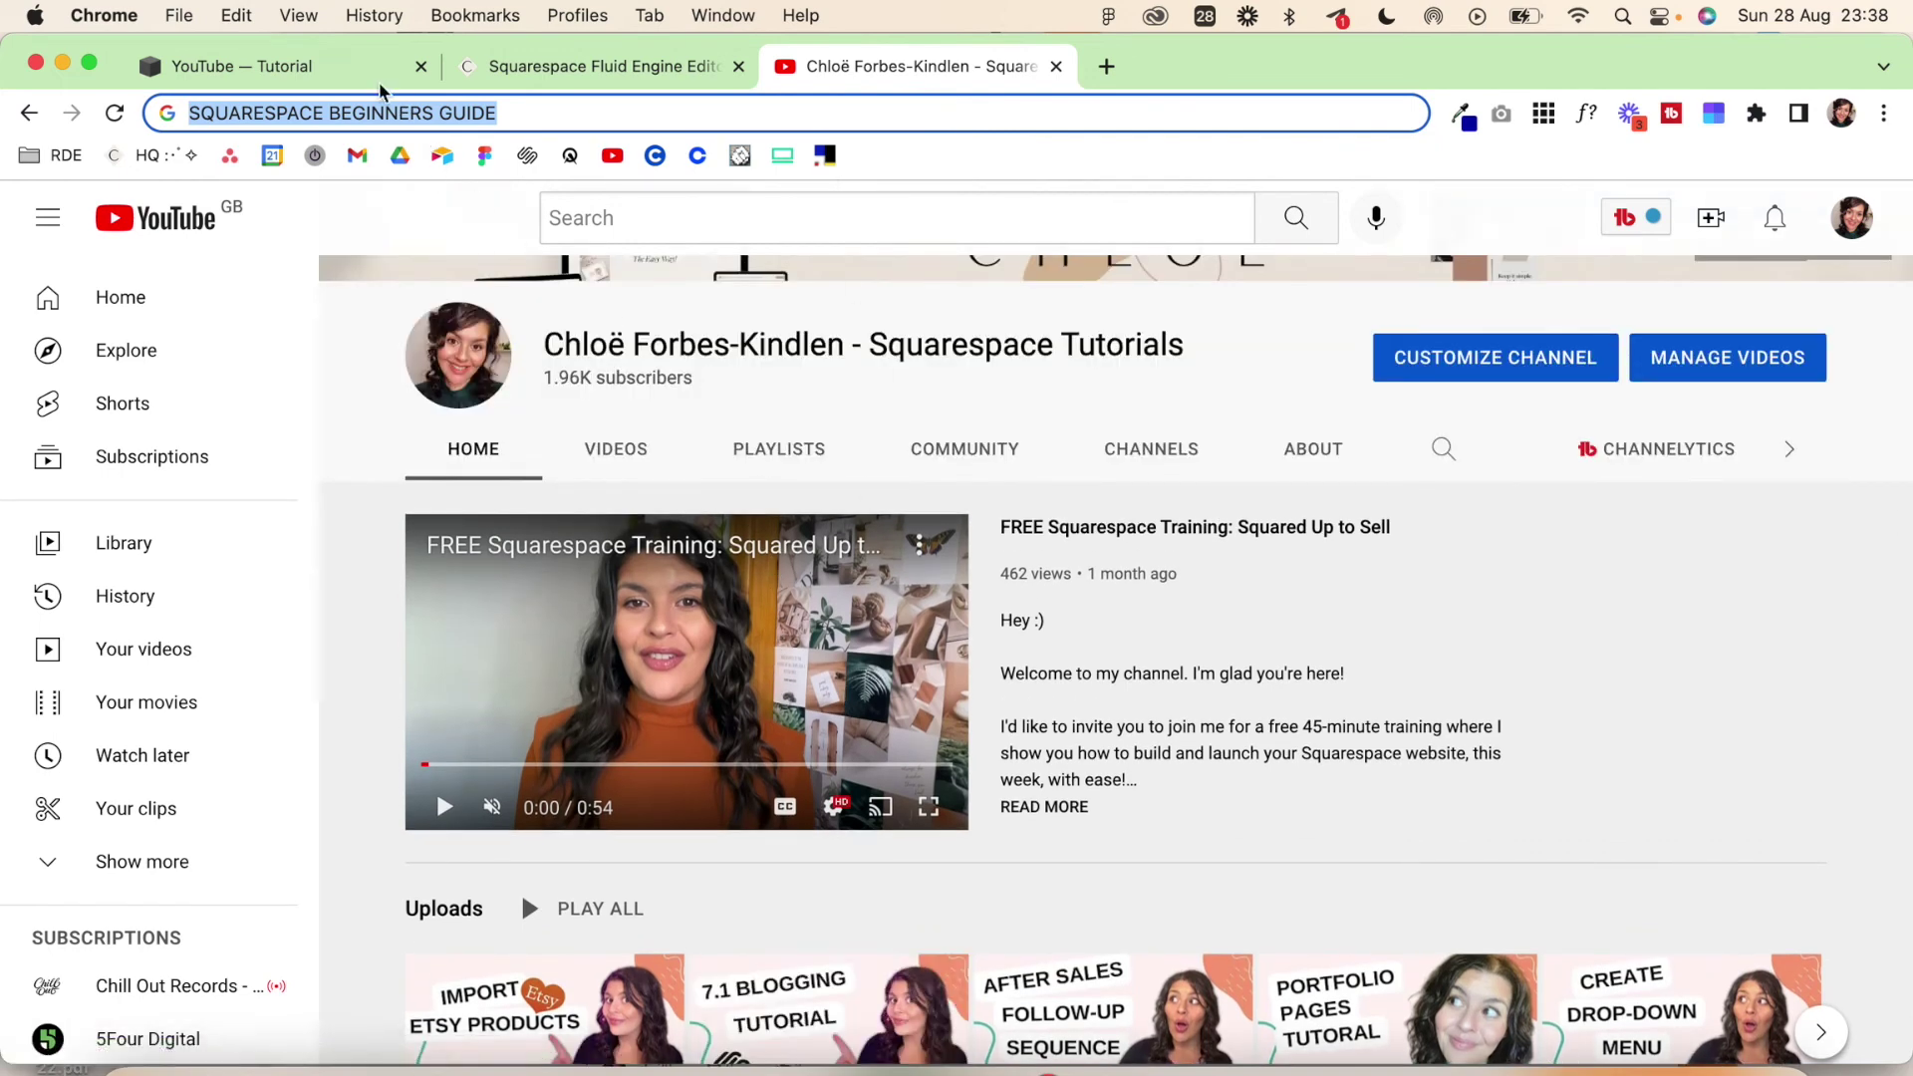
click(337, 62)
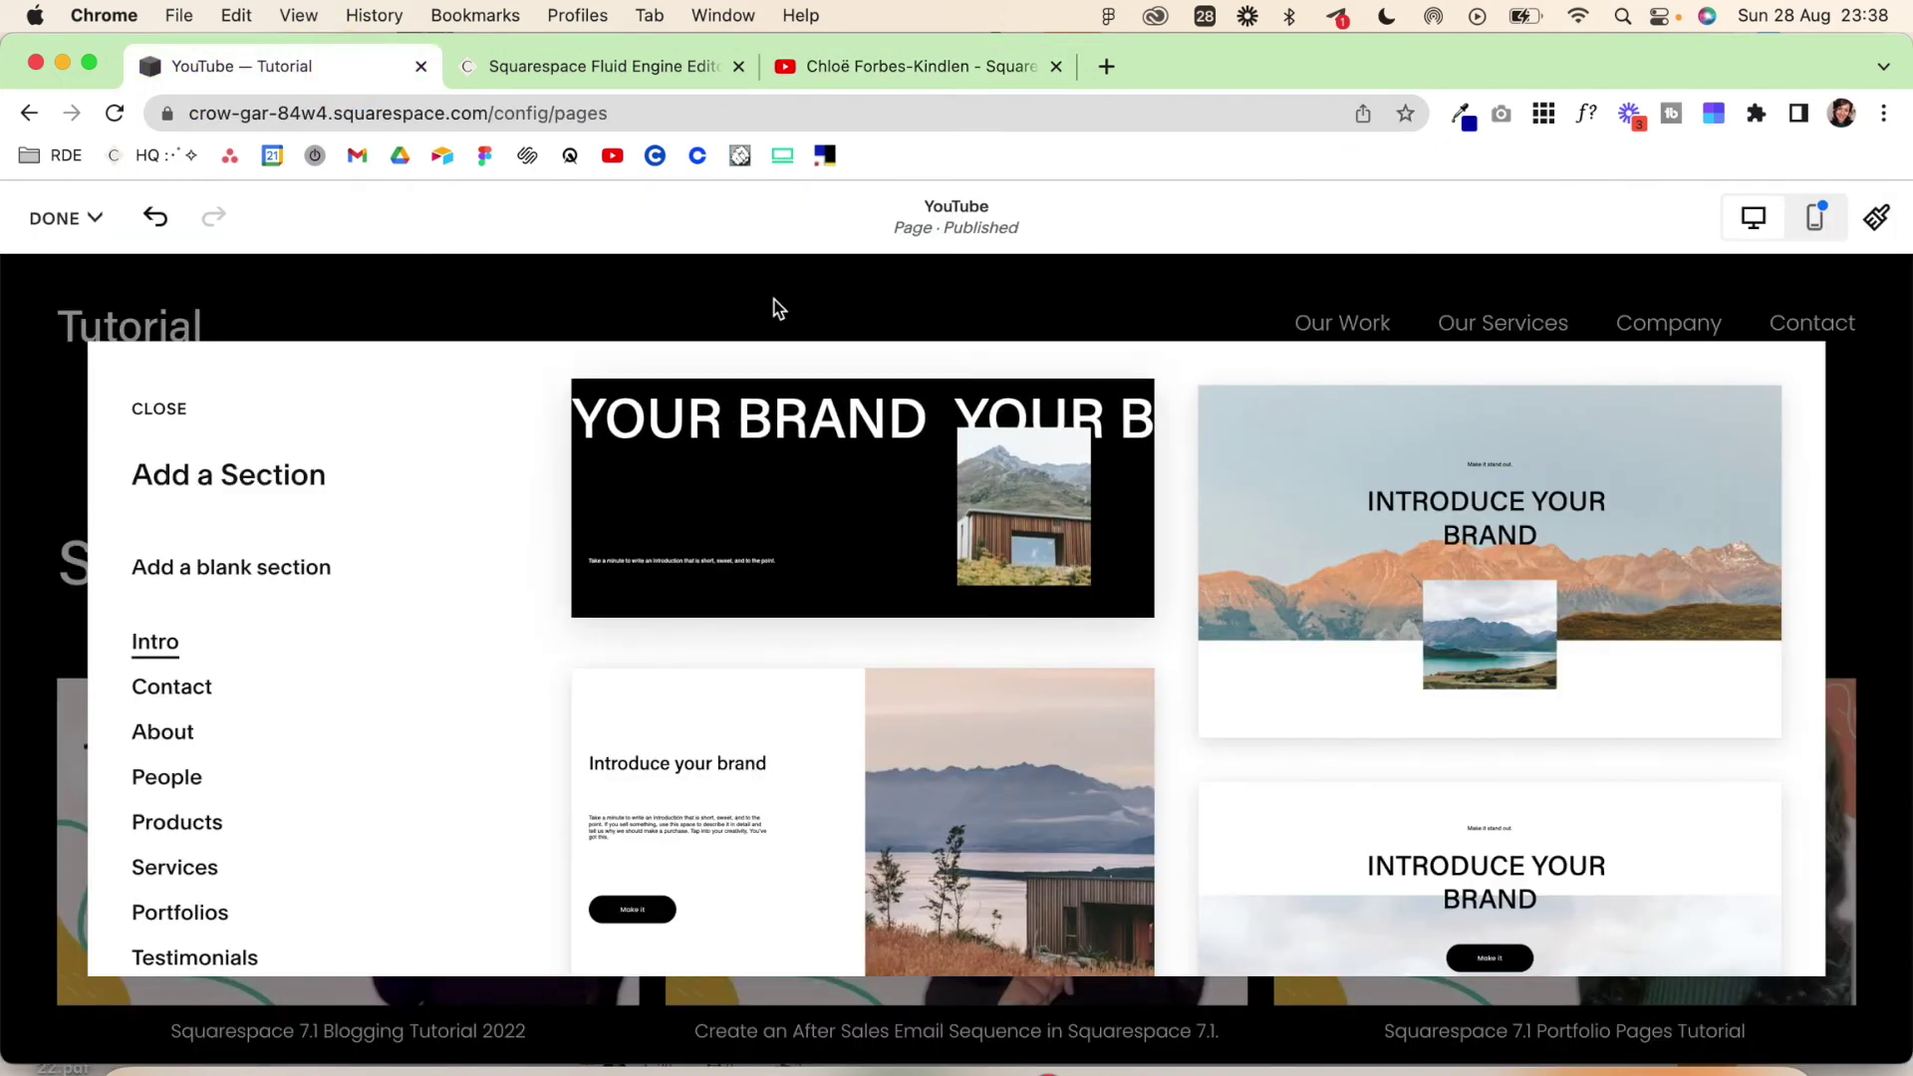
click(747, 267)
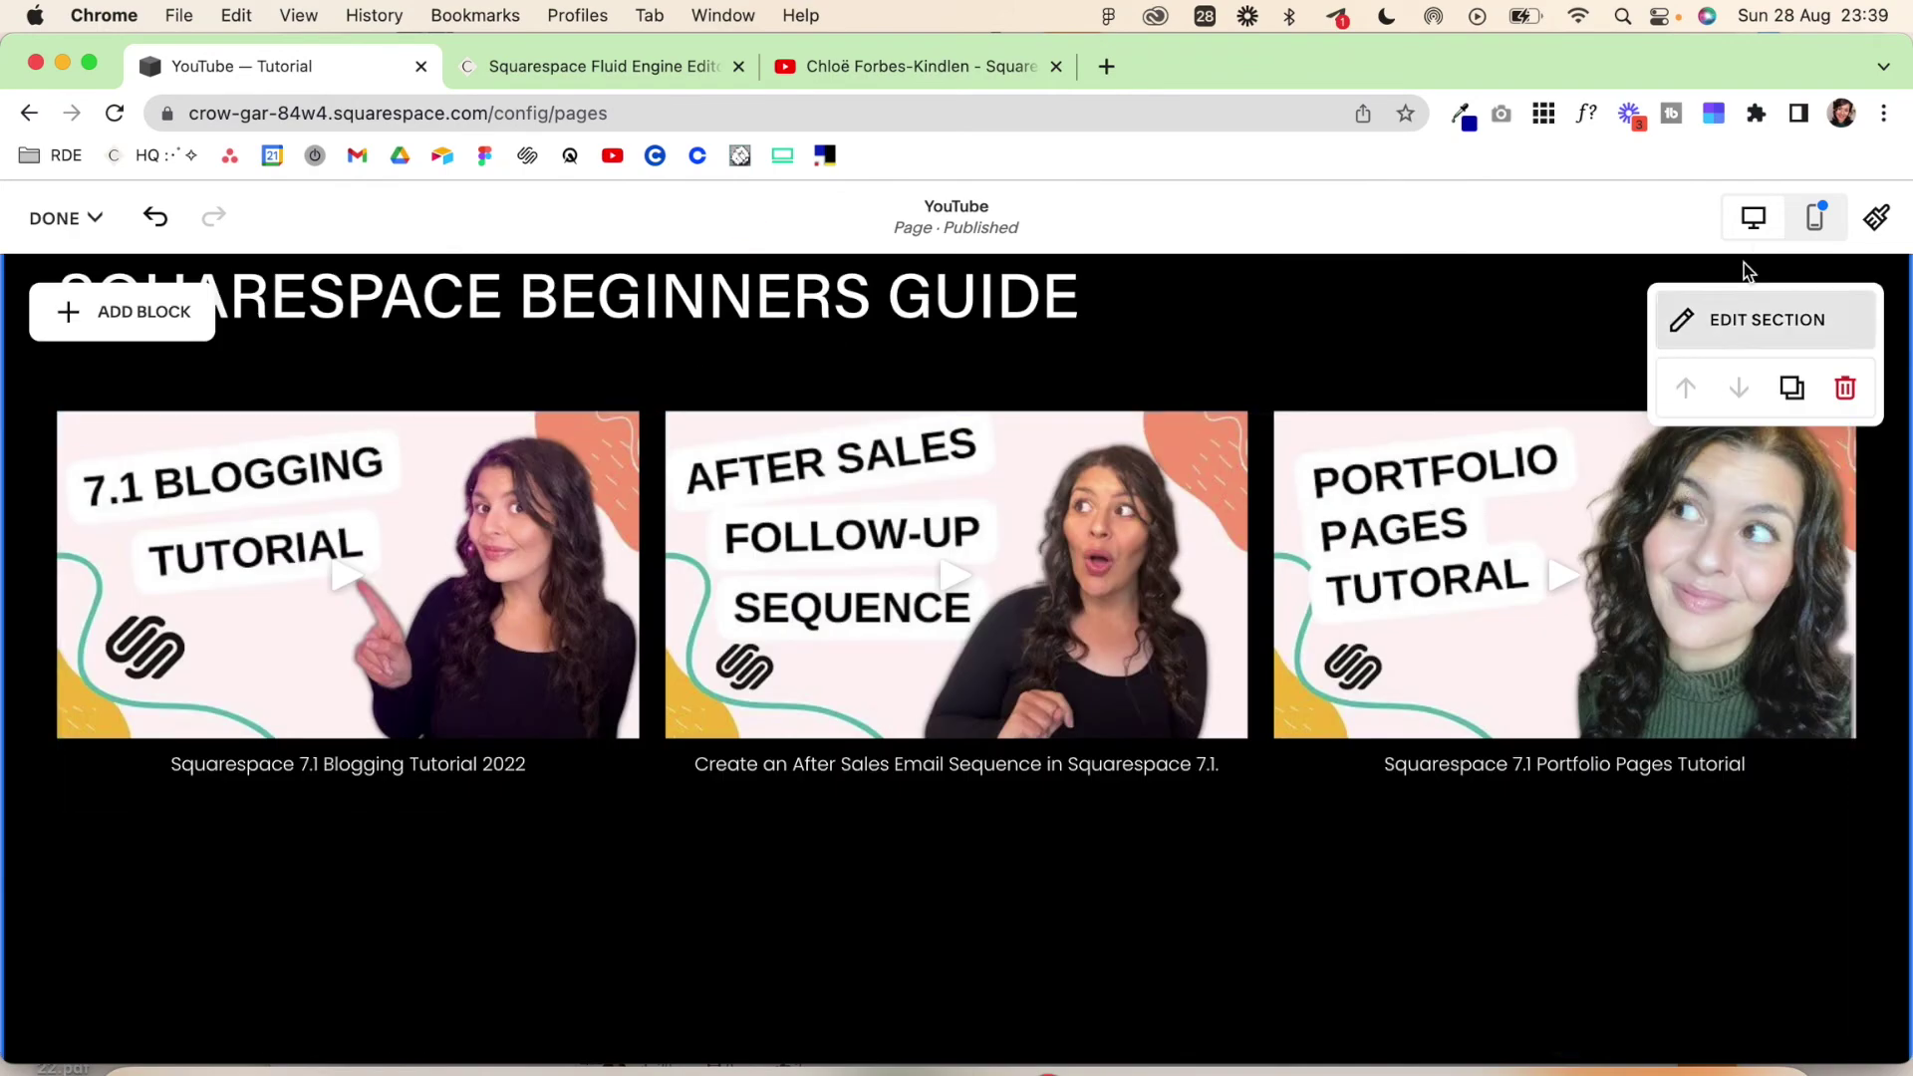
In Mobile View, shorten the video gallery and move the heading directly above it
click(1817, 217)
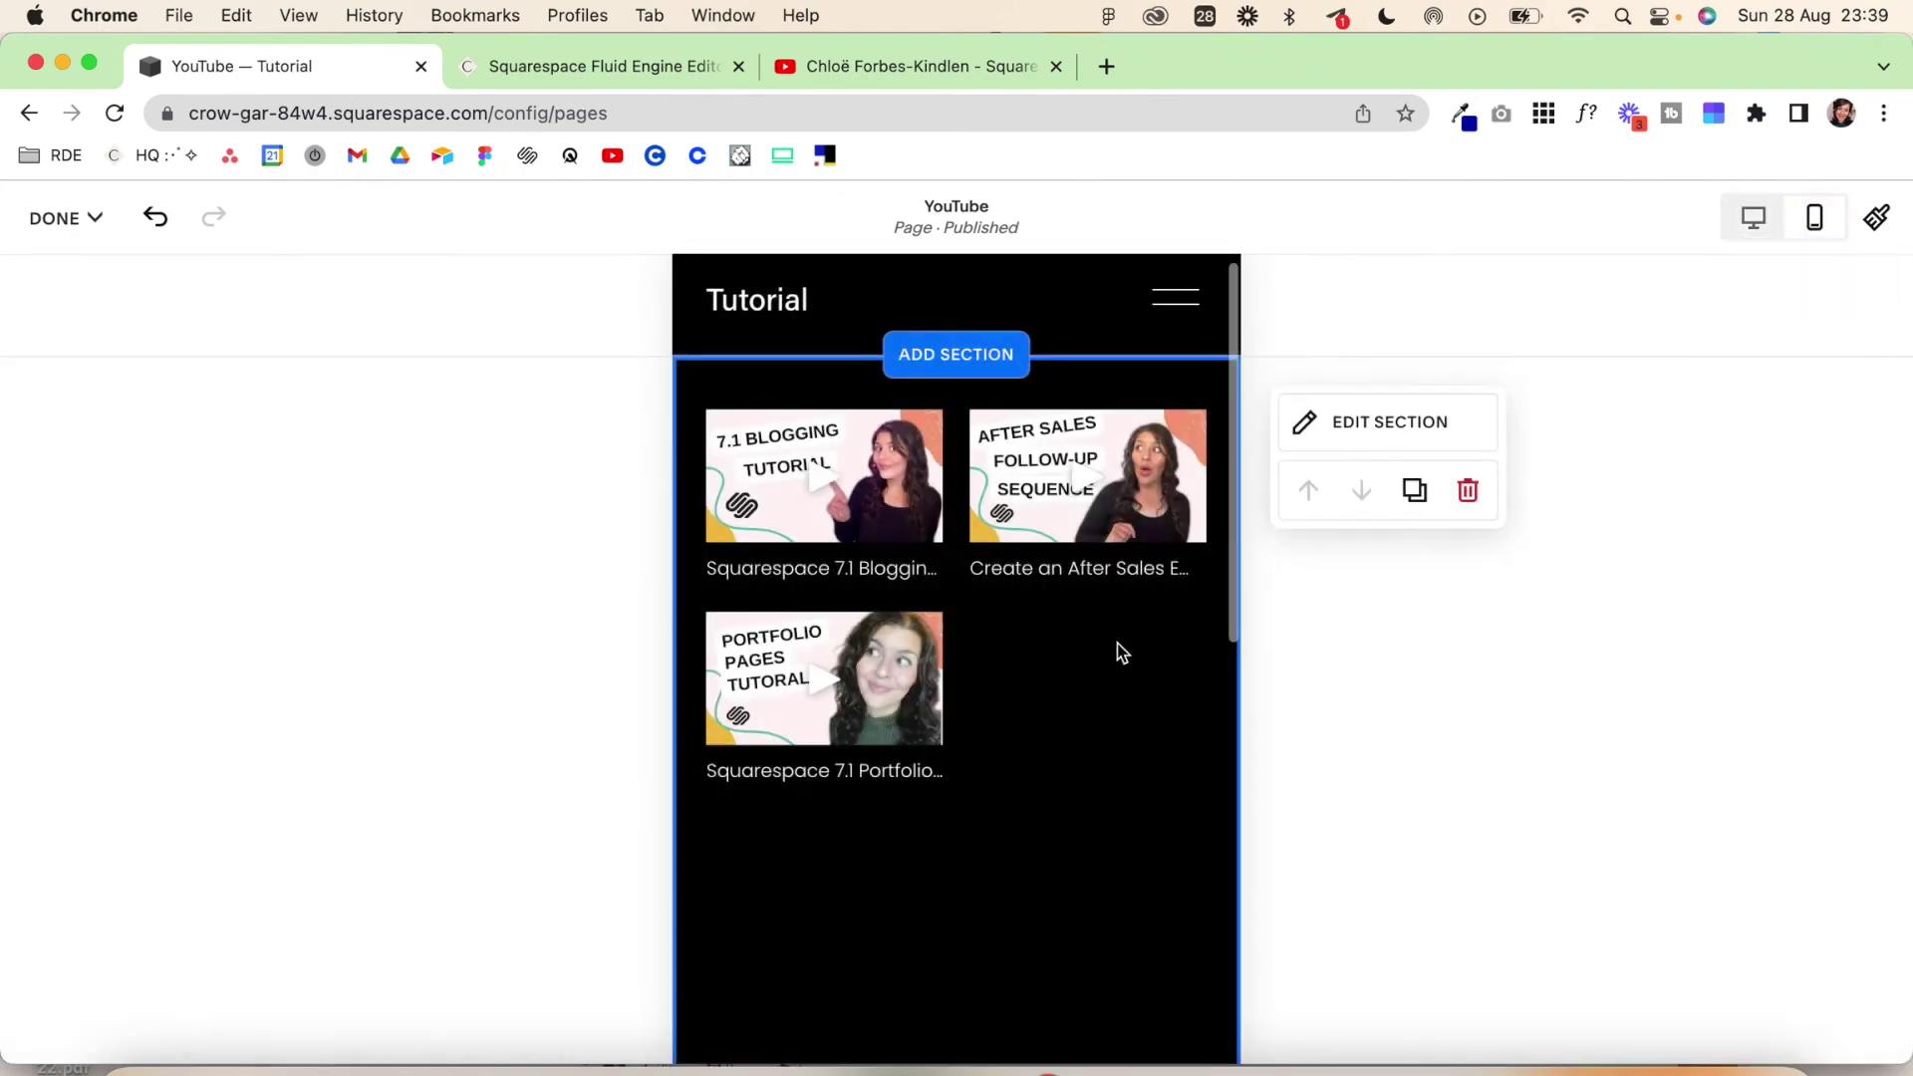
click(1119, 648)
scroll(1046, 572, down, 5)
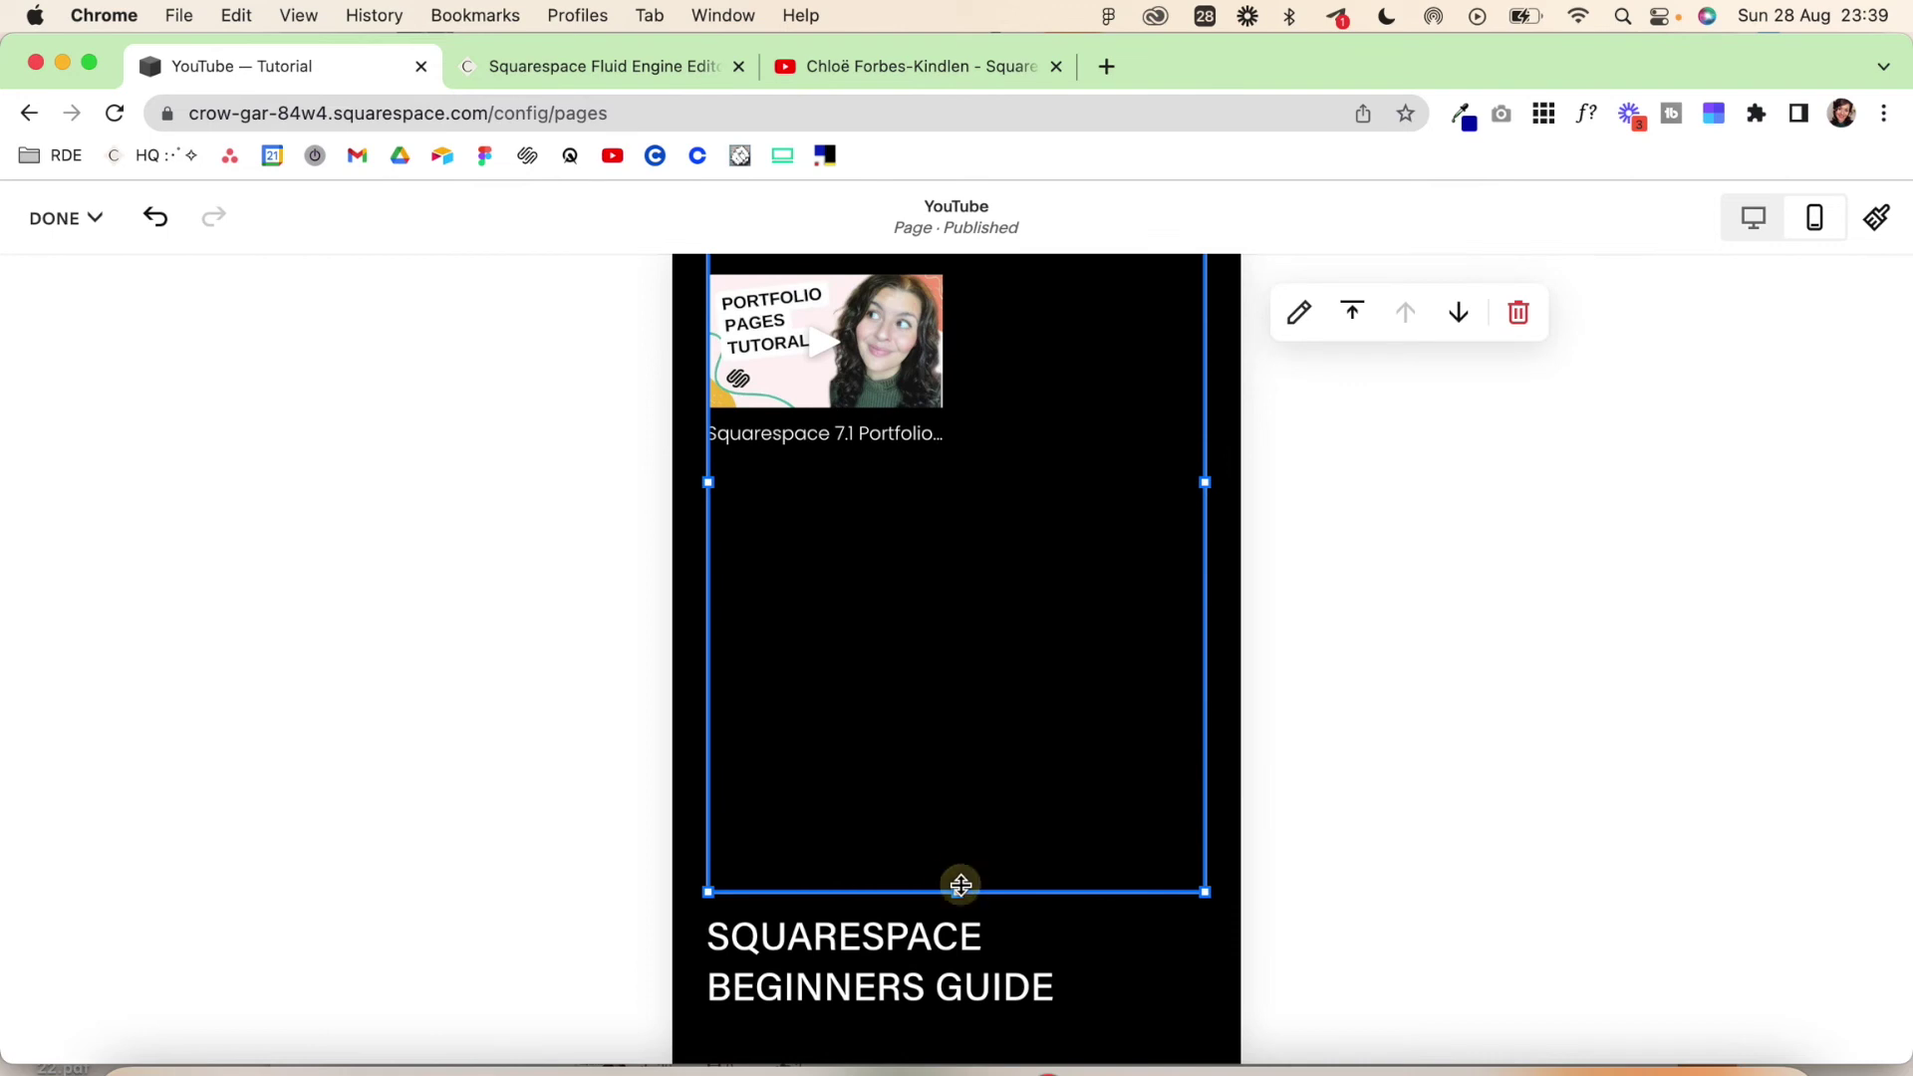
drag(961, 885, 931, 478)
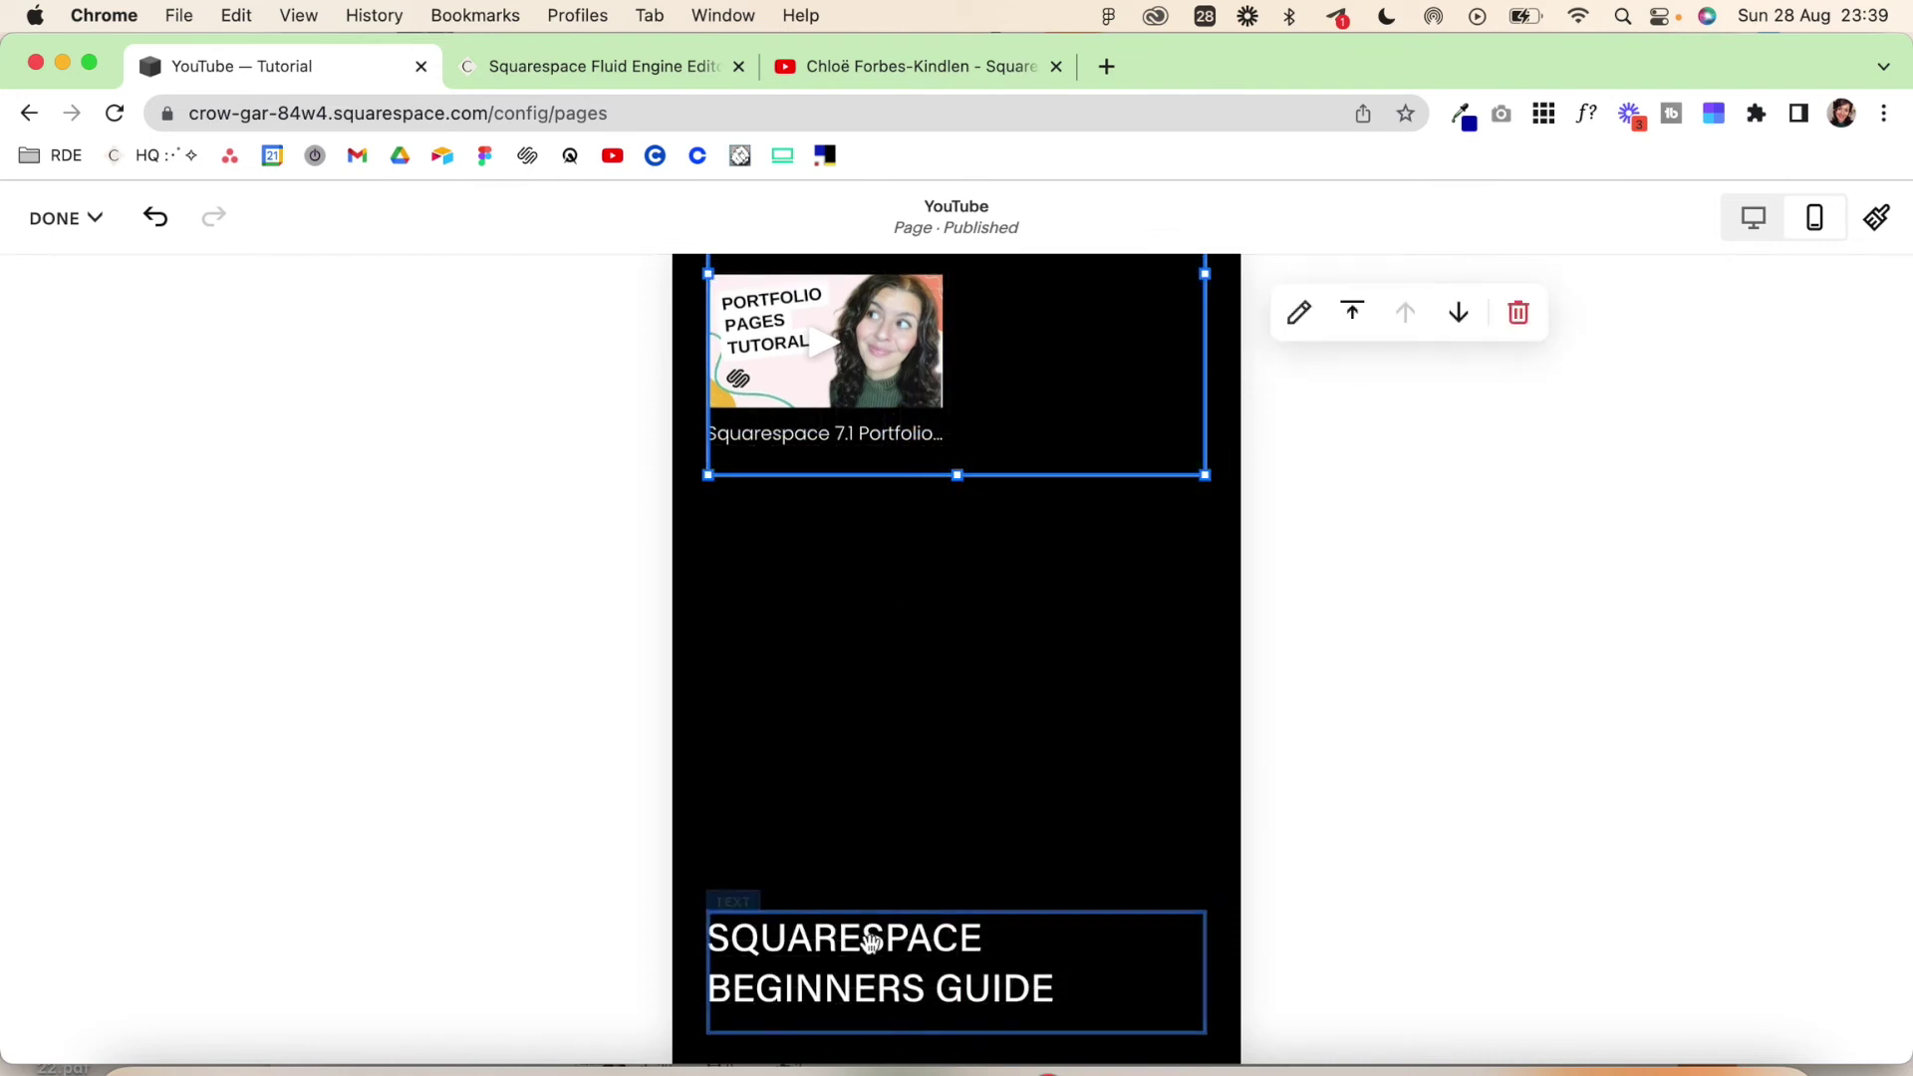
drag(868, 952, 735, 936)
click(824, 760)
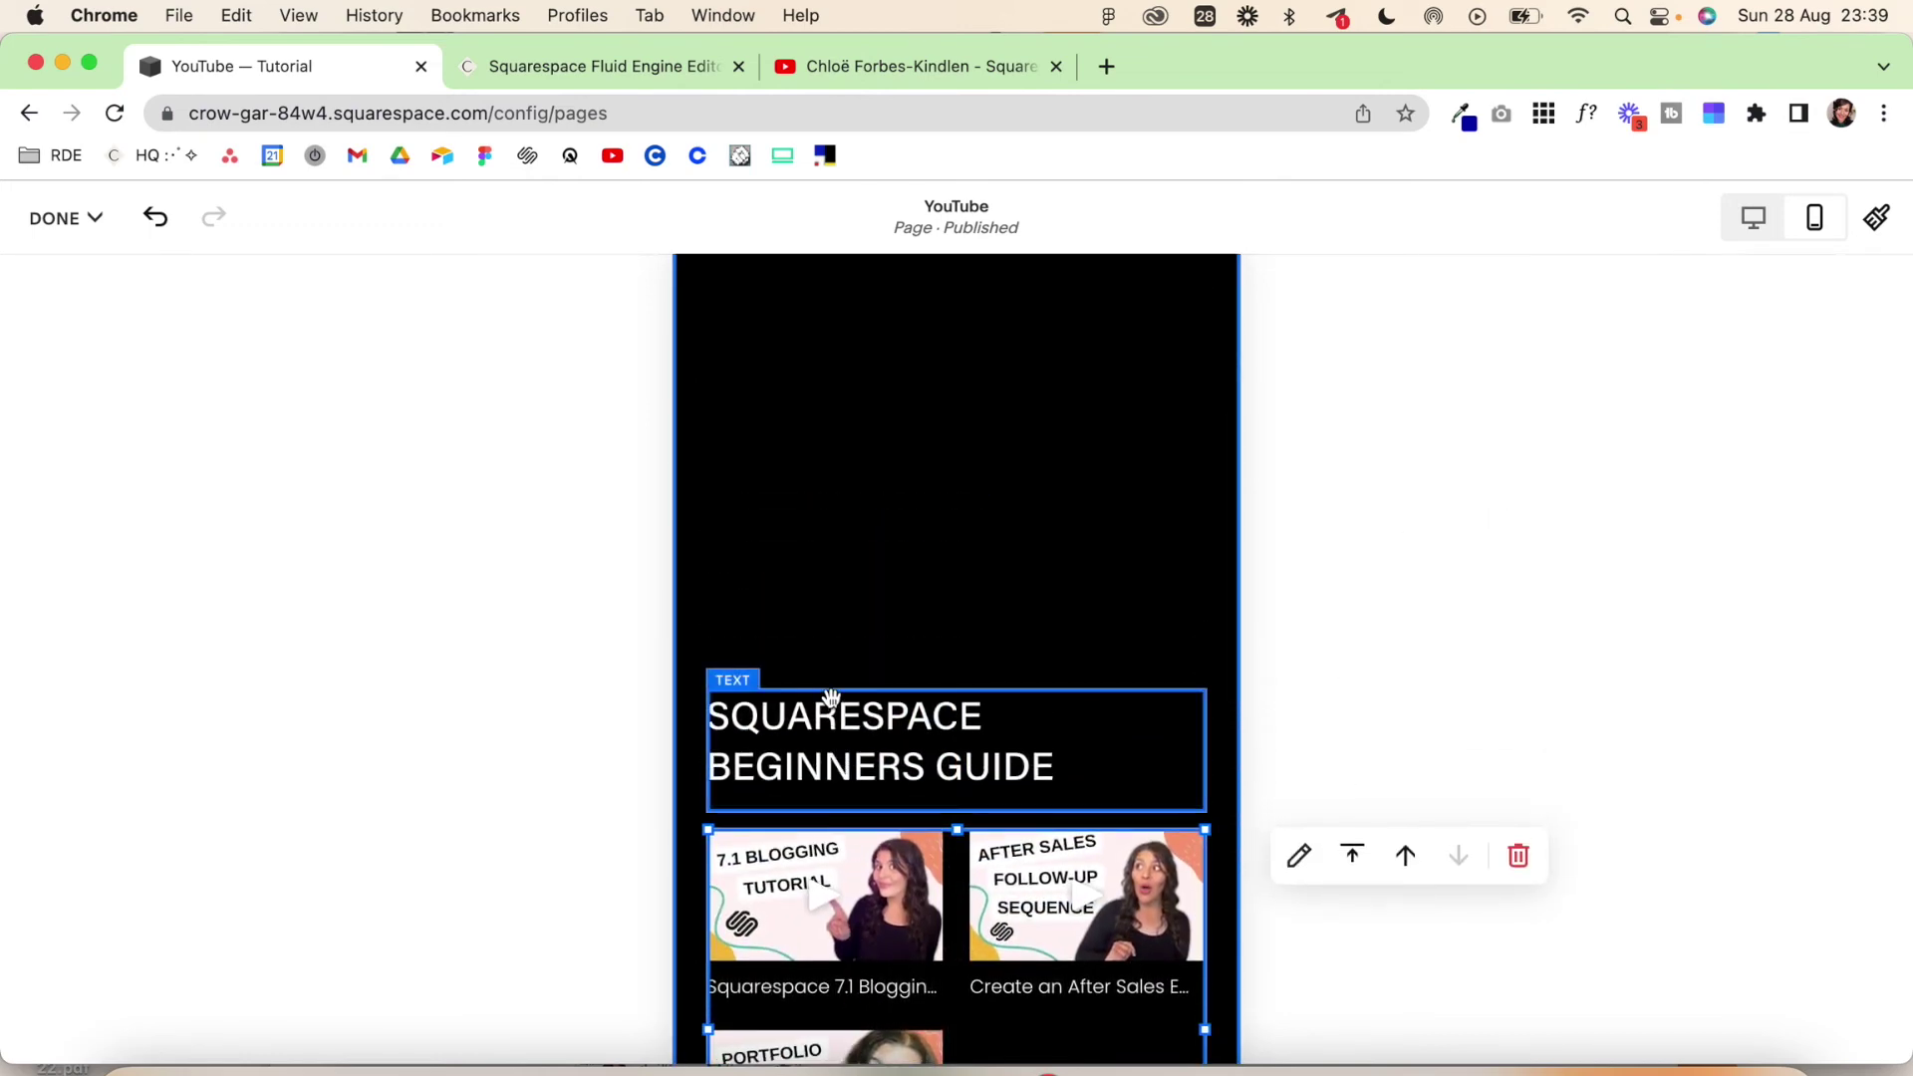
drag(824, 760, 828, 448)
drag(854, 649, 851, 538)
Shrink the mobile section to end just below the gallery, then save the page edits
scroll(1048, 894, down, 2)
scroll(1048, 895, down, 4)
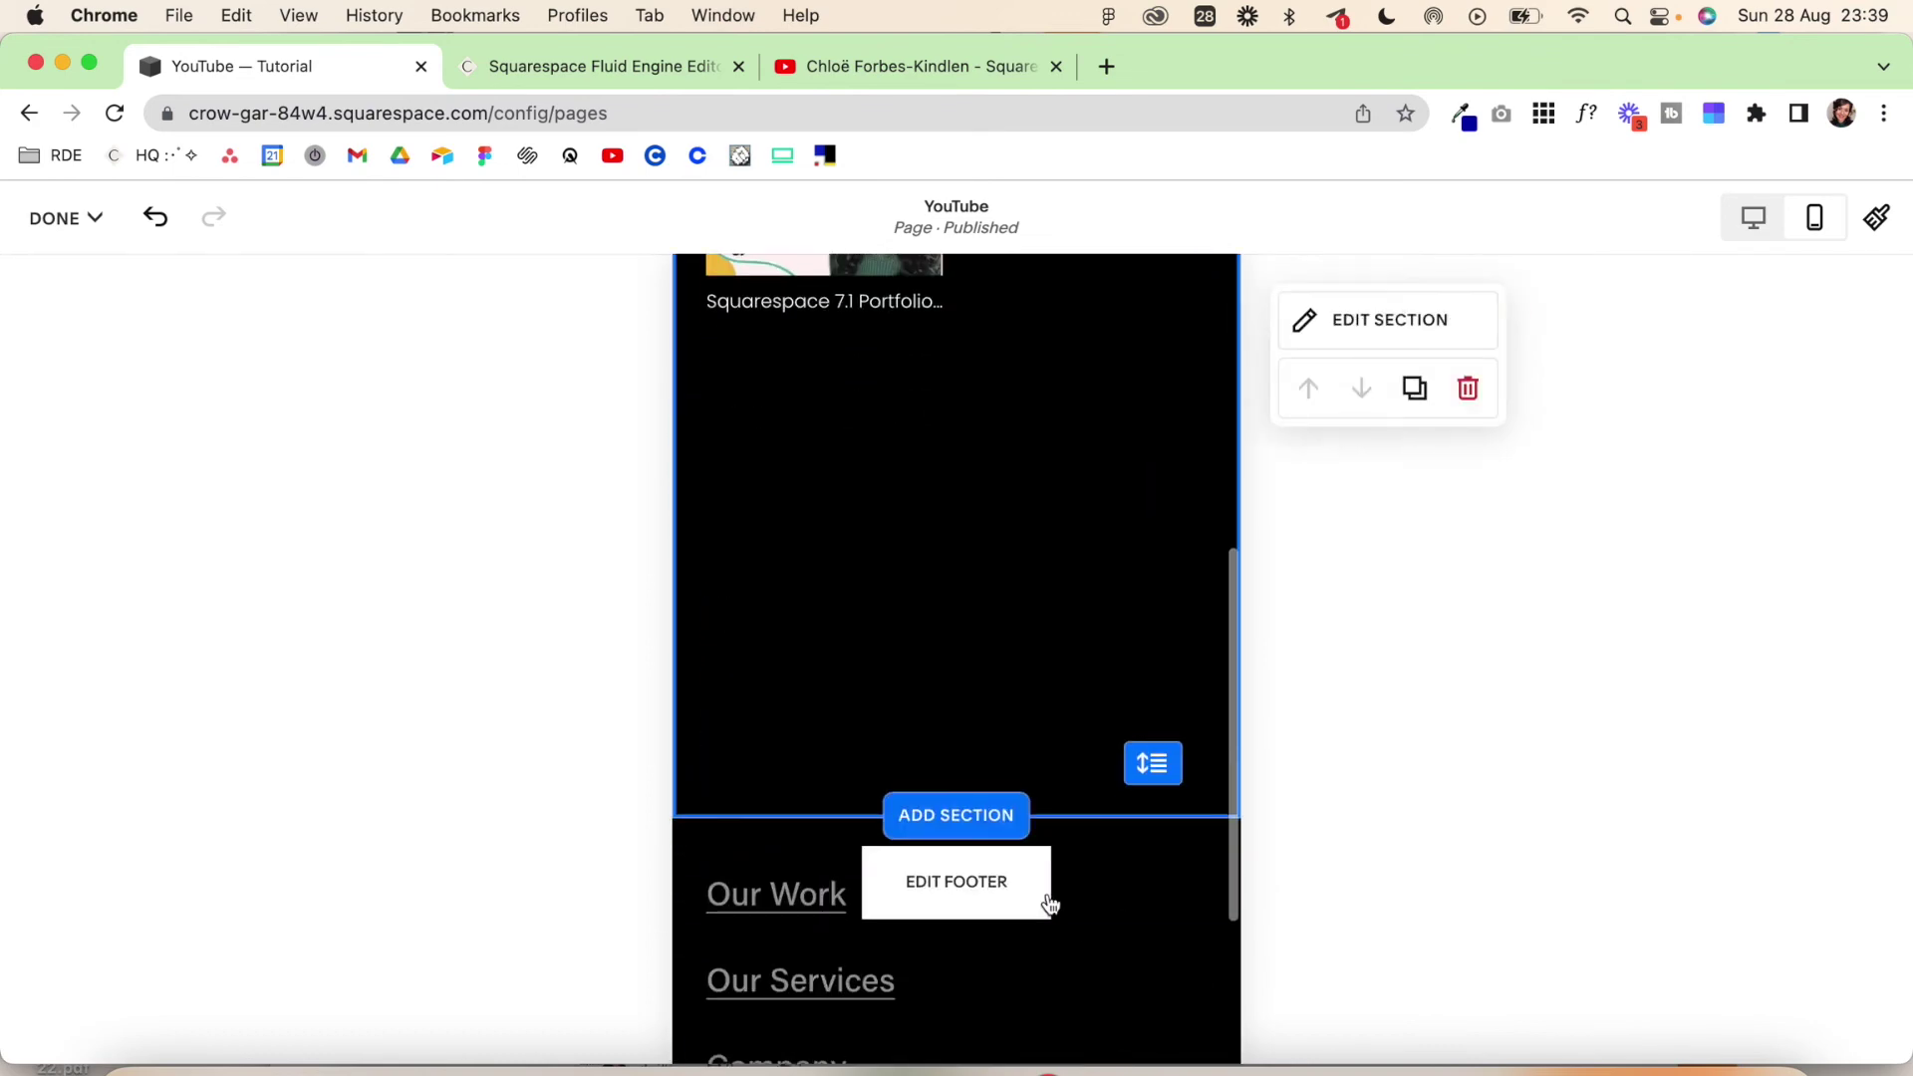
drag(1139, 768, 1136, 322)
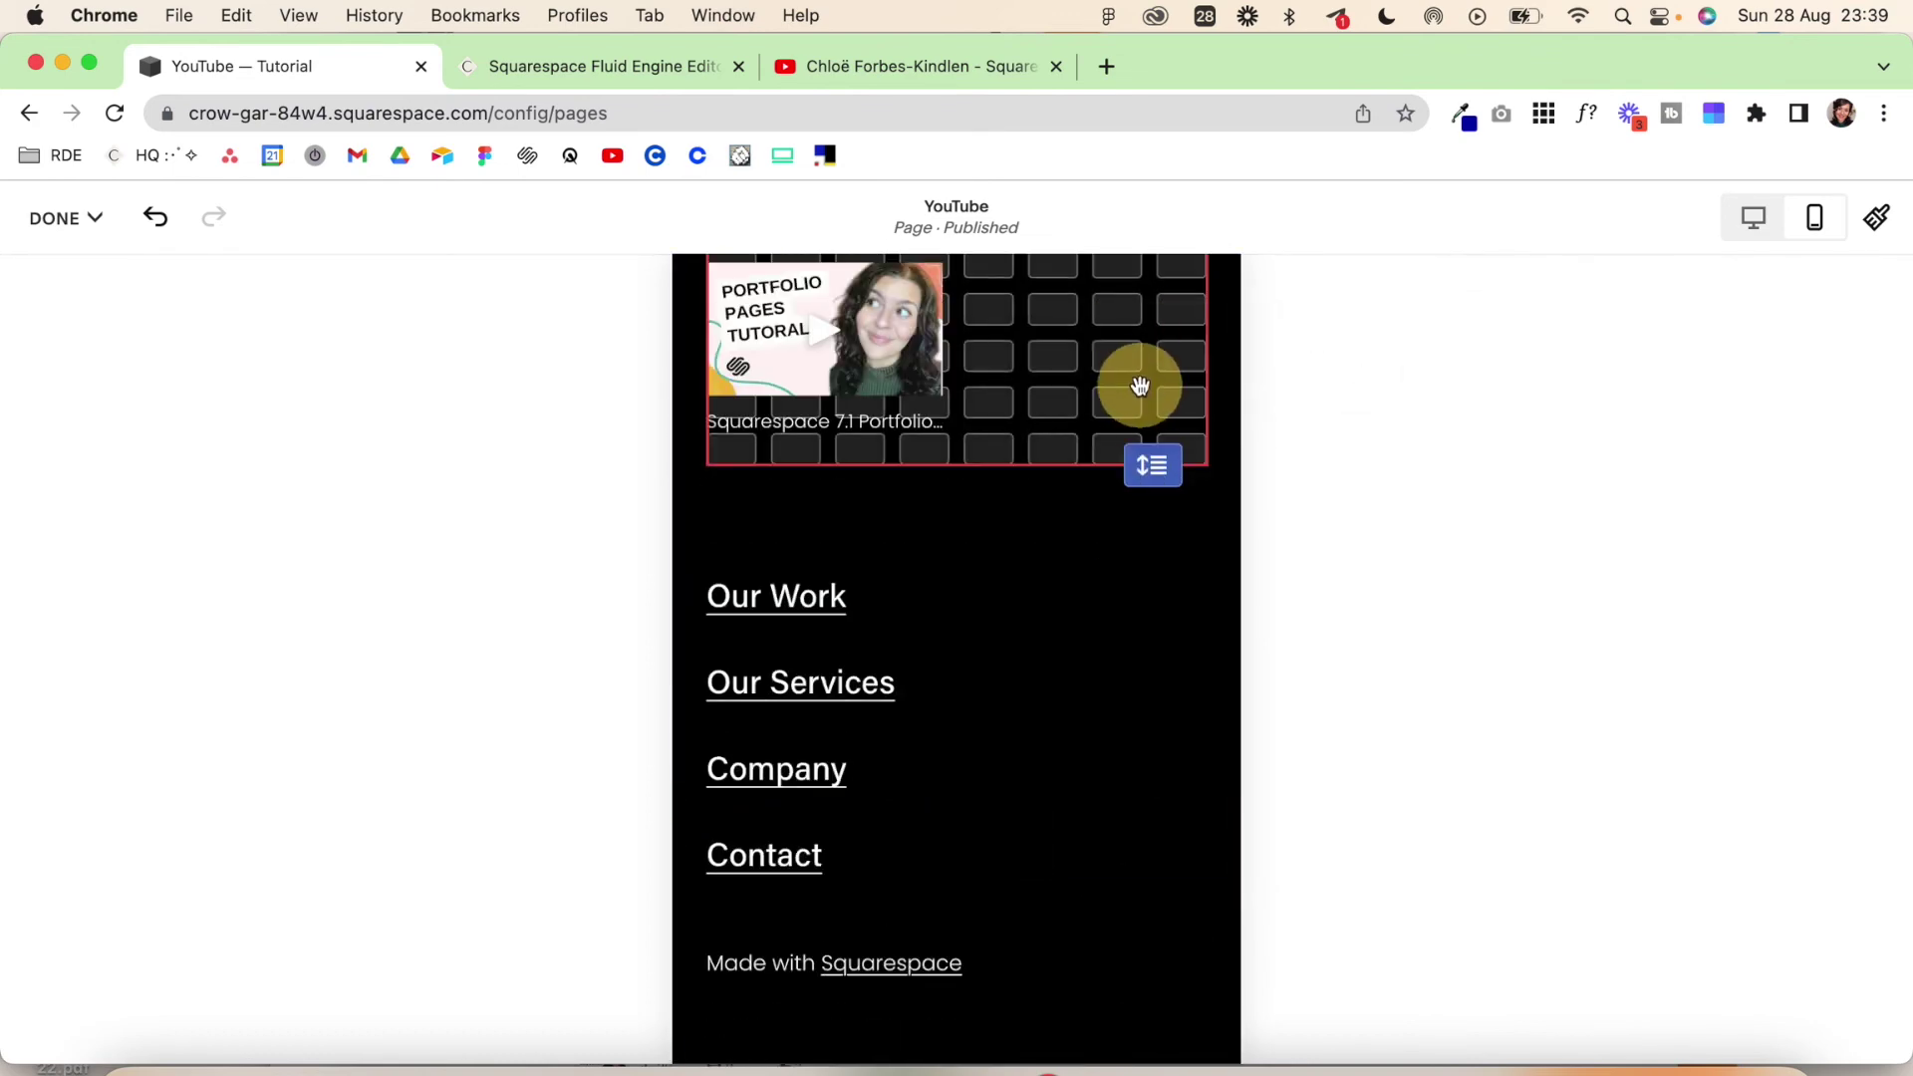
drag(1140, 386, 1139, 387)
click(63, 210)
click(88, 311)
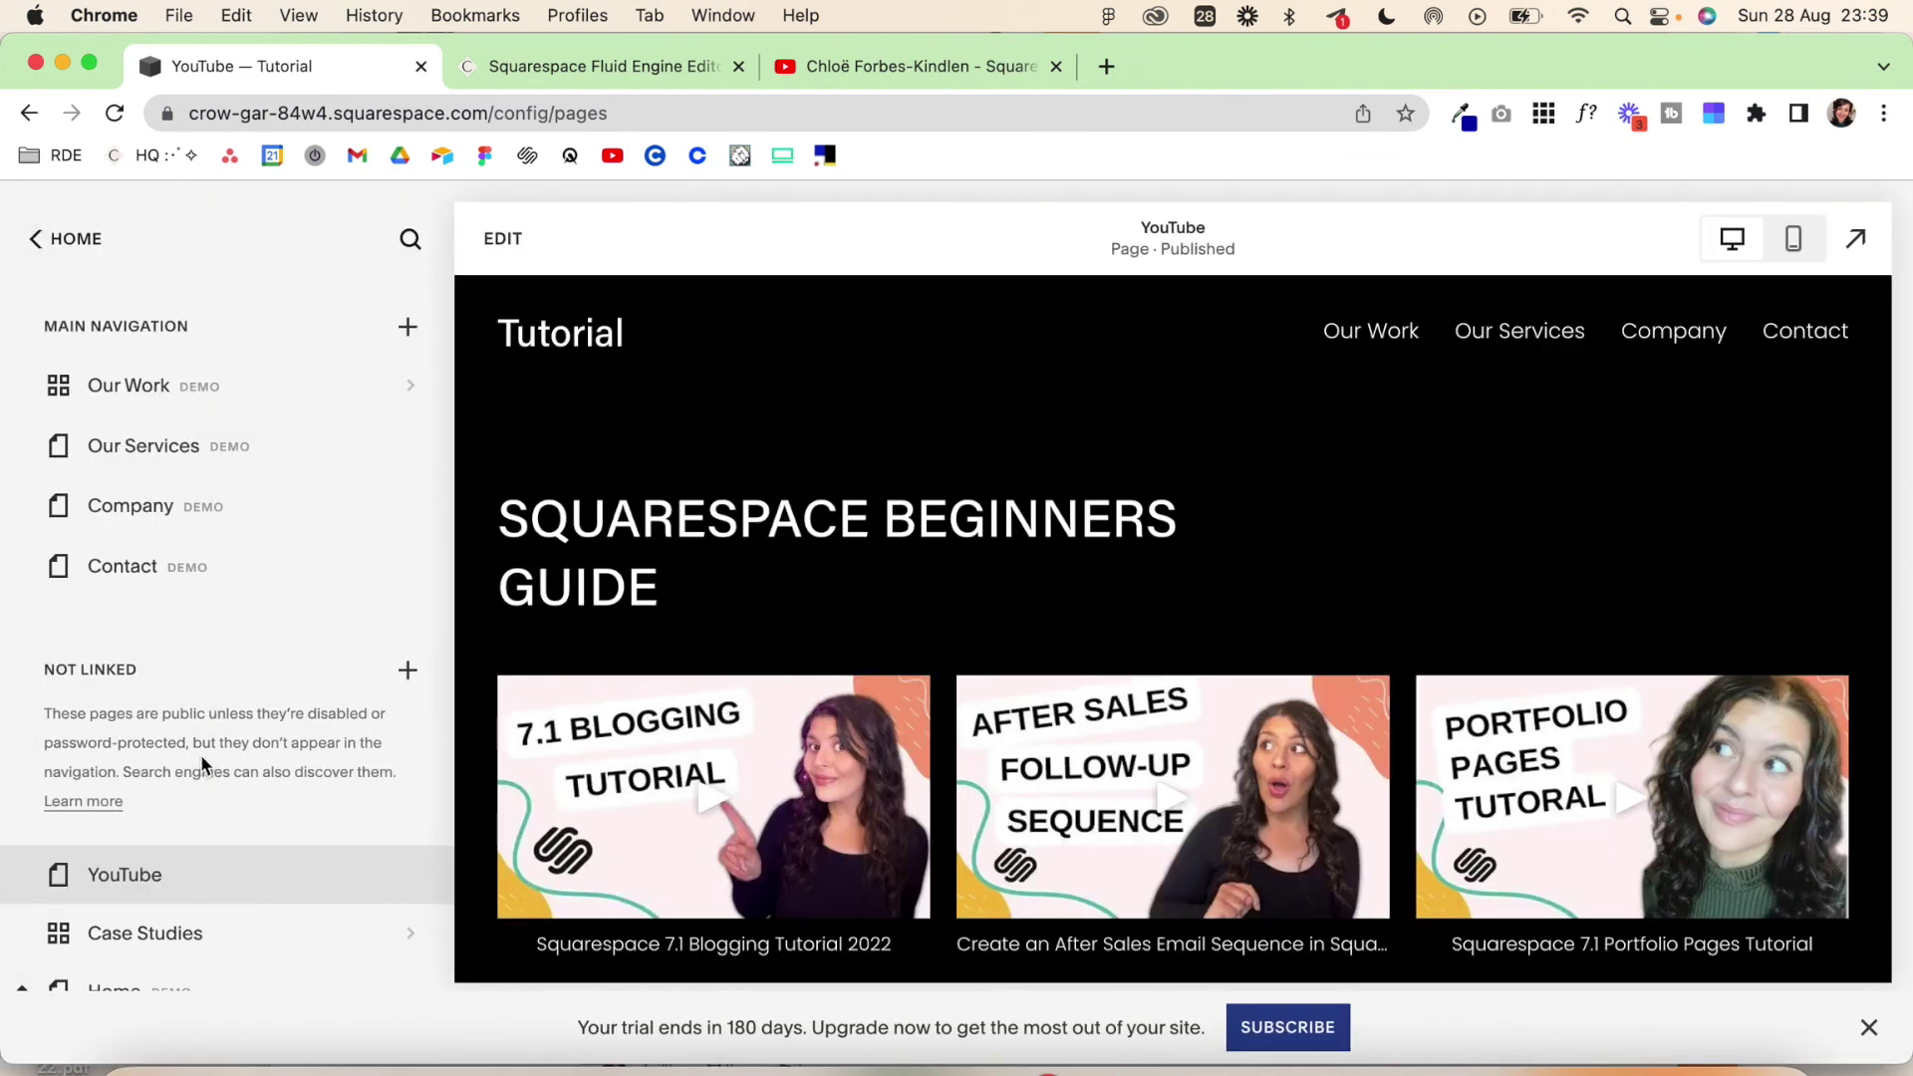
Move the YouTube page from Not Linked into Main Navigation, directly below Our Work
drag(127, 882, 172, 449)
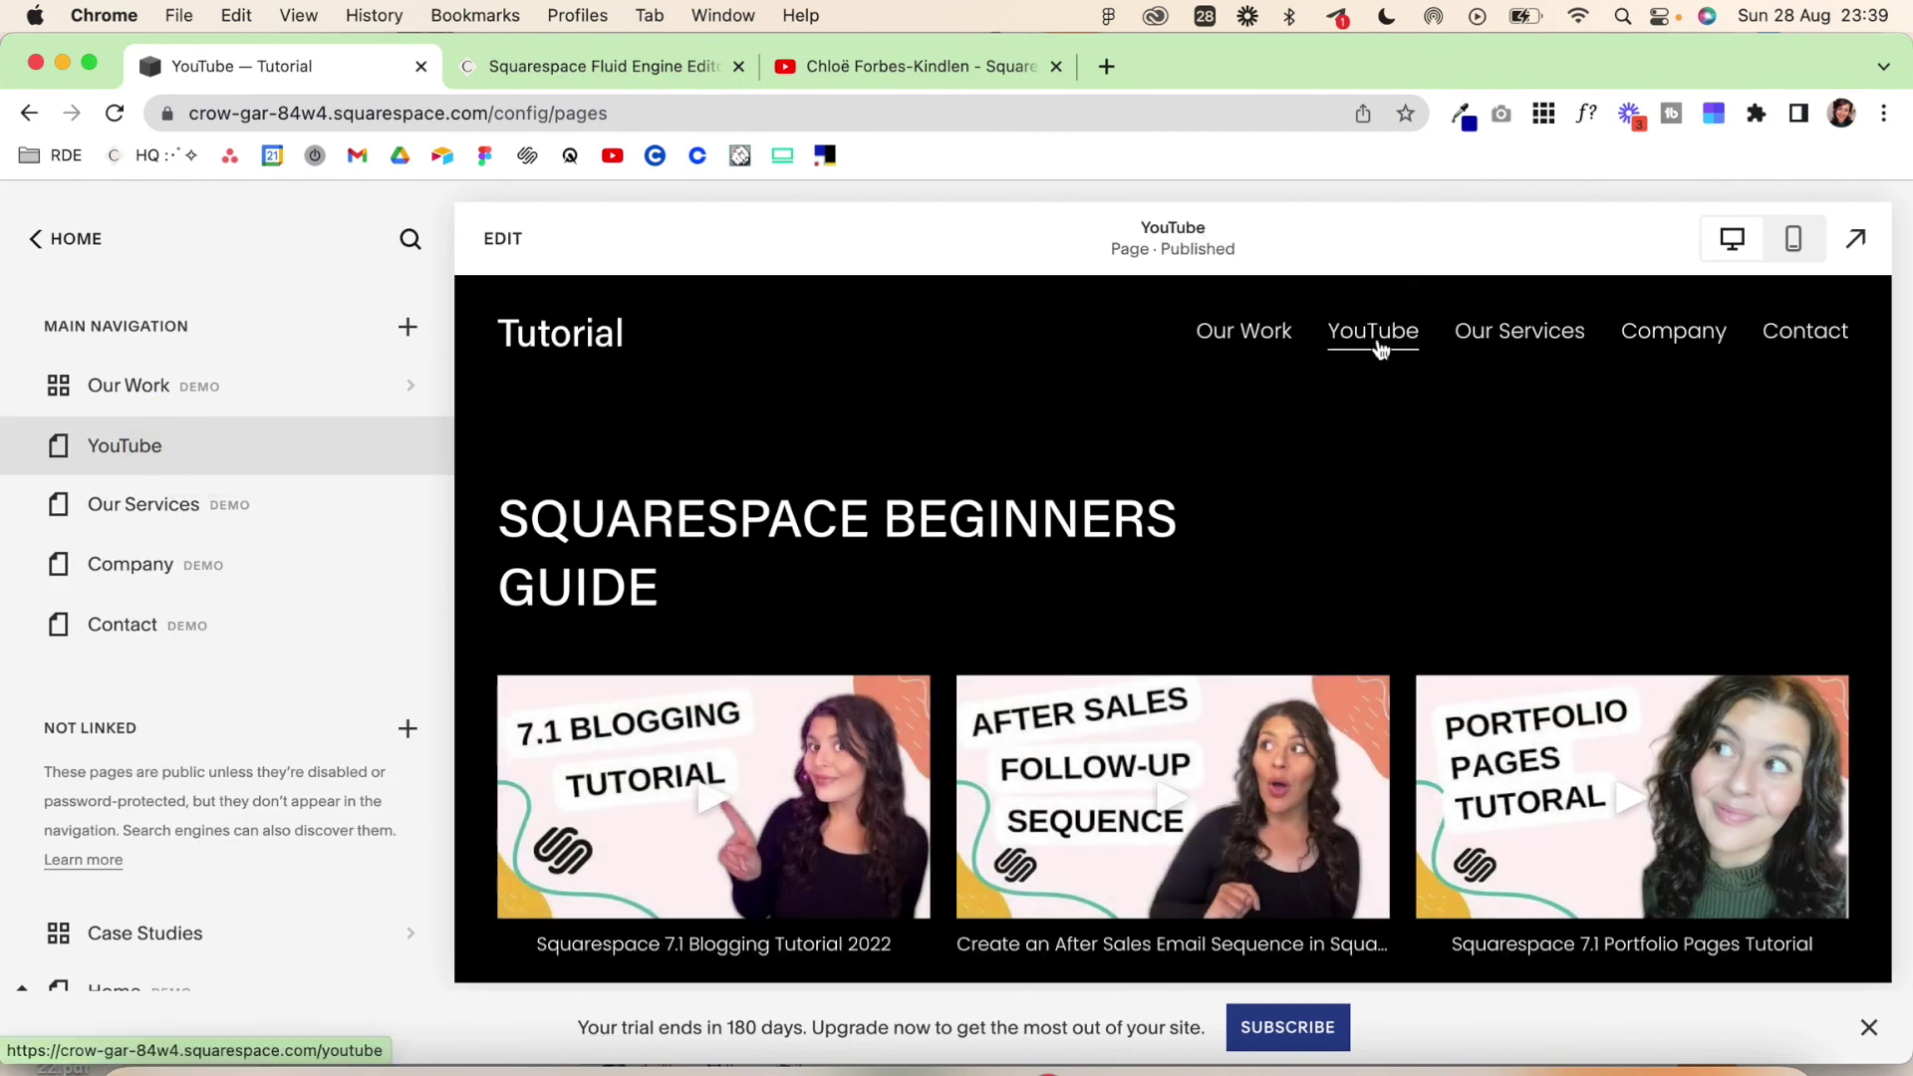
scroll(1322, 690, down, 5)
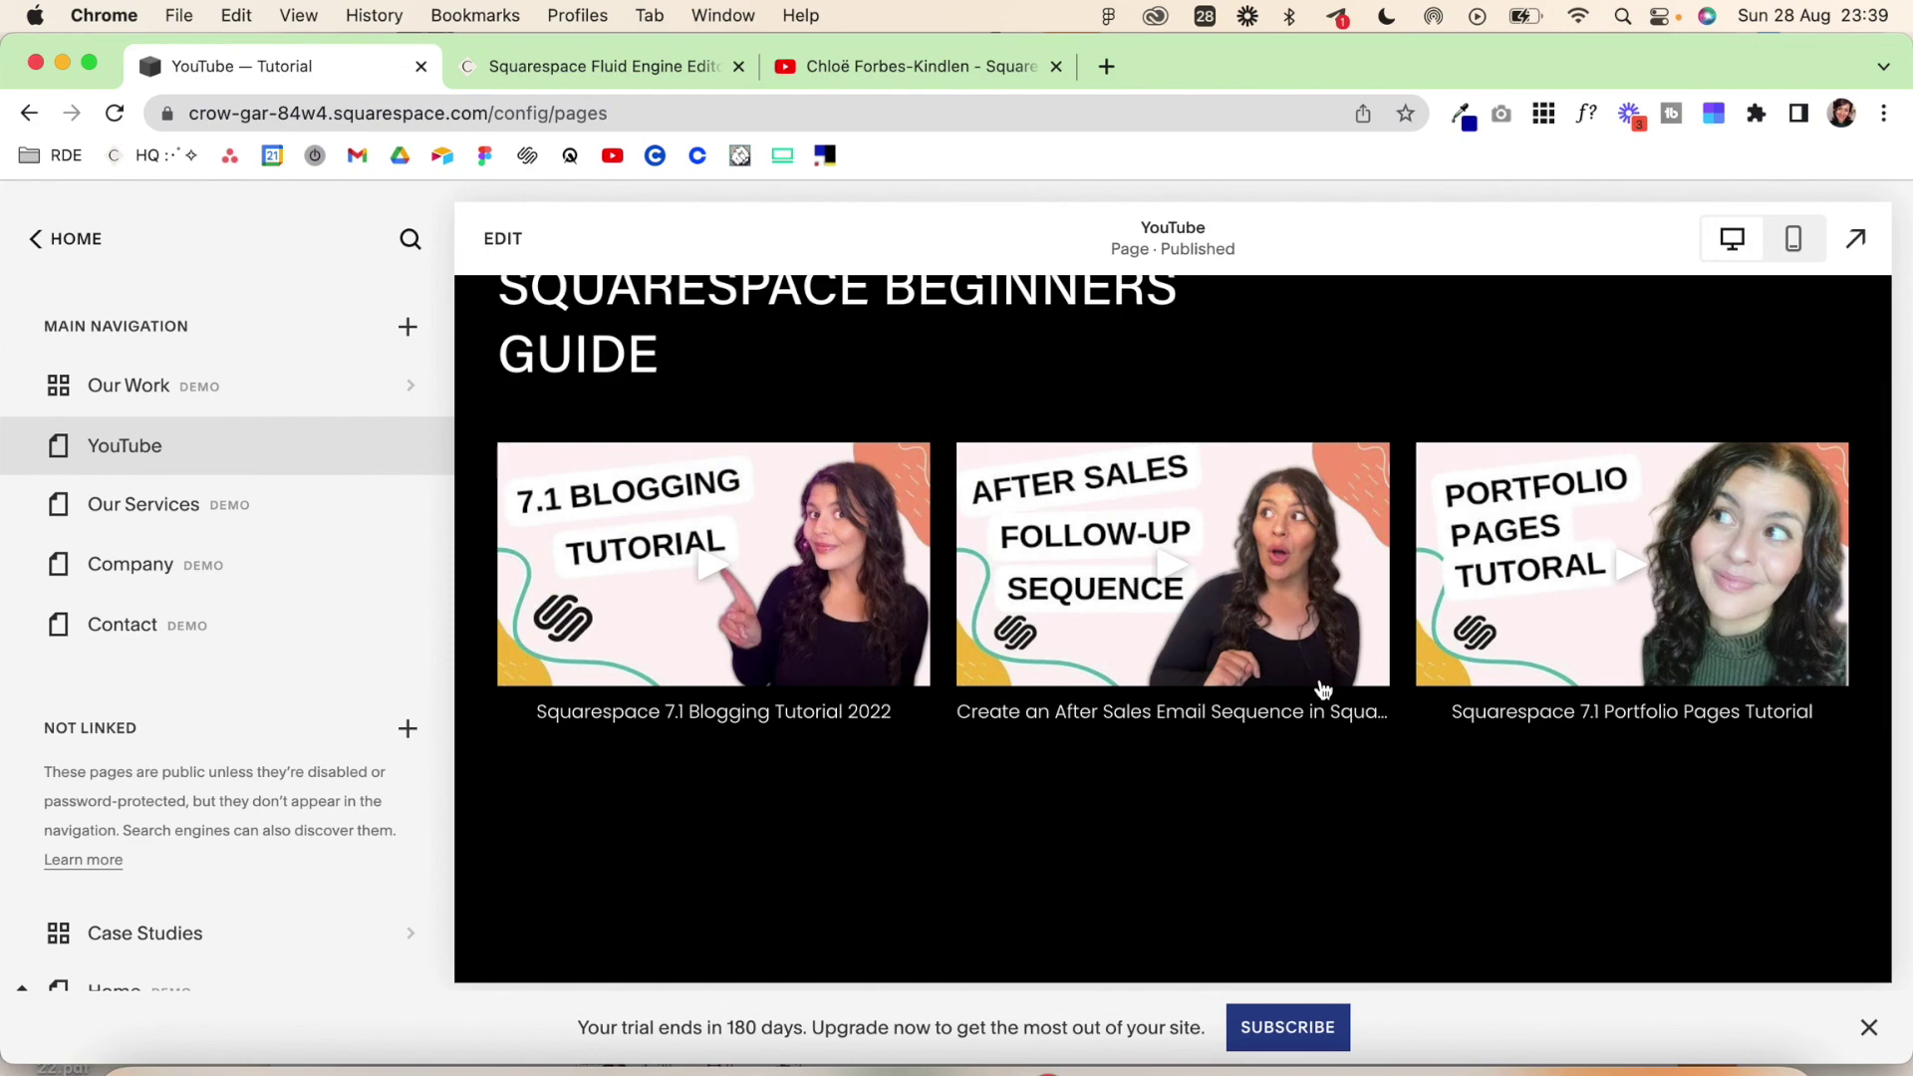